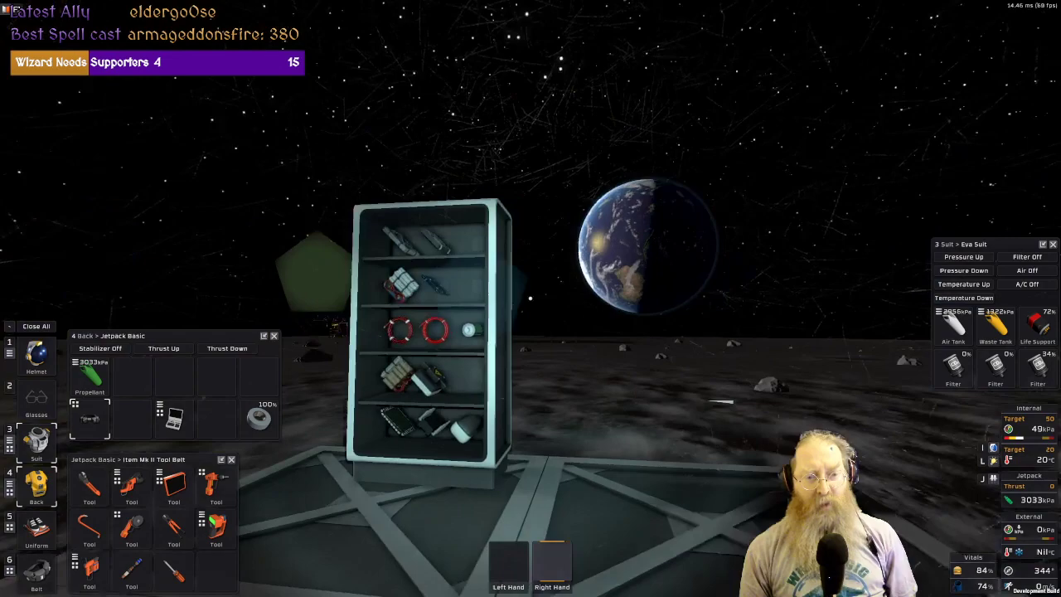
Walk up to the supply shelf holding the 26 iron frames.
{"action": "key", "text": "w"}
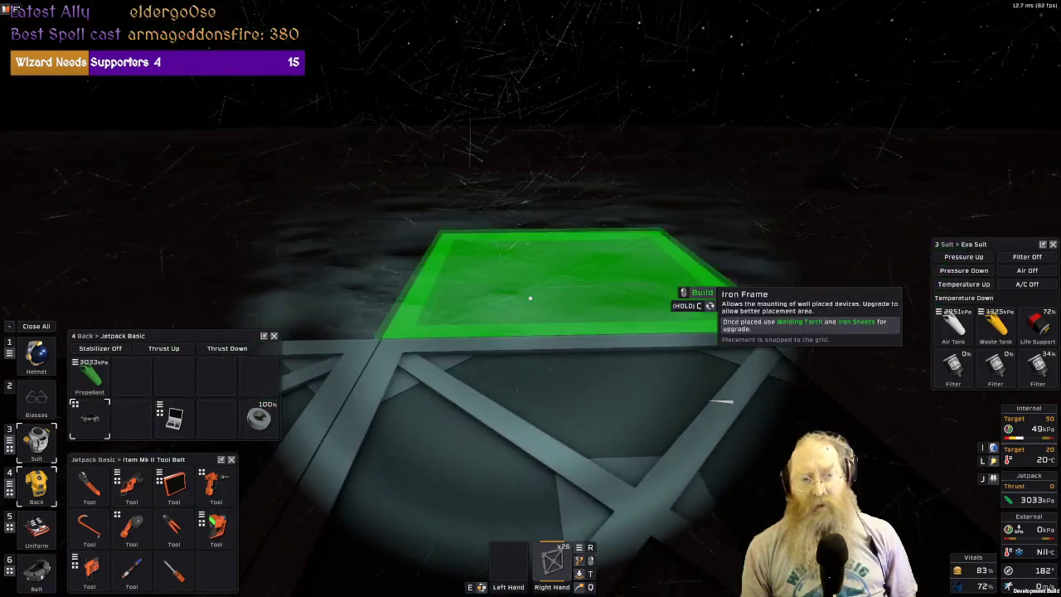
Place five iron frames on and beside the platform to start the framework.
{"action": "left_click", "coordinate": [529, 298]}
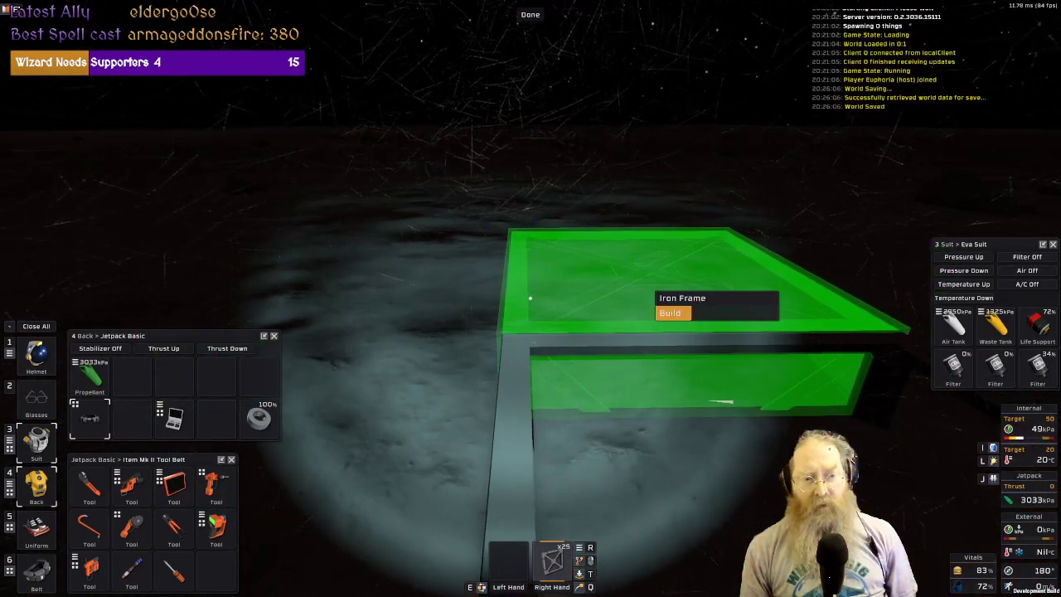
{"action": "left_click", "coordinate": [529, 298]}
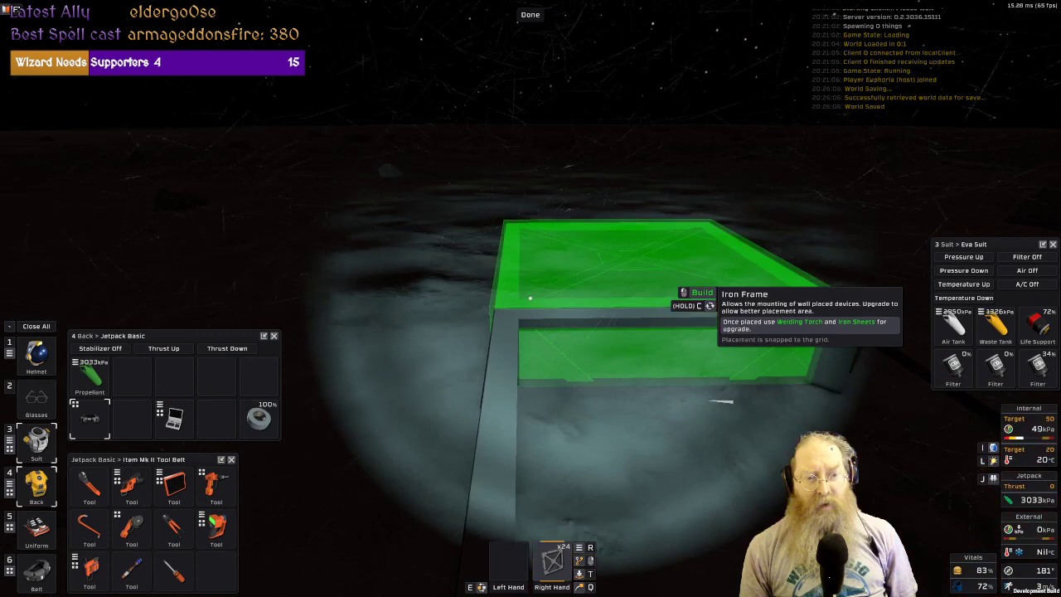
{"action": "left_click", "coordinate": [529, 297]}
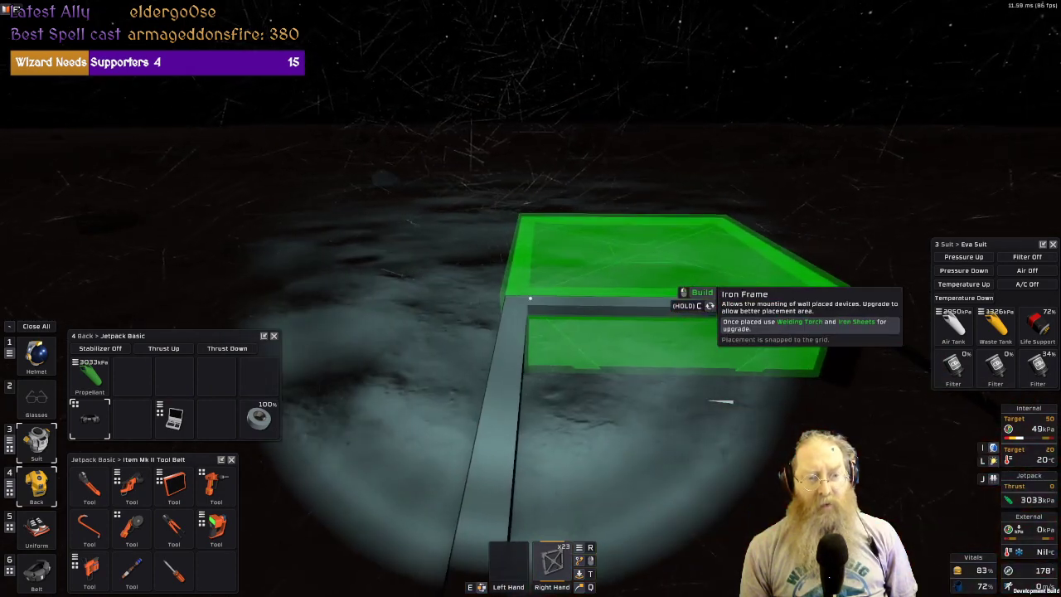
{"action": "left_click", "coordinate": [529, 297]}
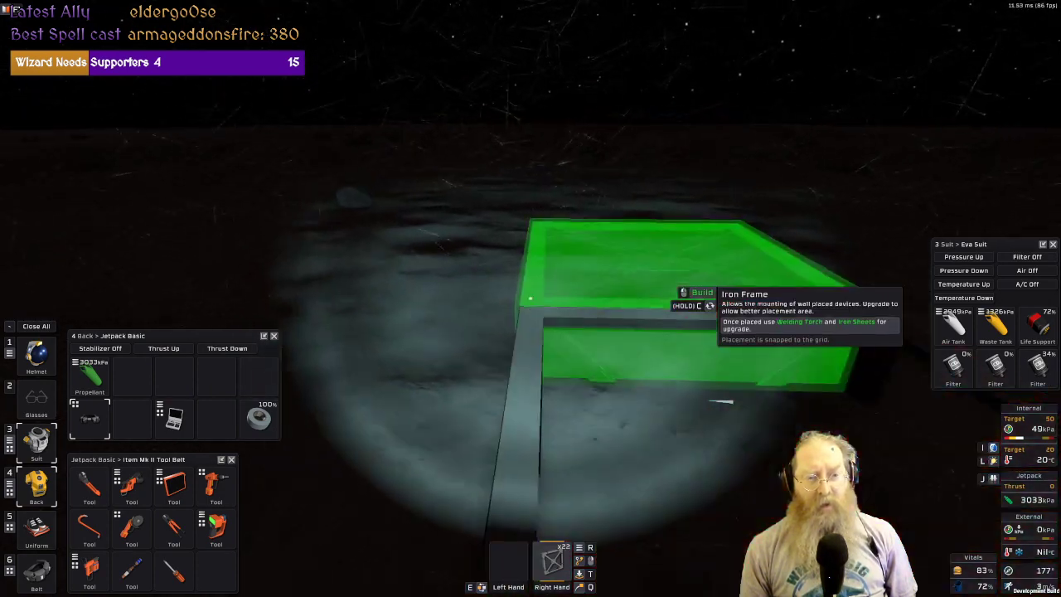
{"action": "left_click", "coordinate": [529, 297]}
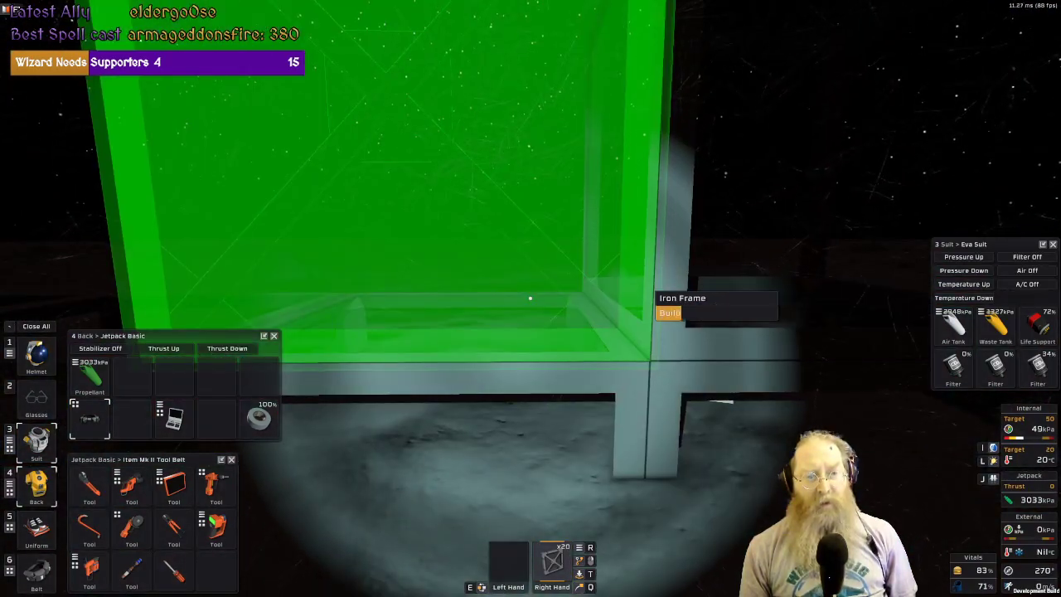
Stack four more iron frames upward to finish the tower, then return to the shelf.
{"action": "left_click", "coordinate": [530, 298]}
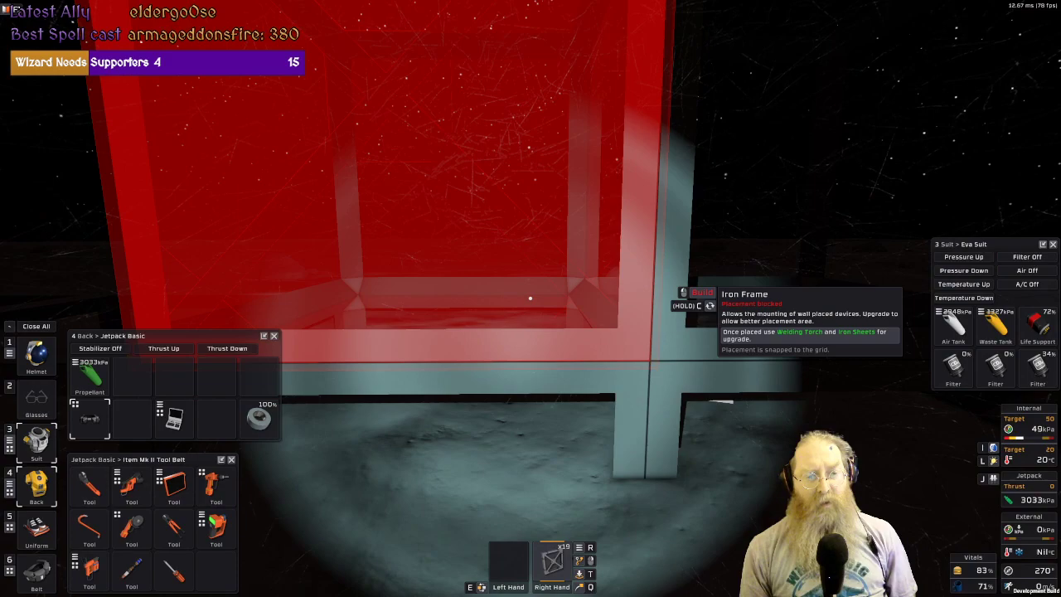
{"action": "left_click", "coordinate": [530, 298]}
{"action": "left_click", "coordinate": [530, 299]}
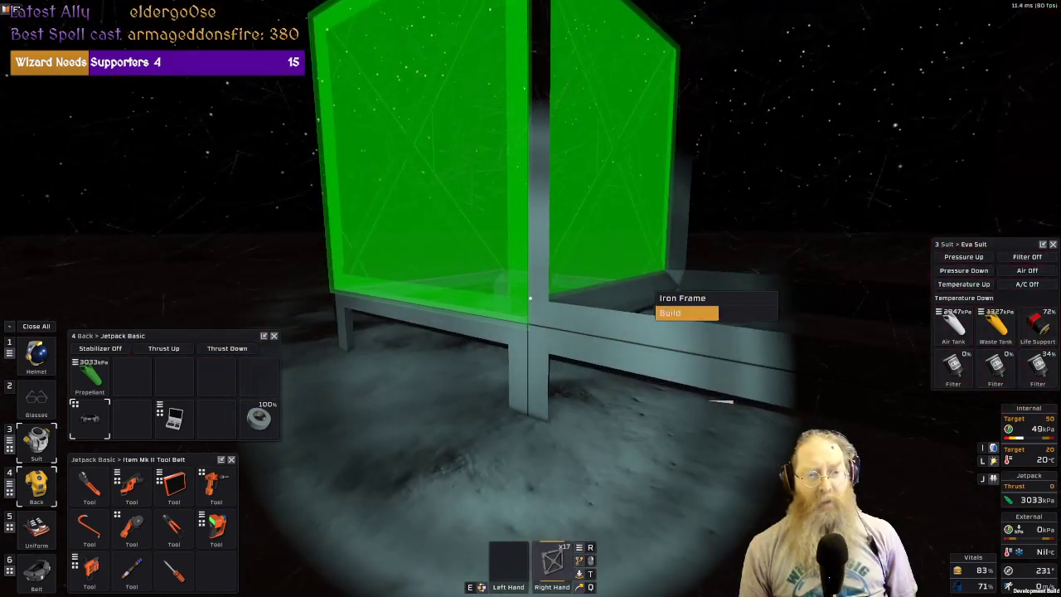
{"action": "left_click", "coordinate": [530, 298]}
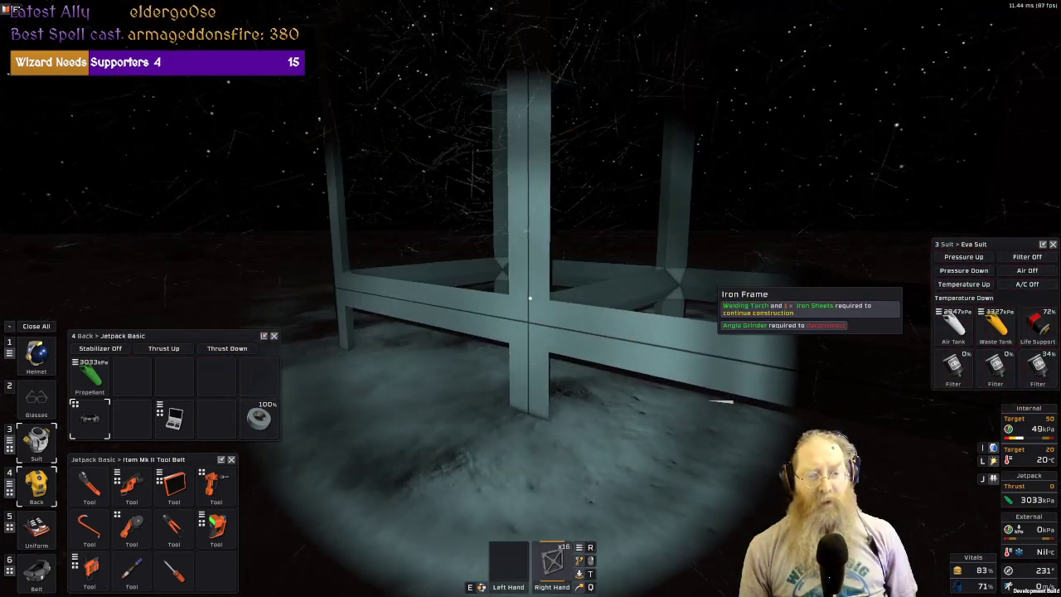
{"action": "key", "text": "w"}
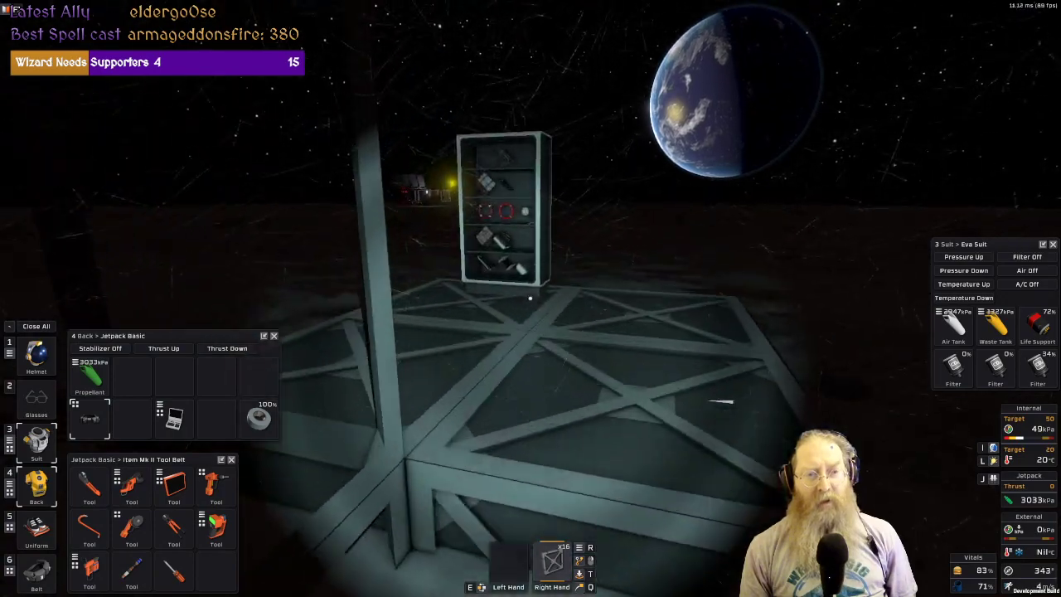
{"action": "key", "text": "w"}
{"action": "key", "text": "w"}
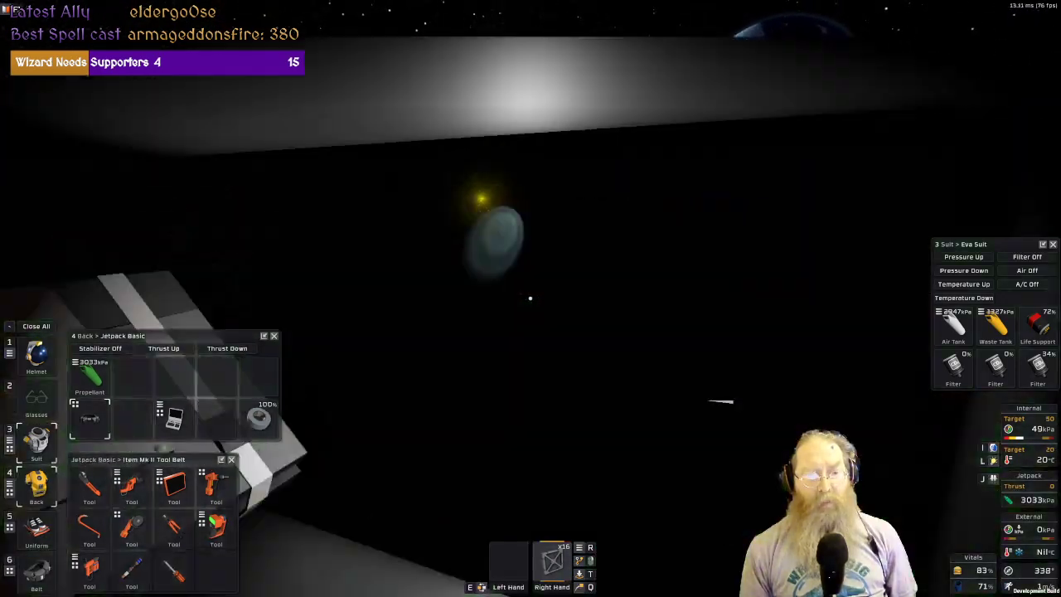
{"action": "key", "text": "w"}
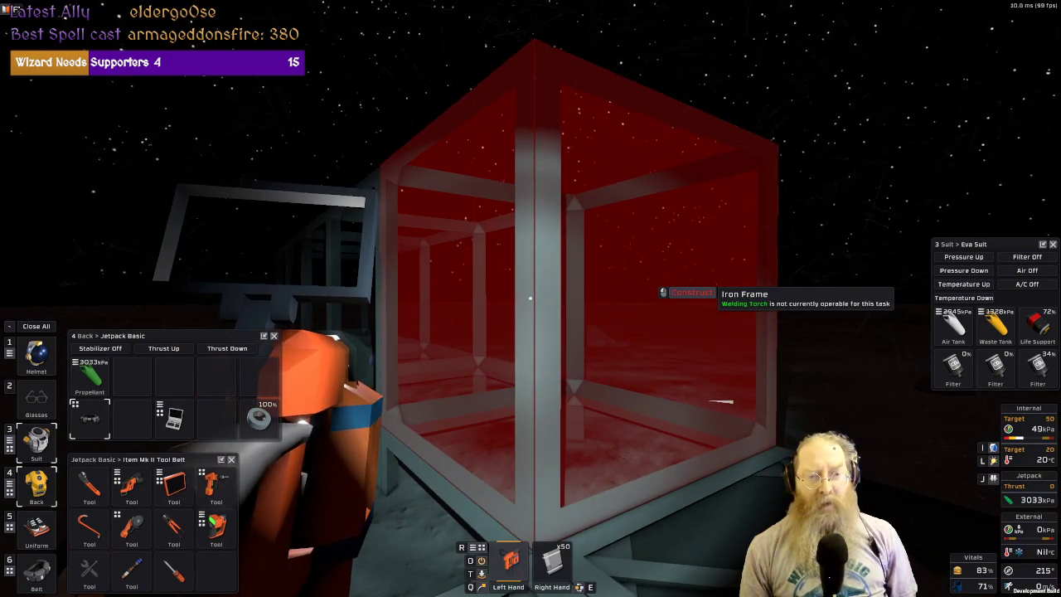
Weld iron sheets onto five frames with the welding torch, then stow the torch.
{"action": "left_click", "coordinate": [531, 297]}
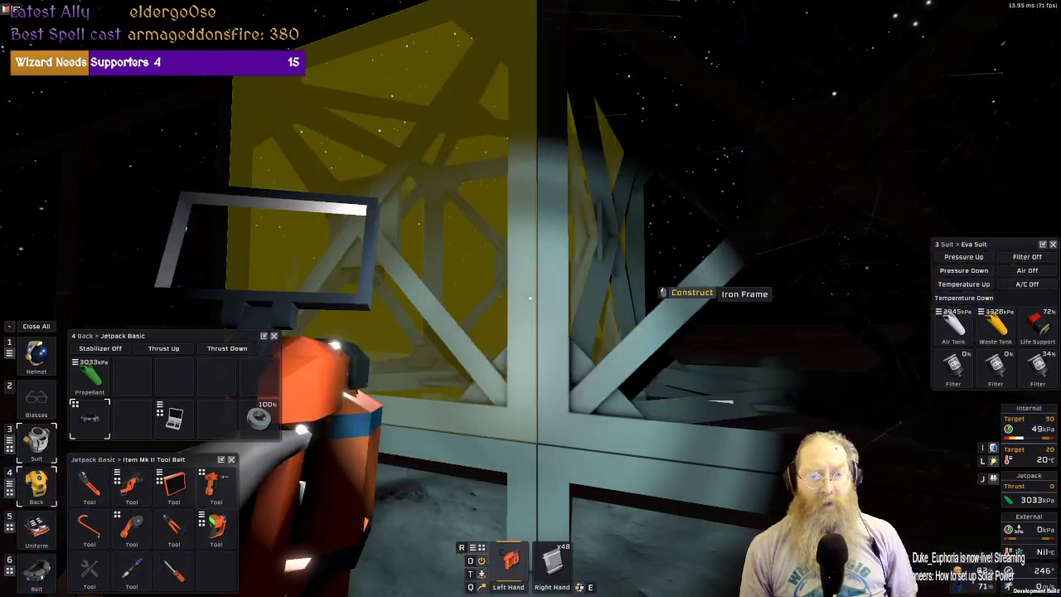
{"action": "left_click", "coordinate": [530, 299]}
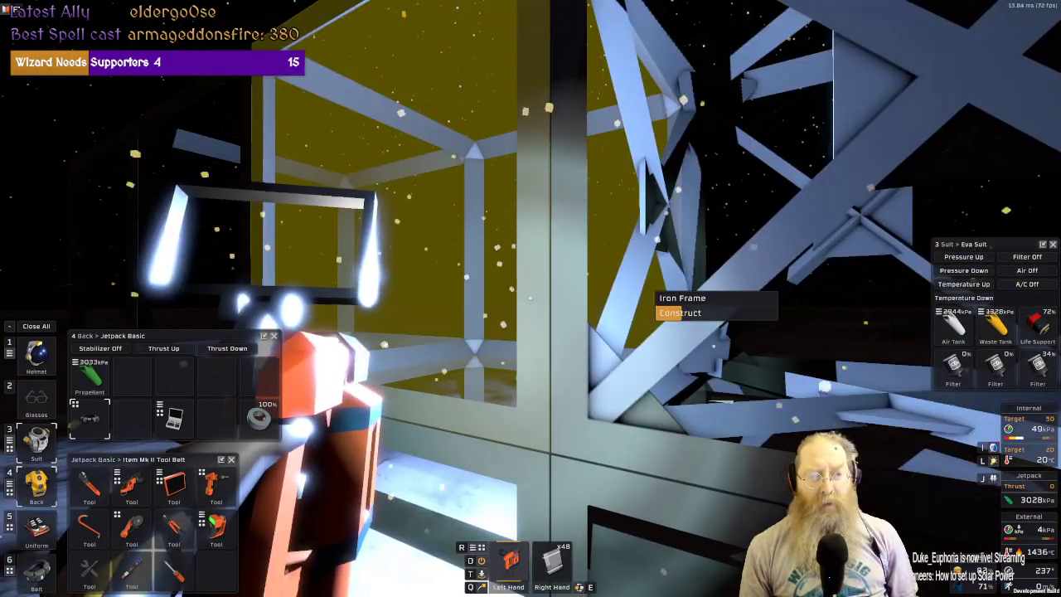
{"action": "left_click", "coordinate": [530, 299]}
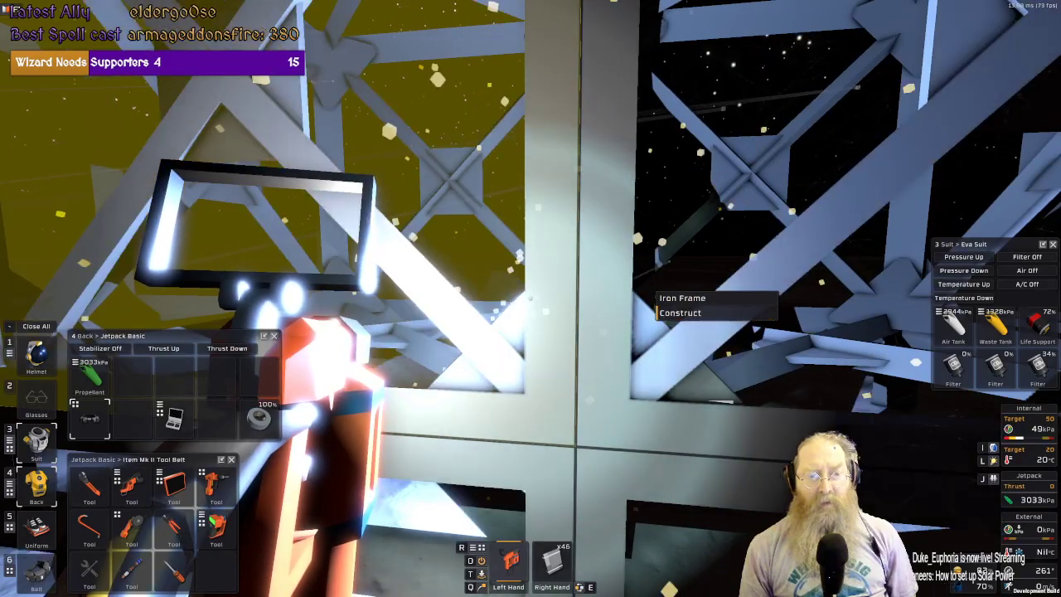
{"action": "left_click", "coordinate": [530, 298]}
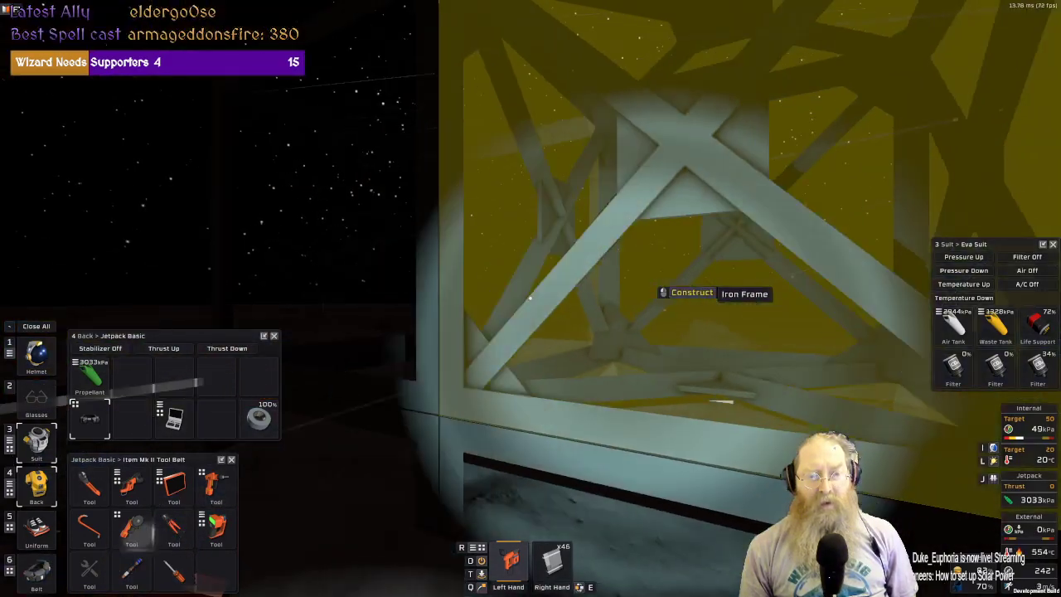
{"action": "left_click", "coordinate": [530, 298]}
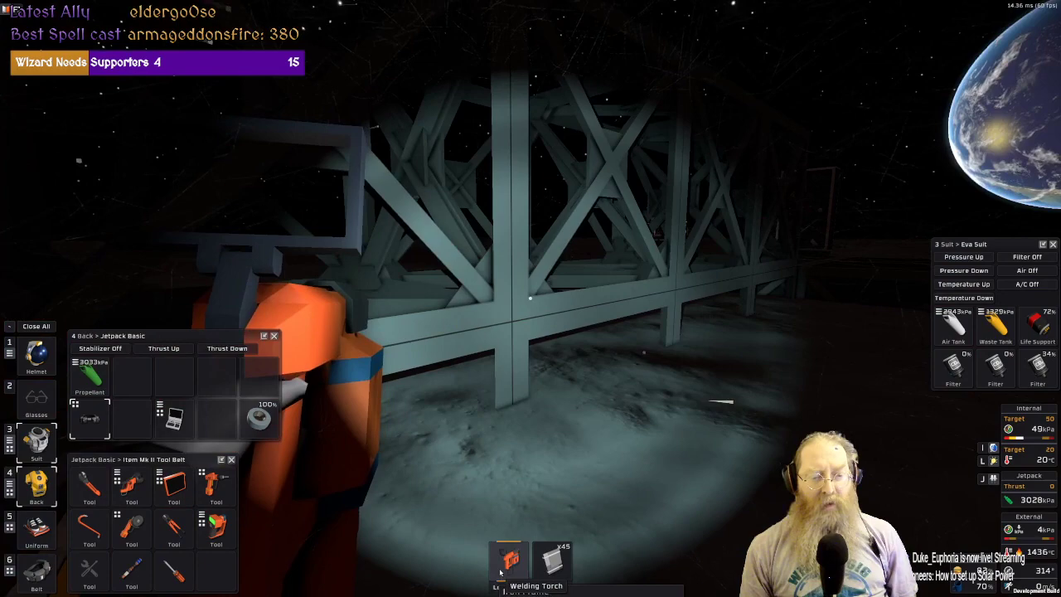
{"action": "left_click", "coordinate": [500, 572], "text": "shift"}
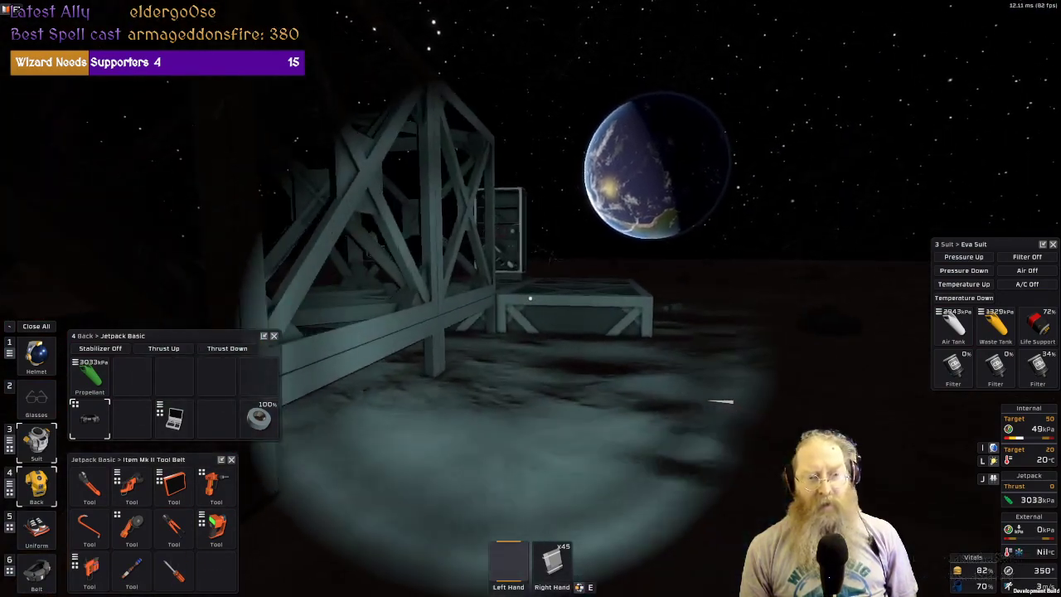
{"action": "key", "text": "w"}
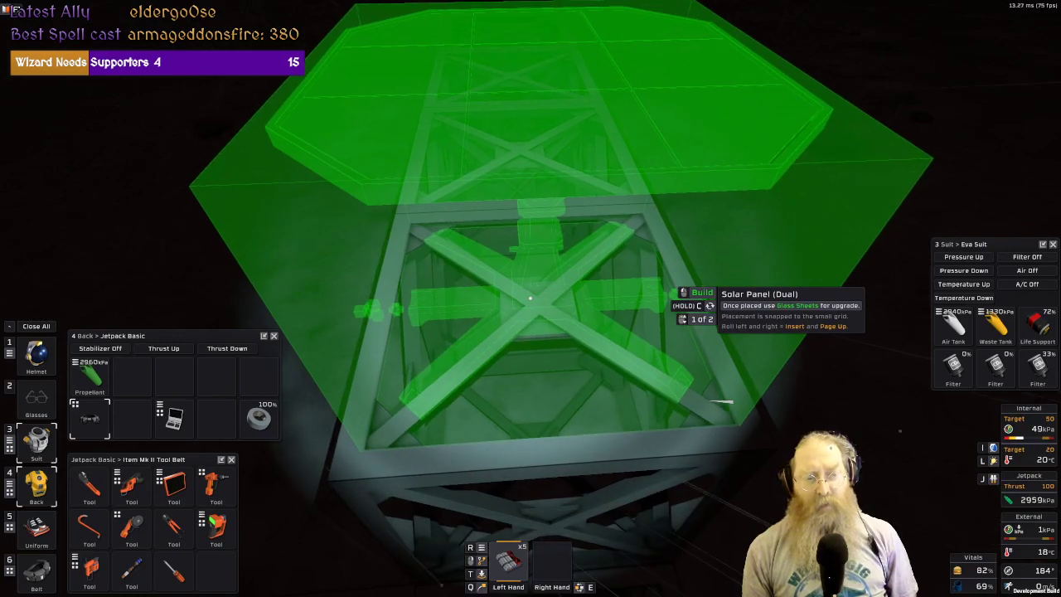
Build two Solar Panel (Dual) units on the tower top and cancel the remaining kit.
{"action": "left_click", "coordinate": [530, 296]}
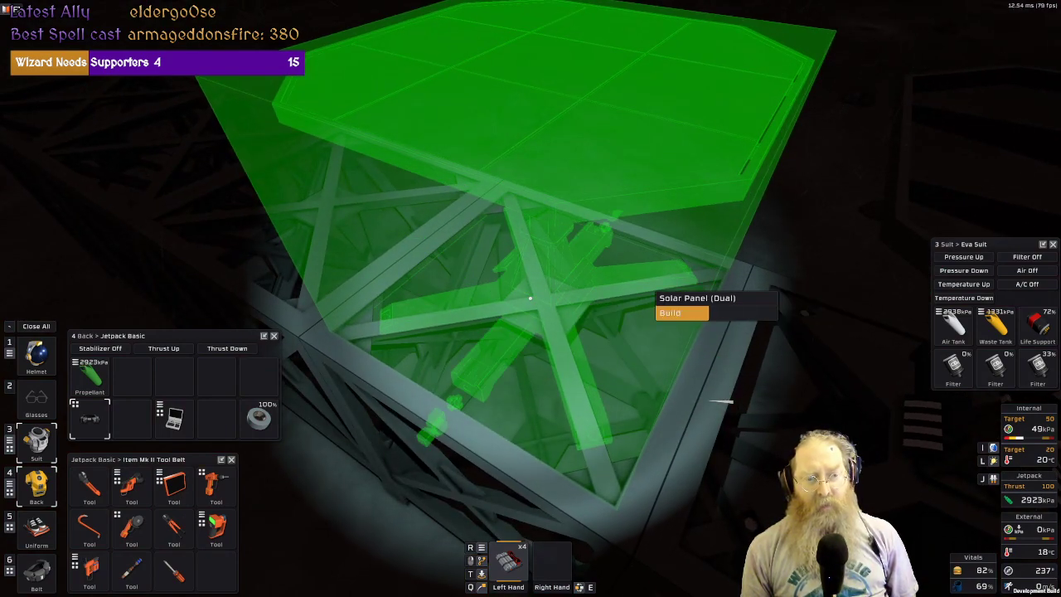
{"action": "left_click", "coordinate": [530, 296]}
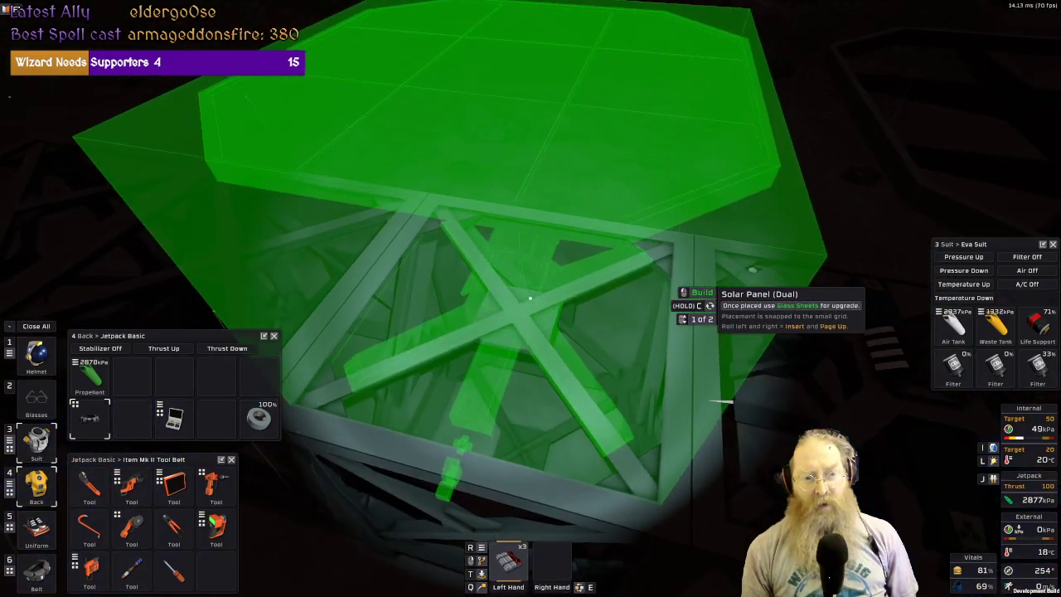
{"action": "scroll", "coordinate": [530, 296], "scroll_direction": "down", "scroll_amount": 1}
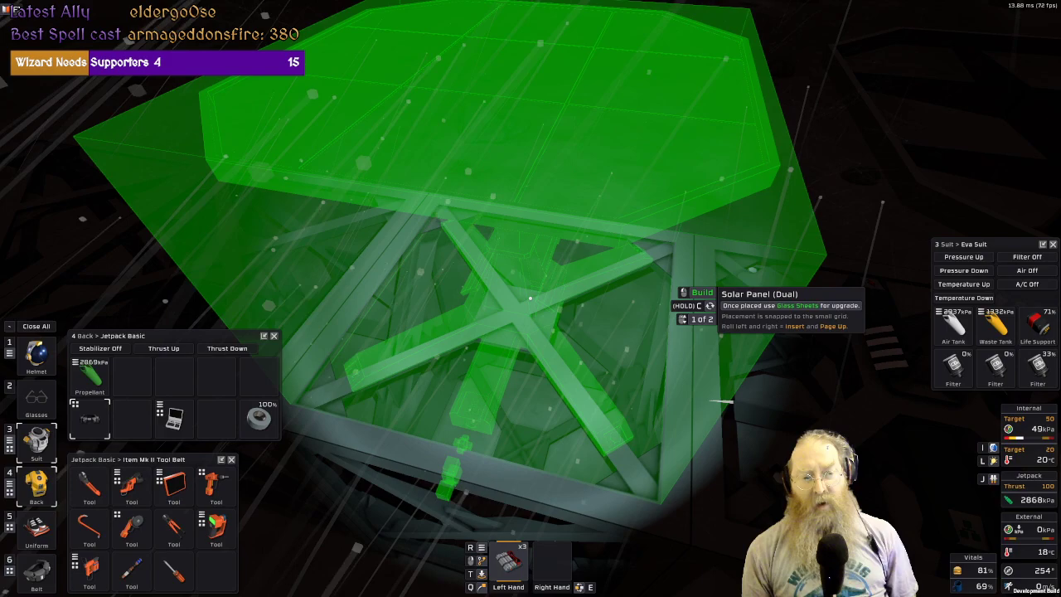
{"action": "right_click", "coordinate": [531, 296]}
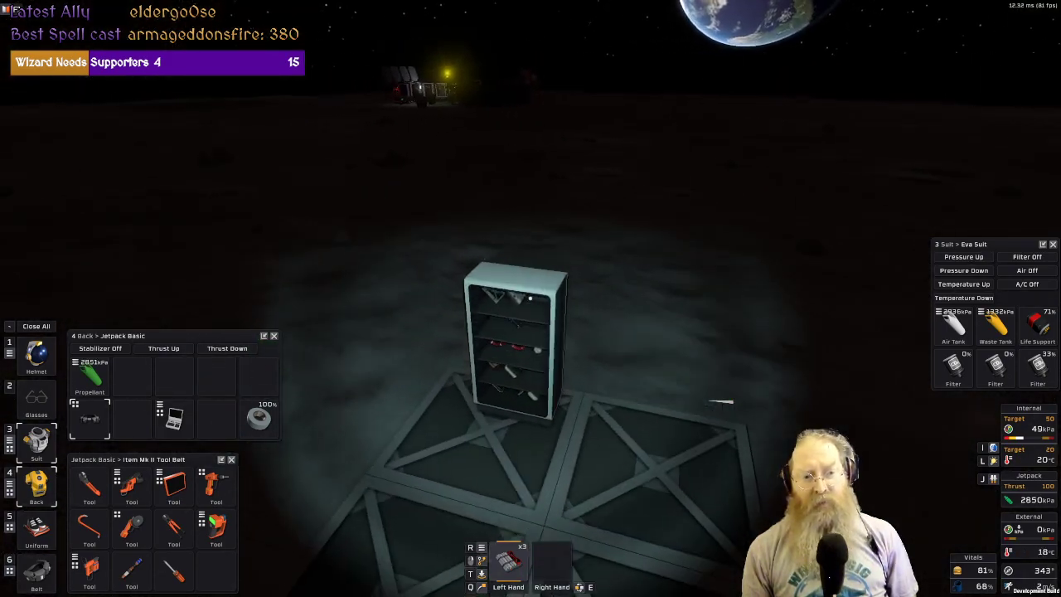
Upgrade the solar panel with glass sheets, then fly to the locker with the heavy cable coils.
{"action": "key", "text": "w"}
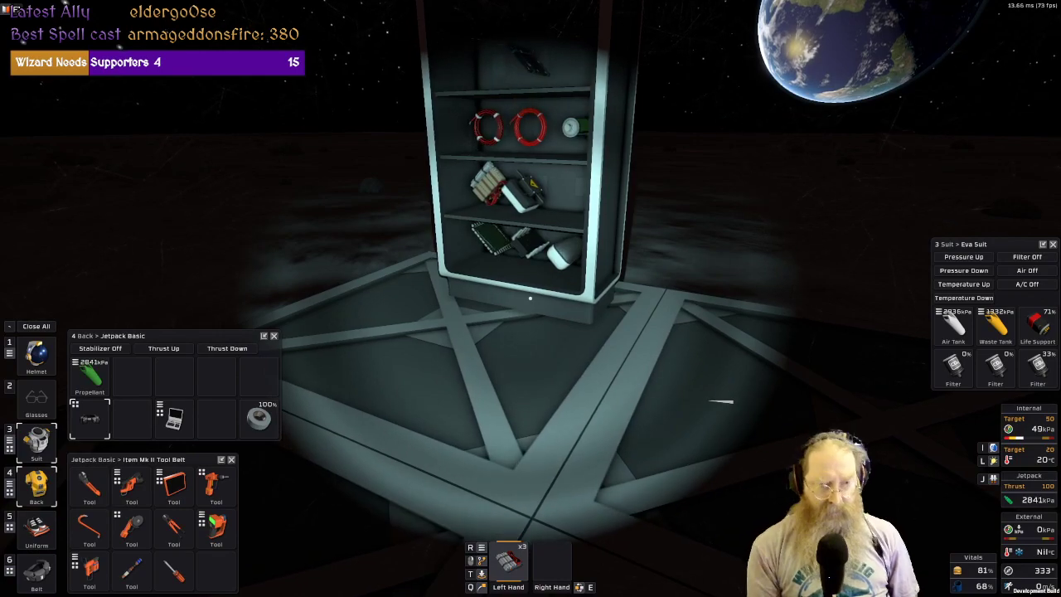
{"action": "key", "text": "w"}
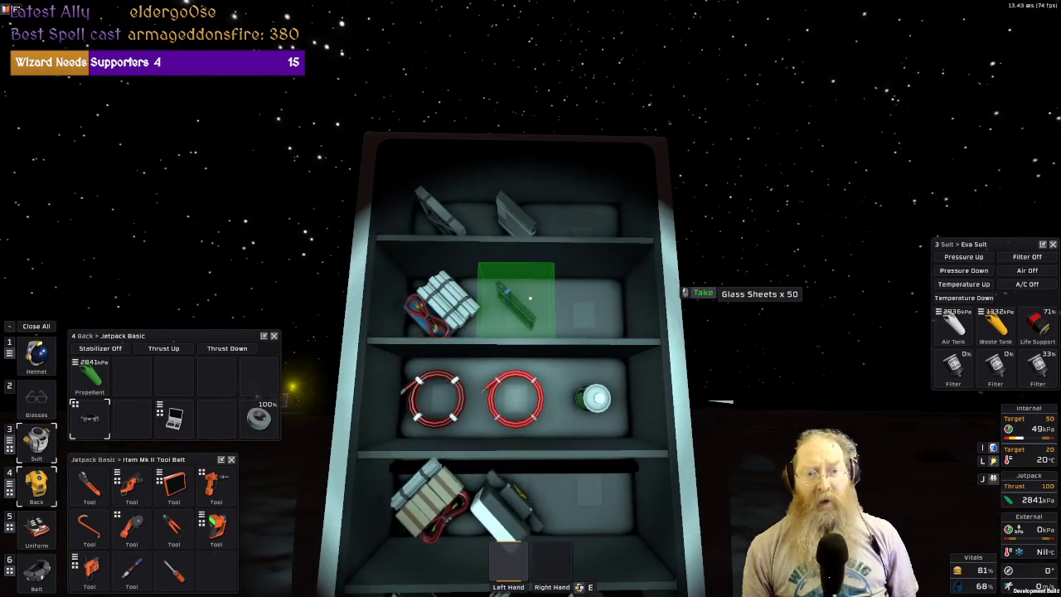
{"action": "key", "text": "s"}
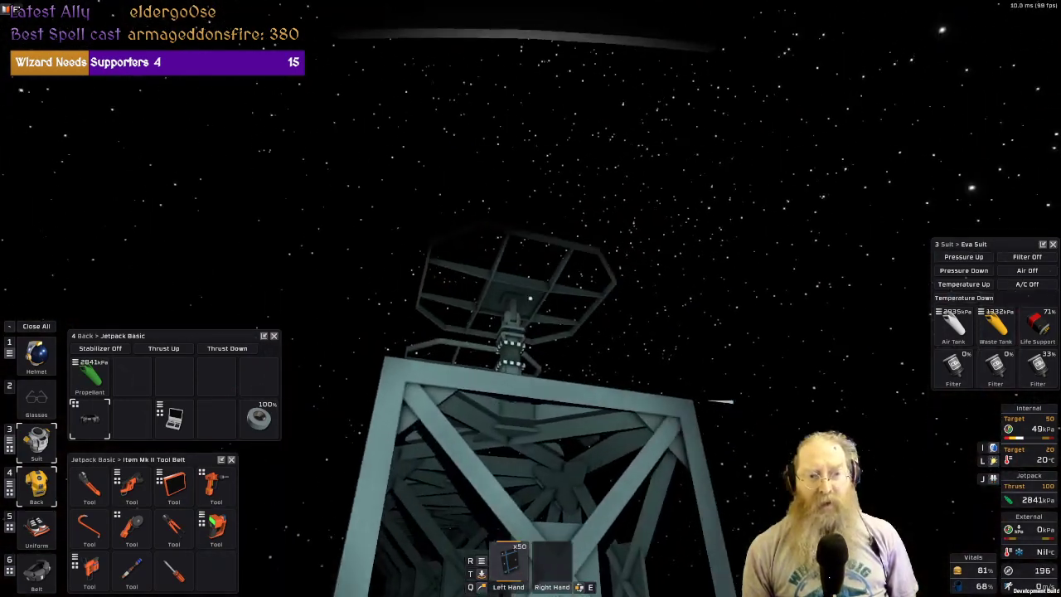
{"action": "key", "text": "w"}
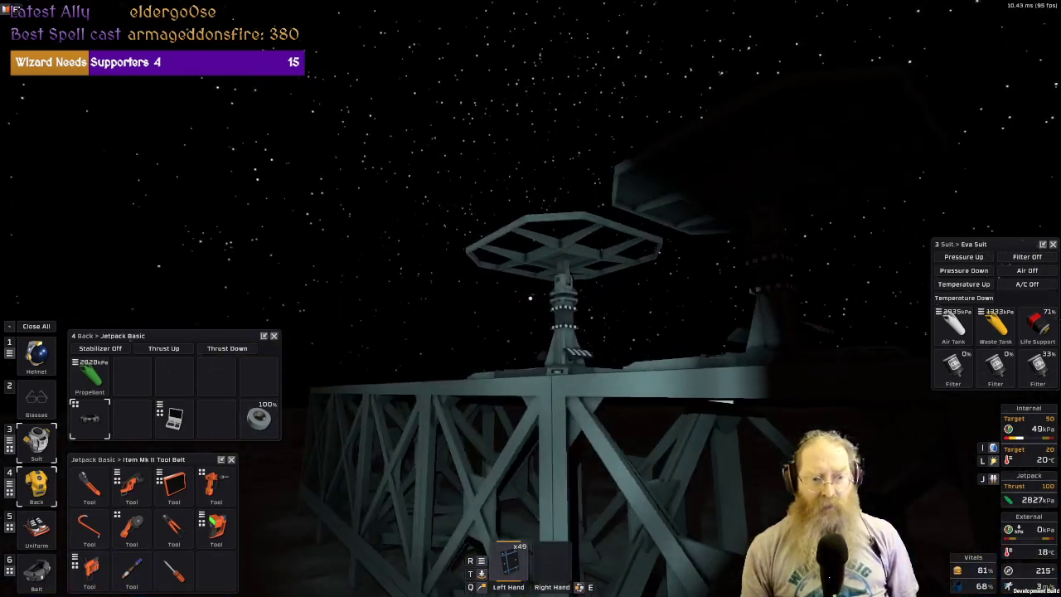
{"action": "key", "text": "w"}
{"action": "left_click", "coordinate": [531, 298]}
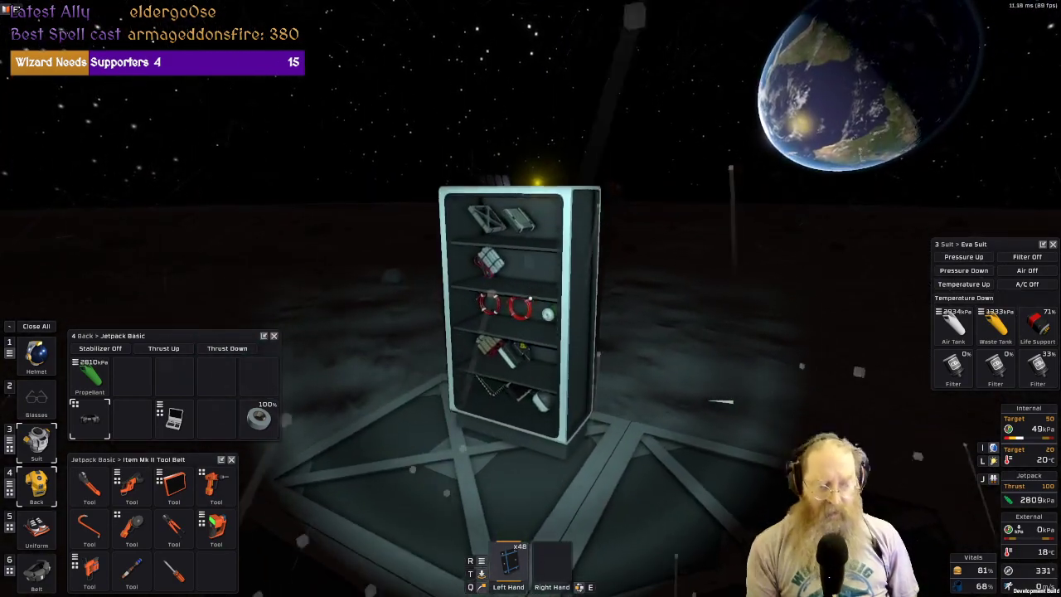
{"action": "key", "text": "w"}
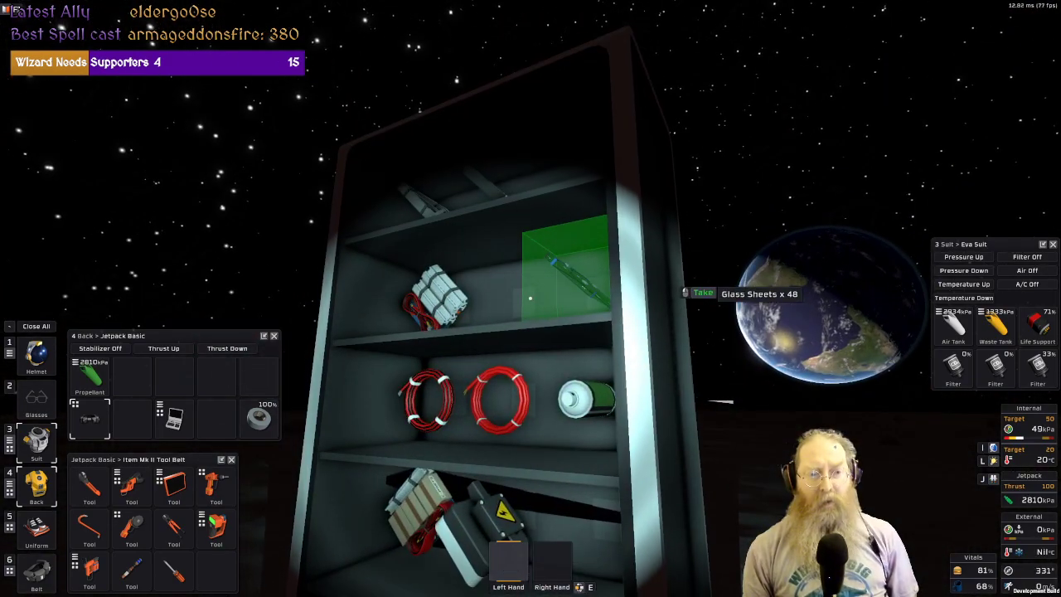
{"action": "key", "text": "w"}
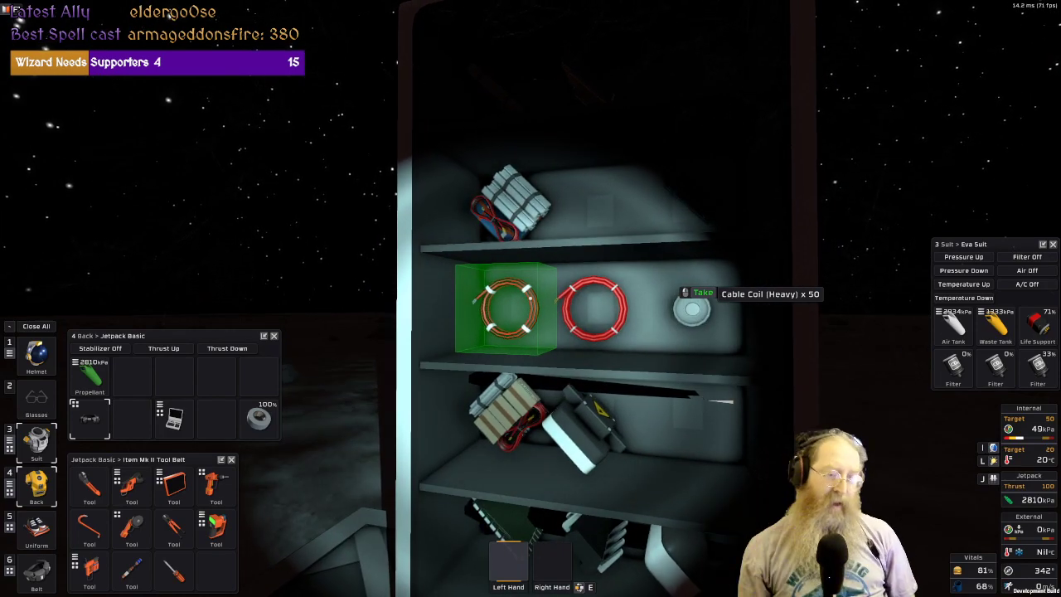
Take the heavy cable coil, lay cable at the panel bases, and equip wire cutters.
{"action": "left_click", "coordinate": [530, 299]}
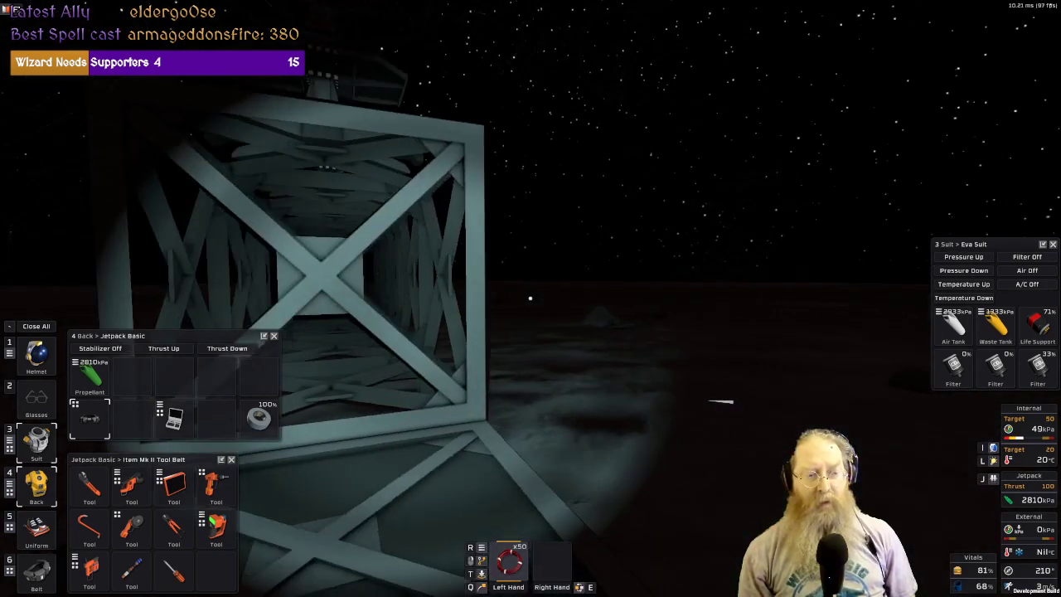
{"action": "key", "text": "space"}
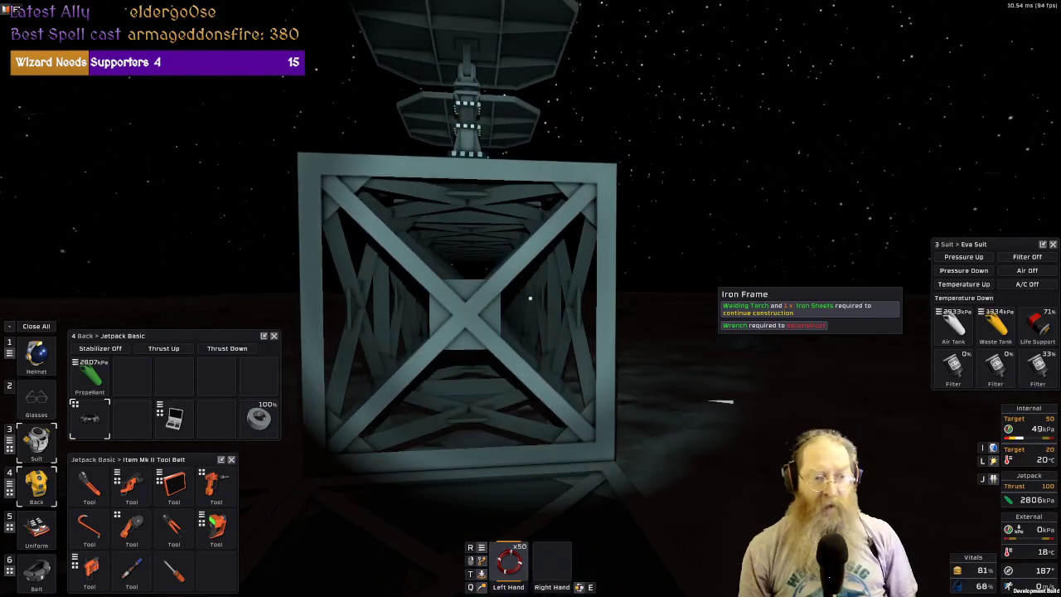
{"action": "key", "text": "space"}
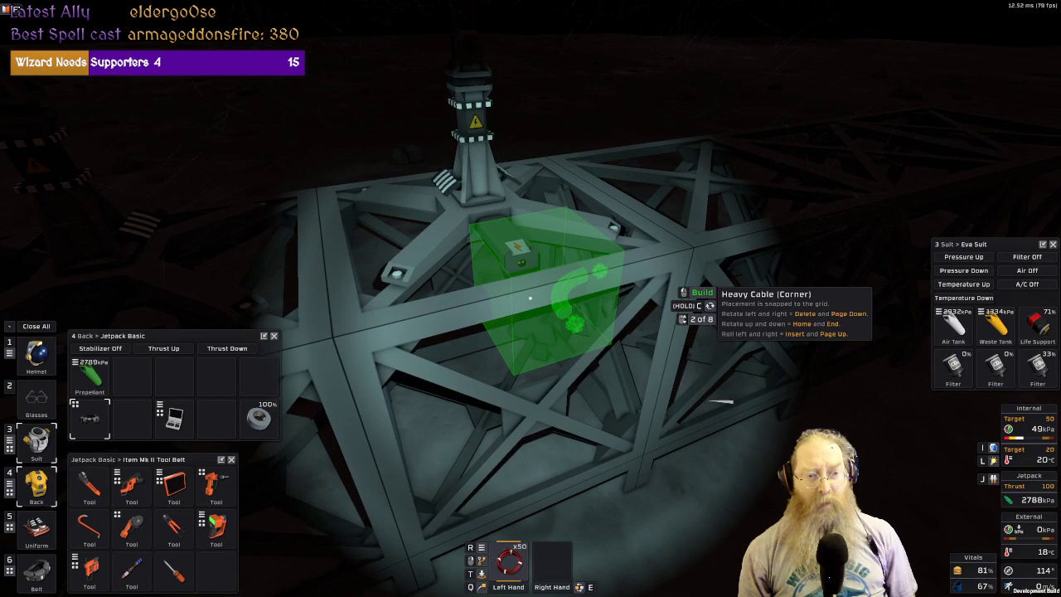
{"action": "left_click", "coordinate": [530, 298]}
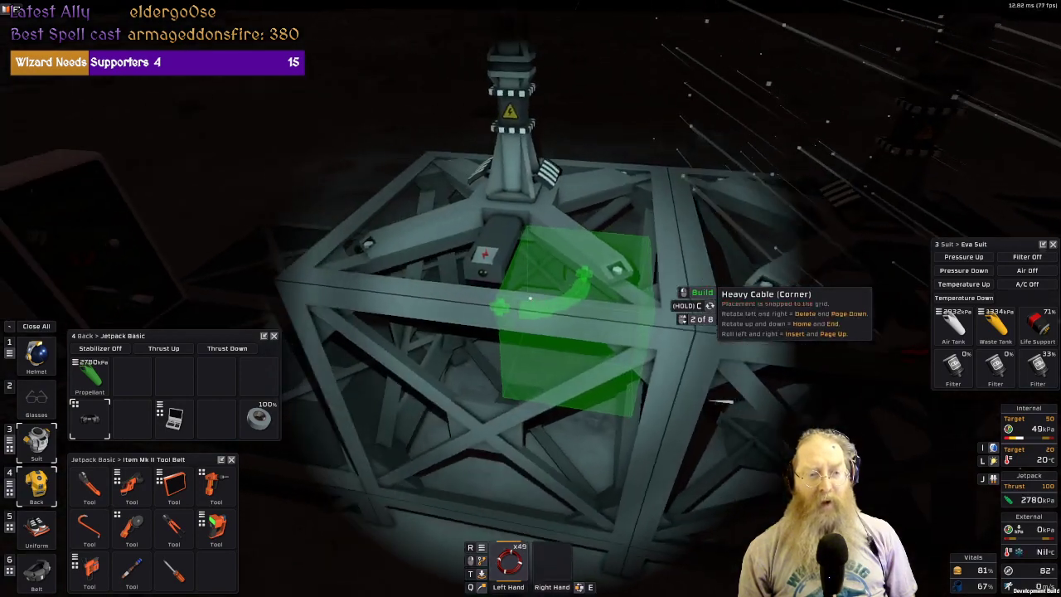
{"action": "left_click", "coordinate": [531, 297]}
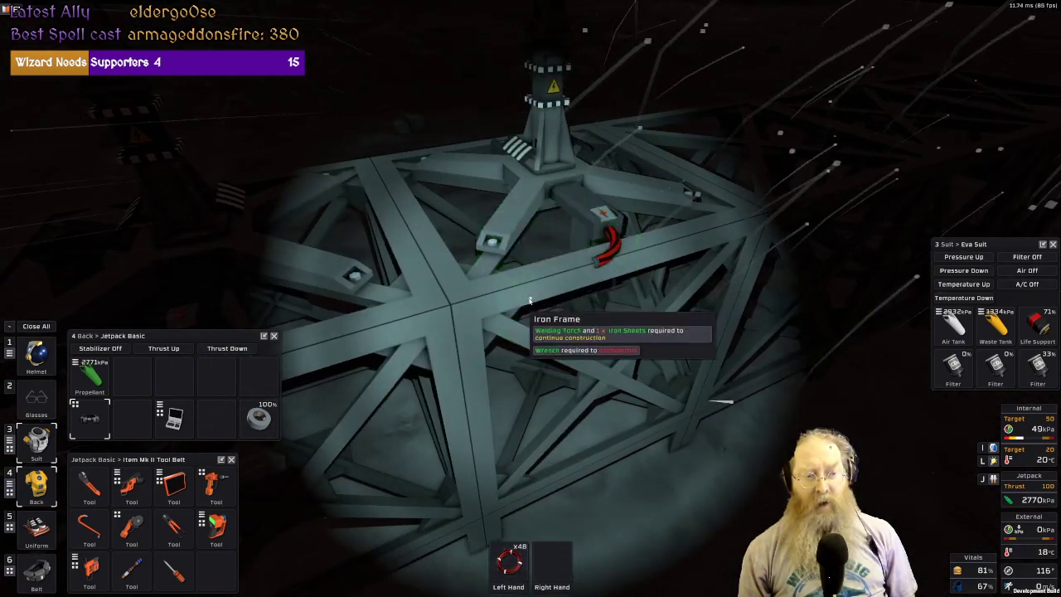
{"action": "left_click", "coordinate": [173, 525]}
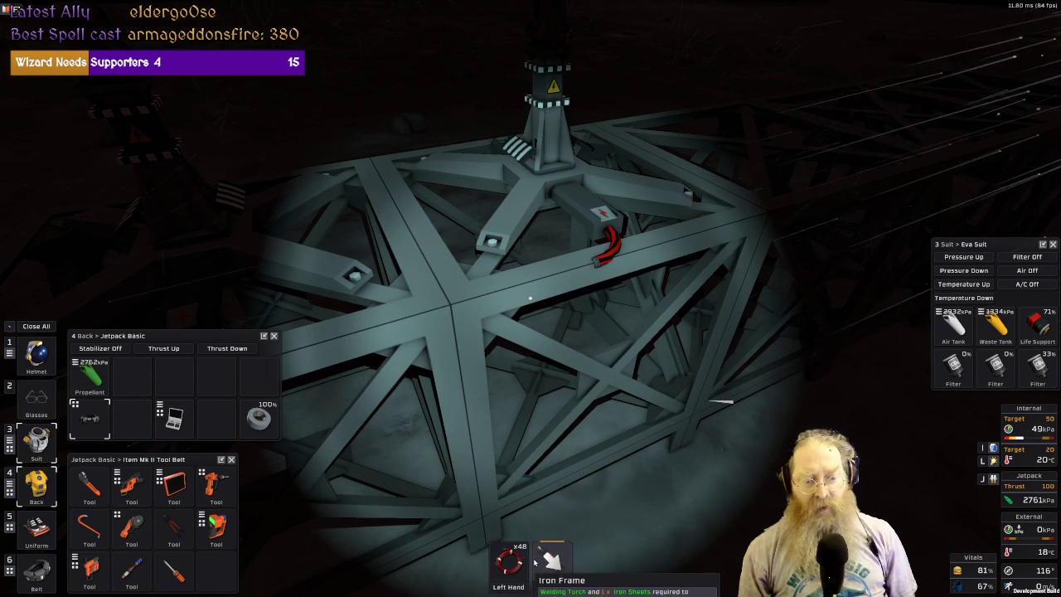
{"action": "left_click", "coordinate": [549, 562]}
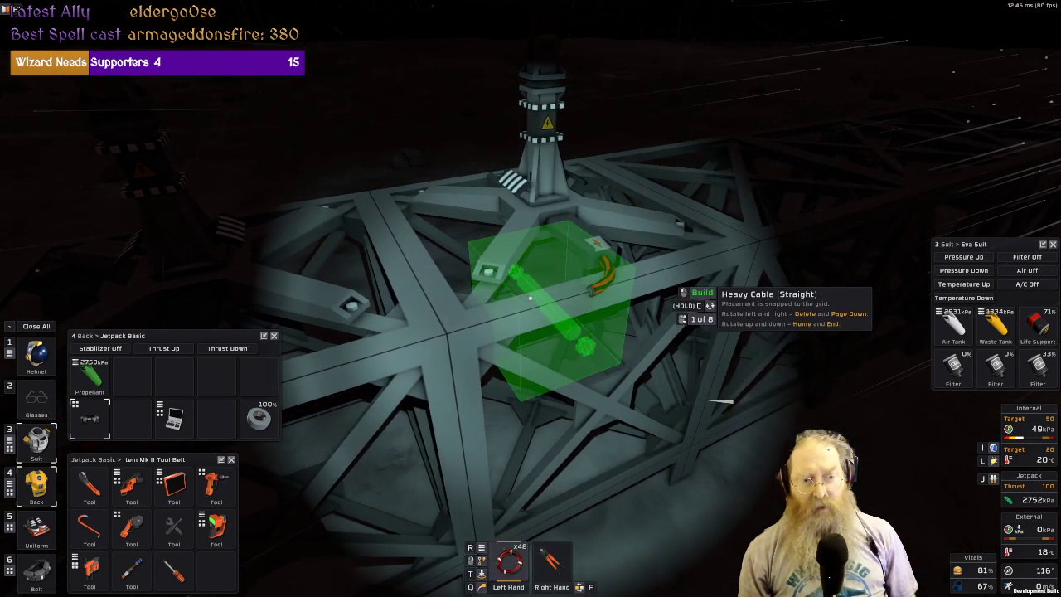
Run heavy cable along the beam and rotate it to continue down the vertical post.
{"action": "left_click", "coordinate": [530, 297]}
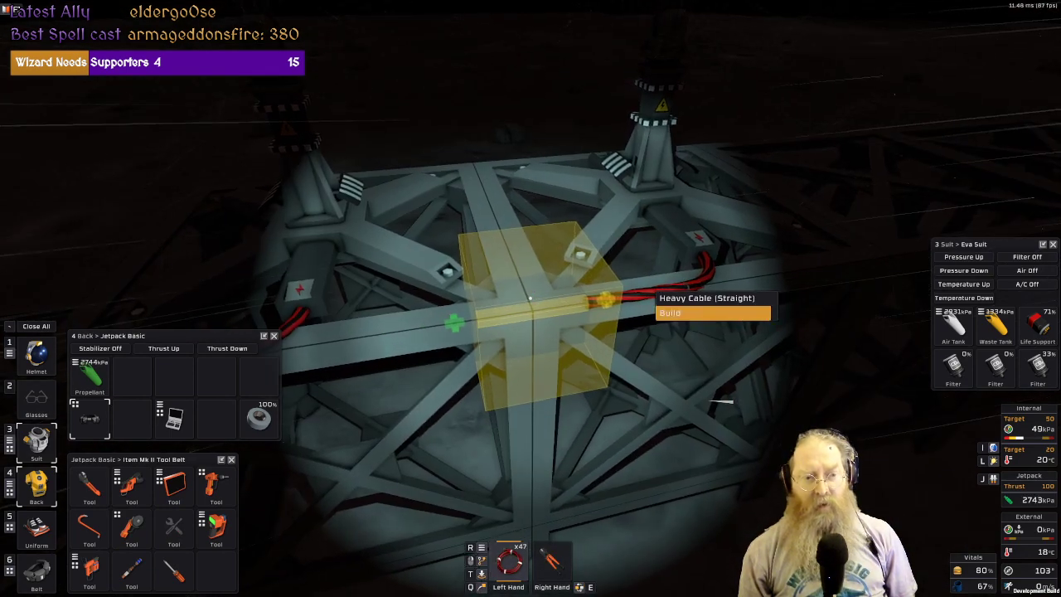
{"action": "left_click", "coordinate": [530, 297]}
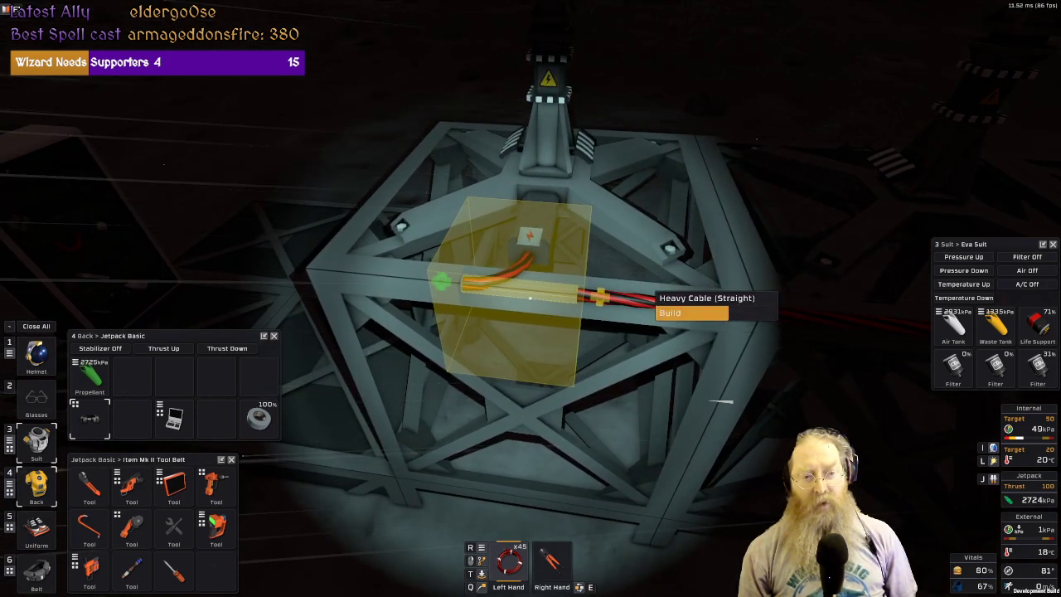
{"action": "left_click", "coordinate": [531, 297]}
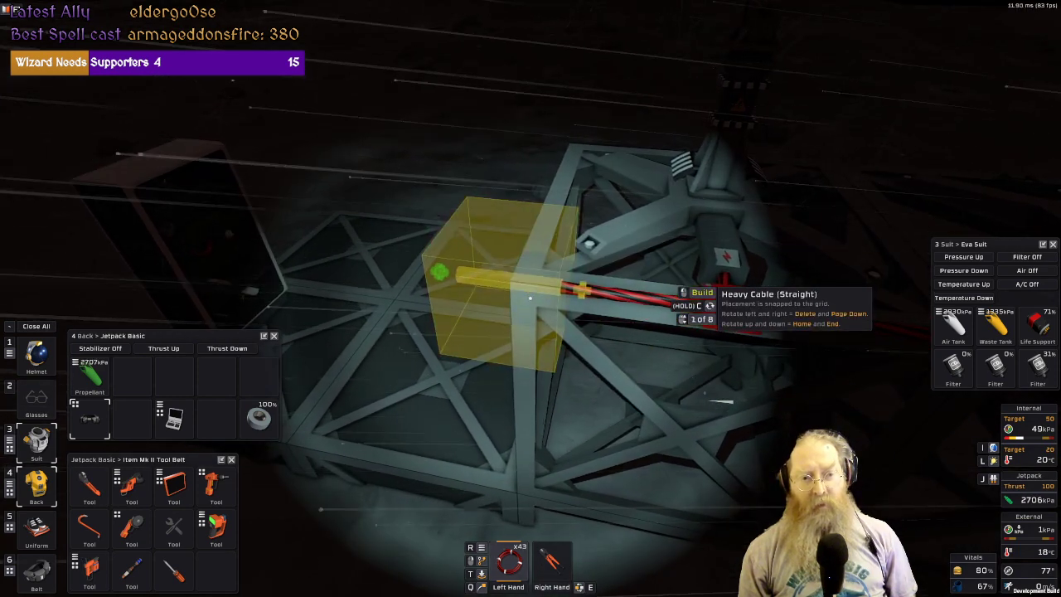
{"action": "left_click", "coordinate": [530, 297]}
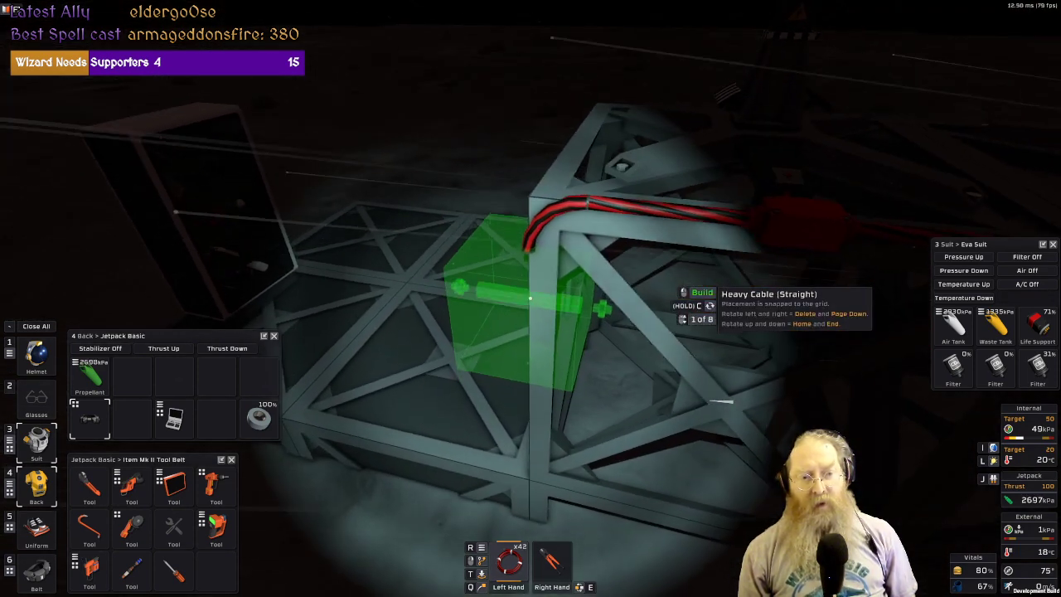
{"action": "key", "text": "Home"}
{"action": "left_click", "coordinate": [530, 297]}
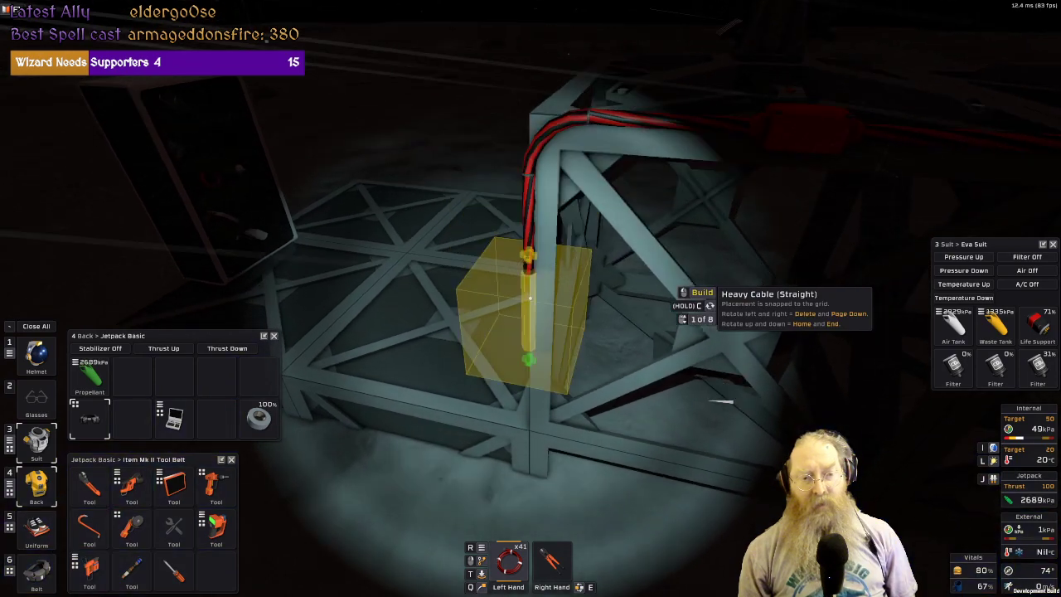
{"action": "left_click", "coordinate": [530, 297]}
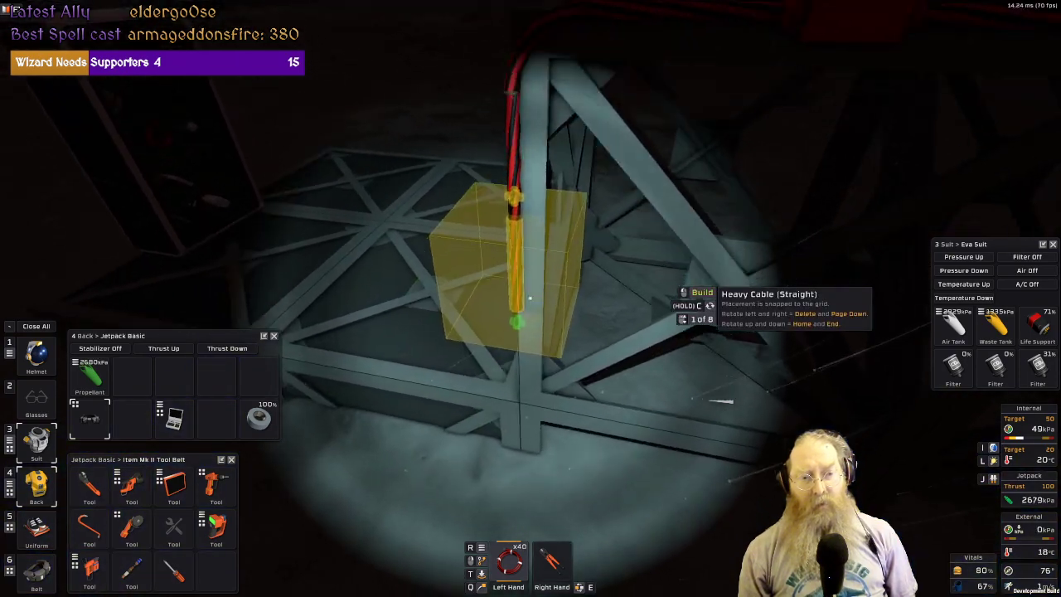
{"action": "left_click", "coordinate": [531, 297]}
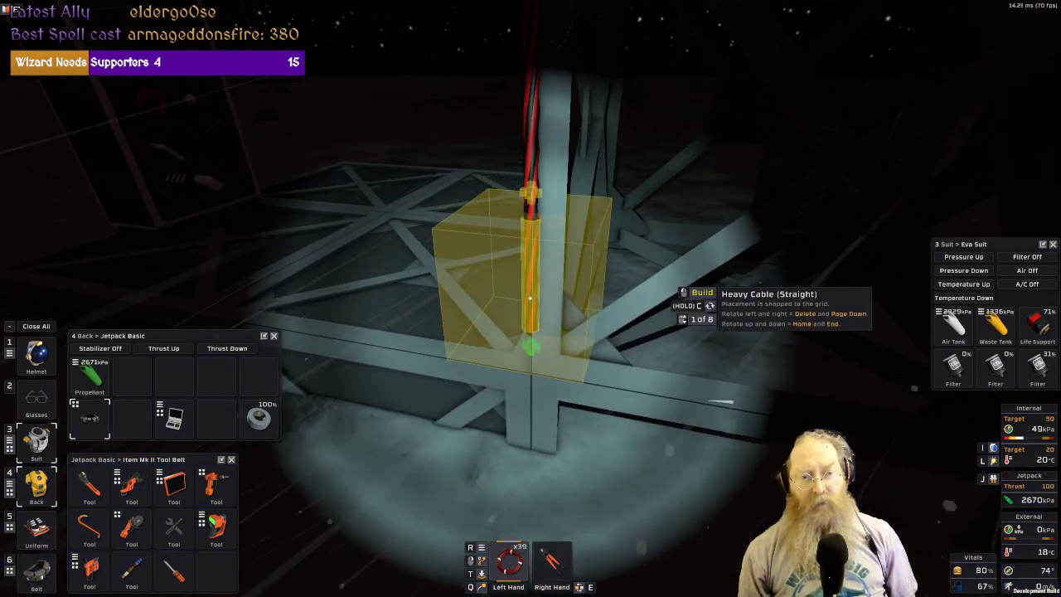
{"action": "key", "text": "space"}
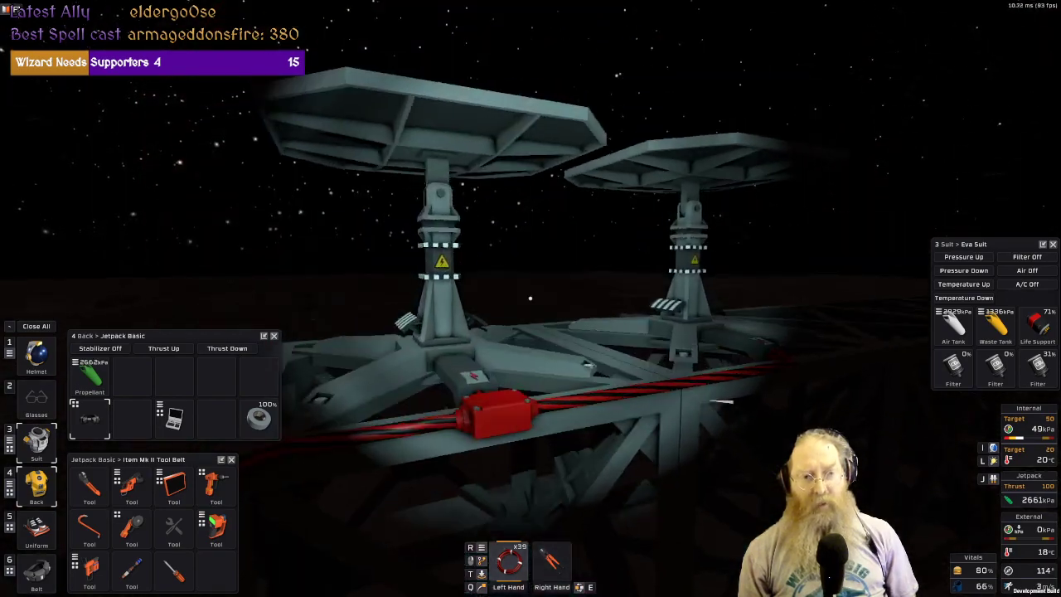
Stow the leftover cable coil and tilt the dual solar panel downward with the wrench.
{"action": "key", "text": "space"}
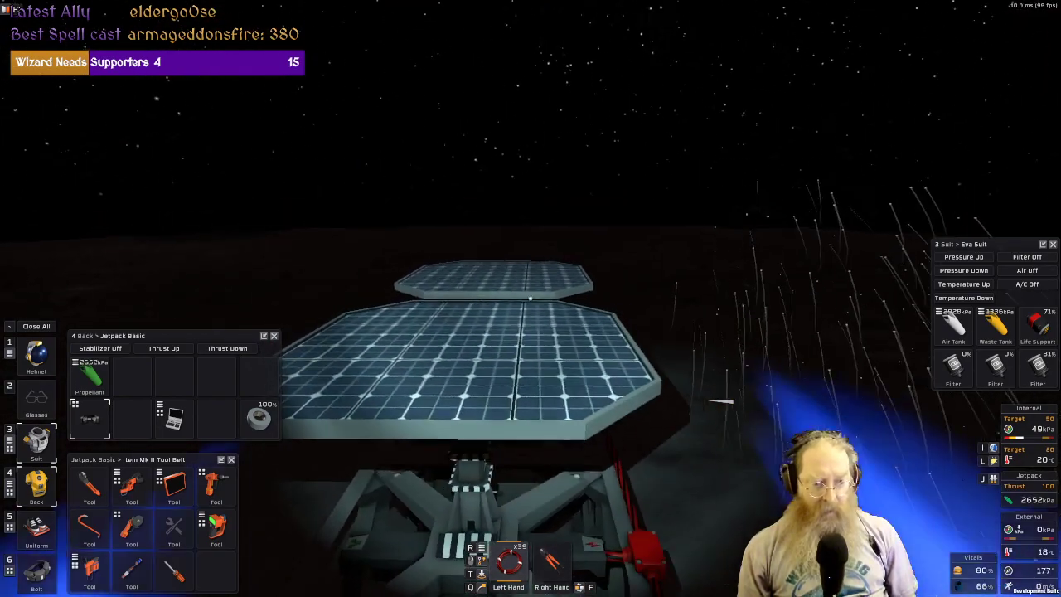
{"action": "key", "text": "ctrl"}
{"action": "key", "text": "alt"}
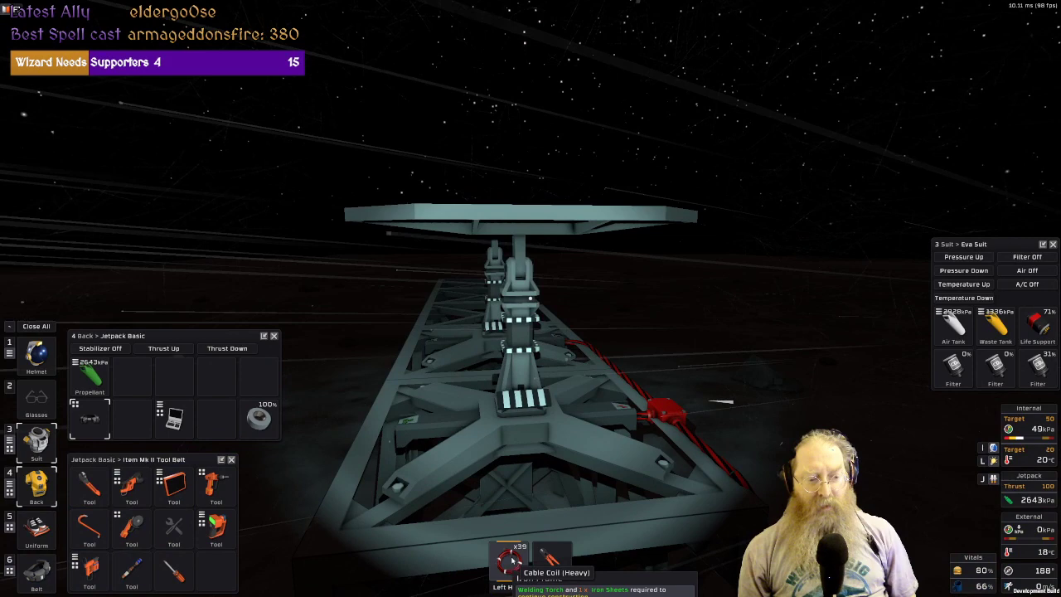
{"action": "left_click", "coordinate": [174, 524]}
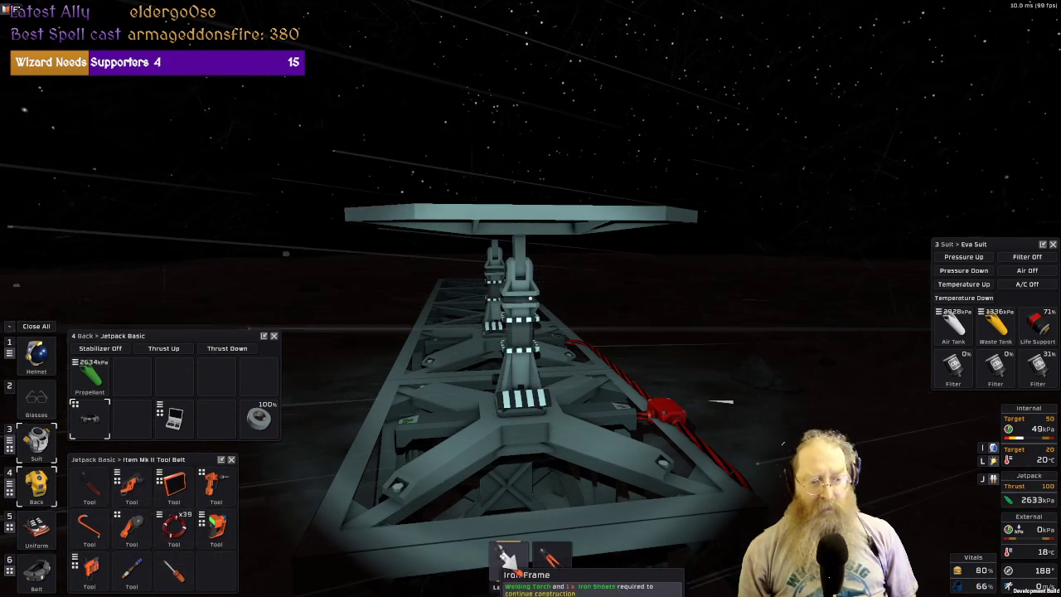
{"action": "scroll", "coordinate": [508, 556], "scroll_direction": "down", "scroll_amount": 1}
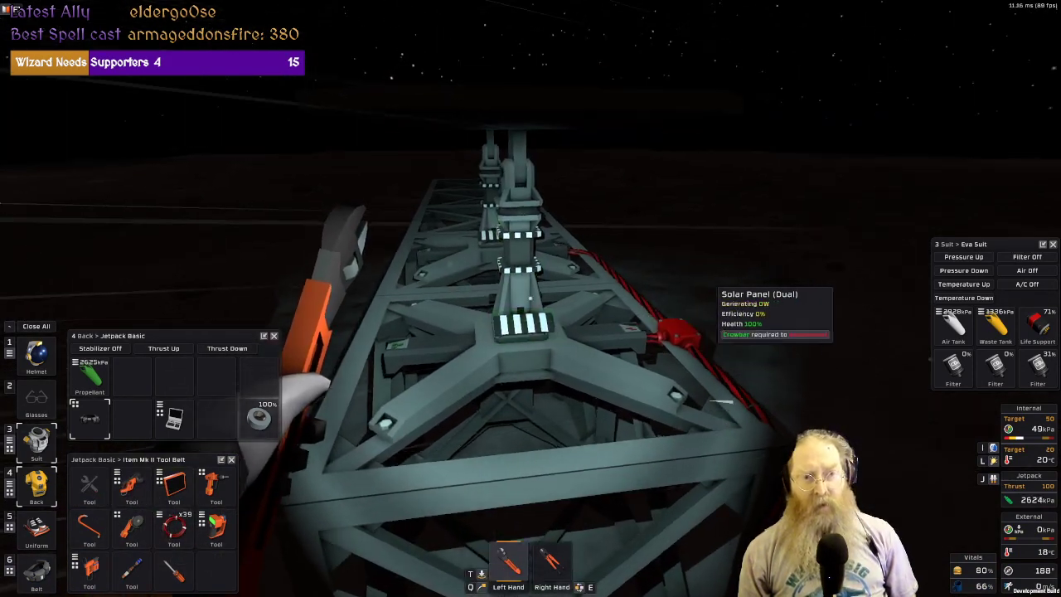
{"action": "key", "text": "space"}
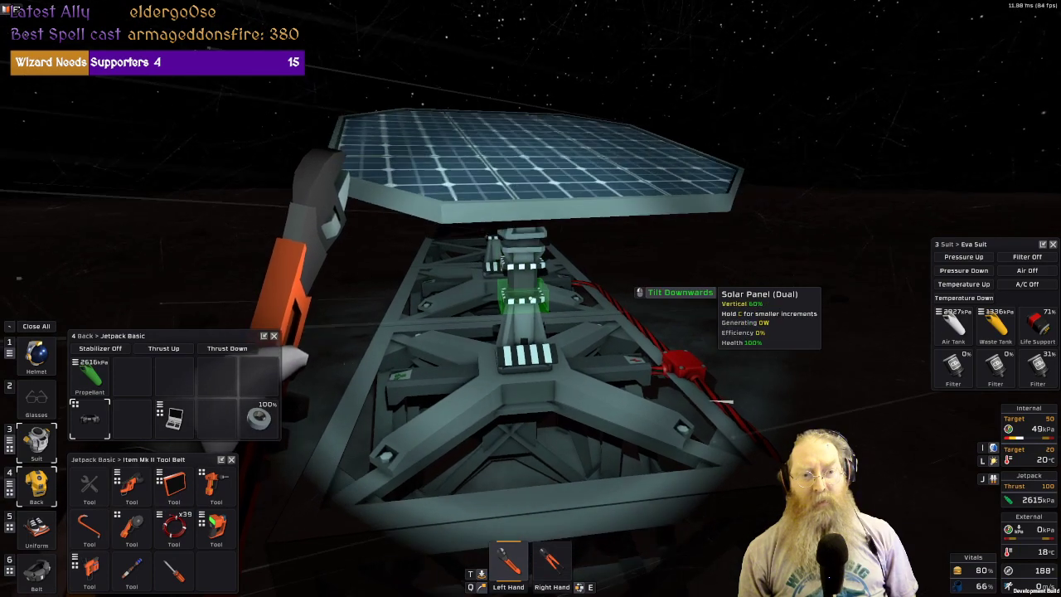
{"action": "left_click", "coordinate": [530, 298]}
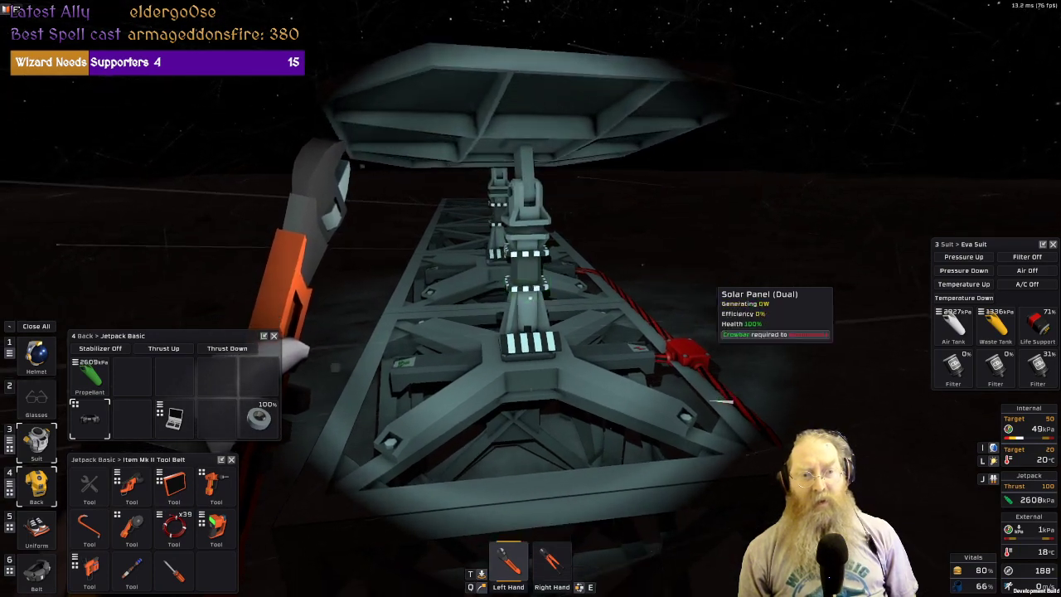
{"action": "key", "text": "space"}
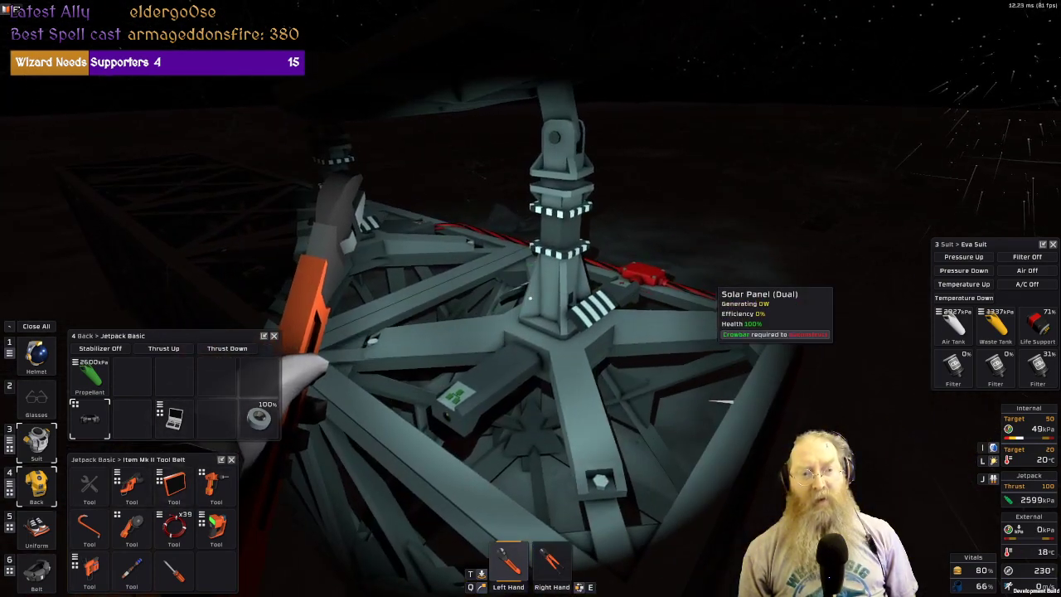
{"action": "key", "text": "w"}
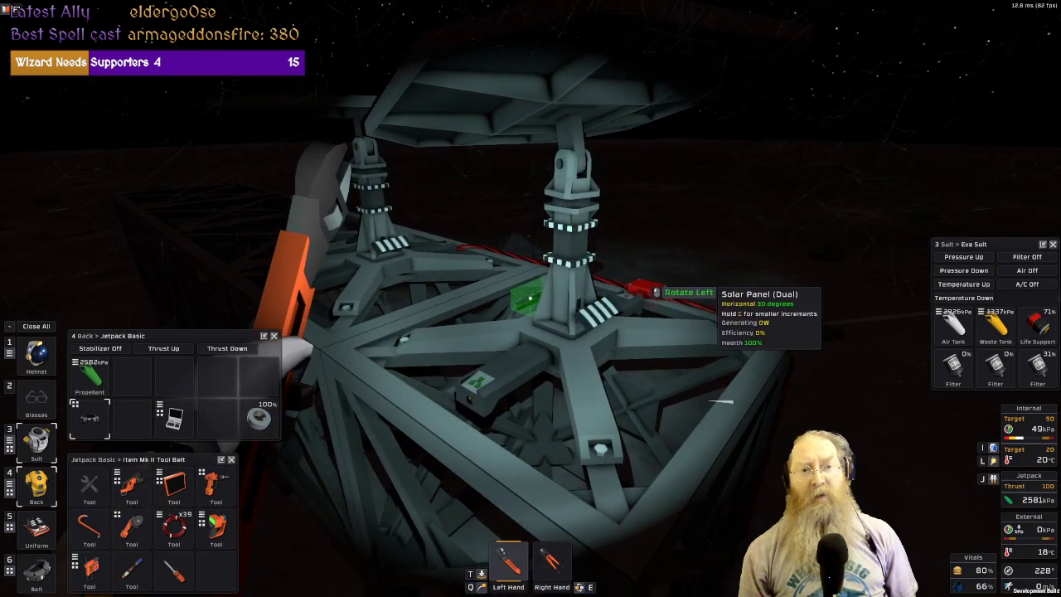
Take the handheld tablet from inventory into hand.
{"action": "key", "text": "w"}
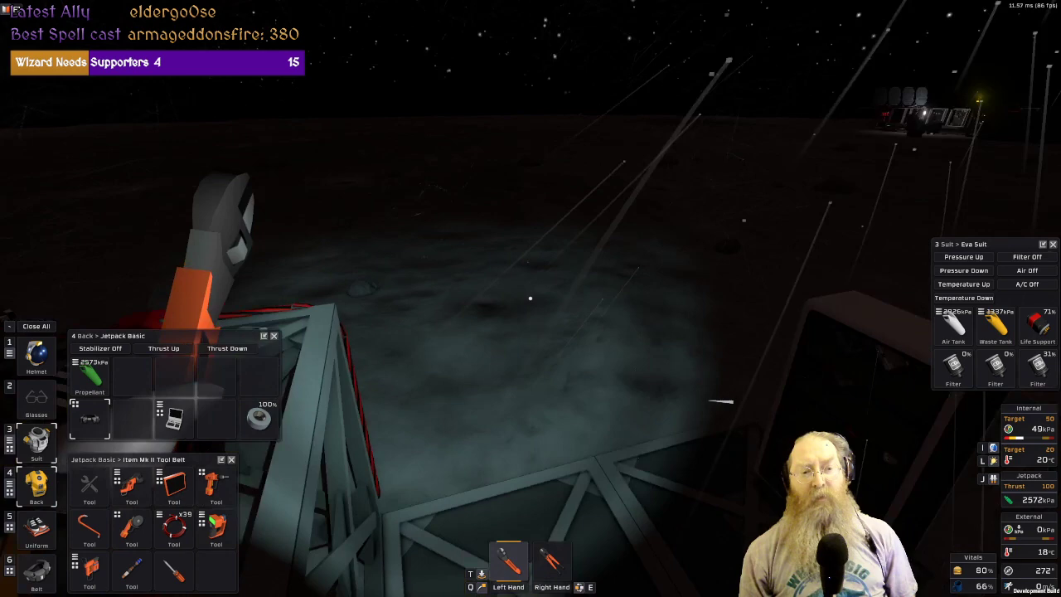
{"action": "key", "text": "w"}
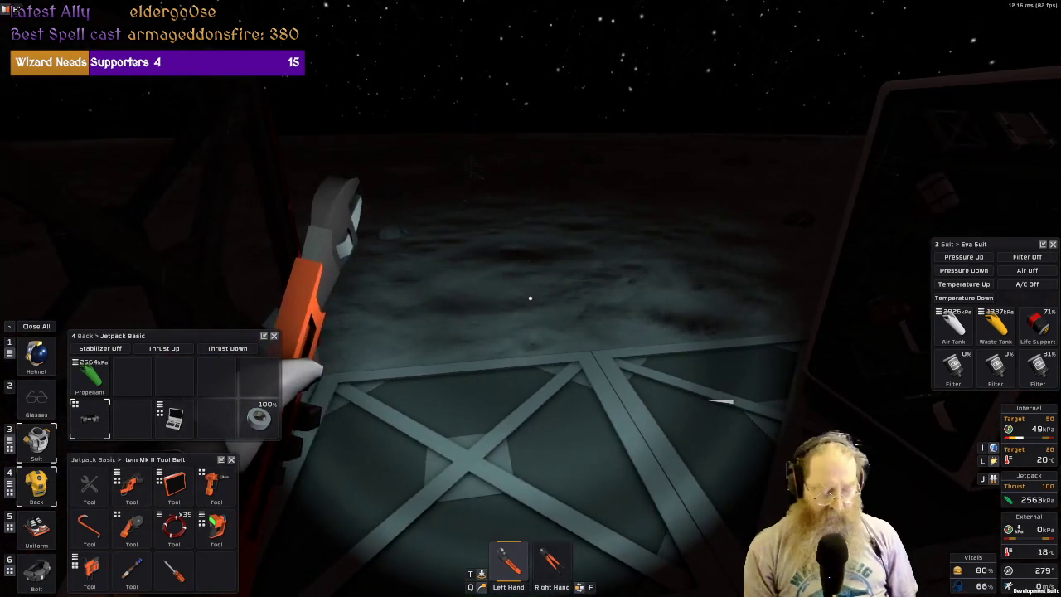
{"action": "key", "text": "alt"}
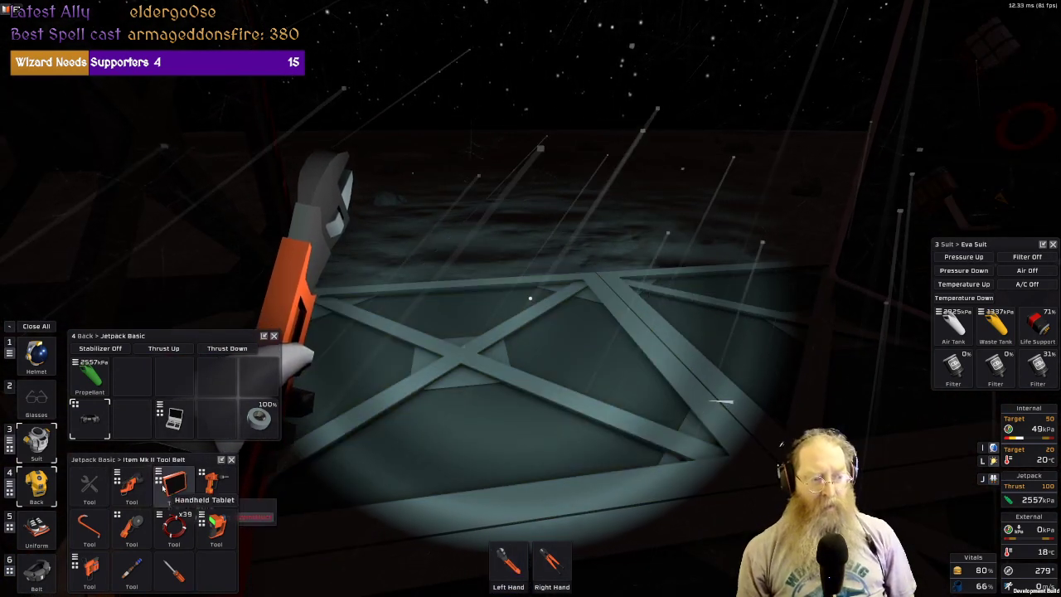
{"action": "left_click", "coordinate": [193, 494]}
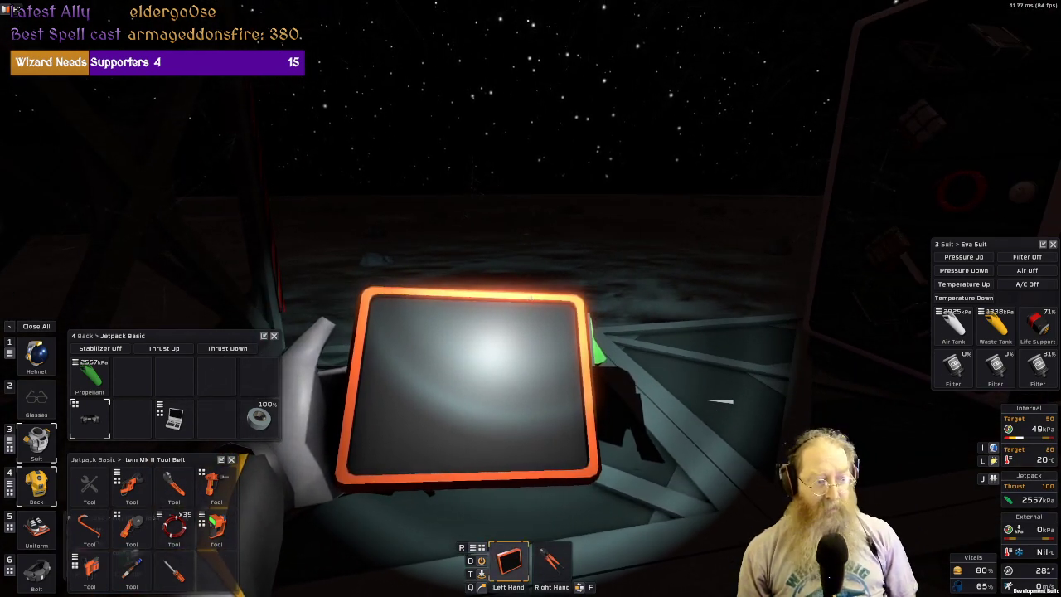
{"action": "left_click_drag", "start_coordinate": [165, 454], "coordinate": [177, 193]}
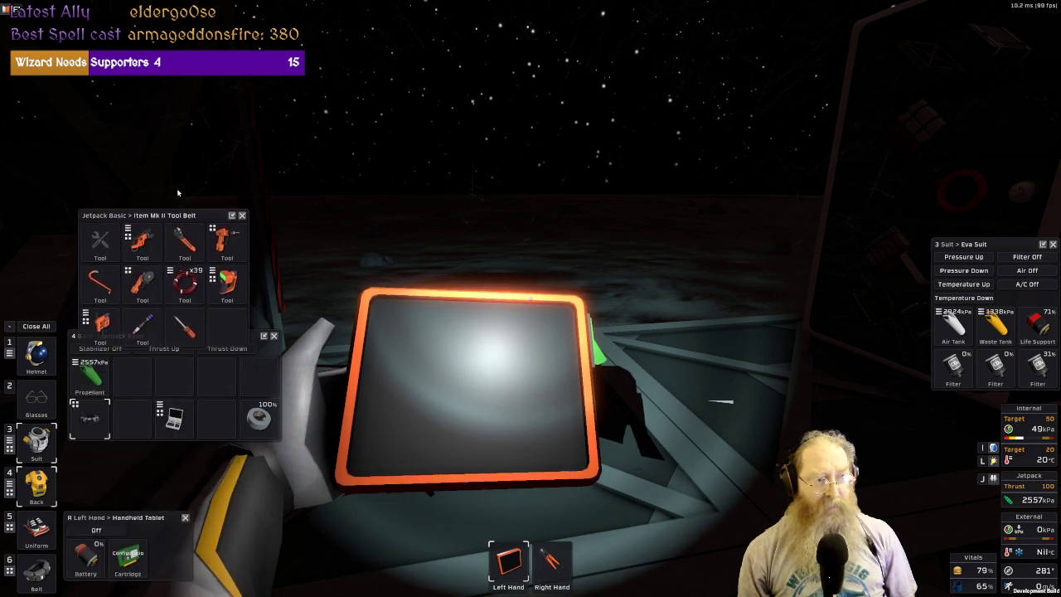
{"action": "key", "text": "alt"}
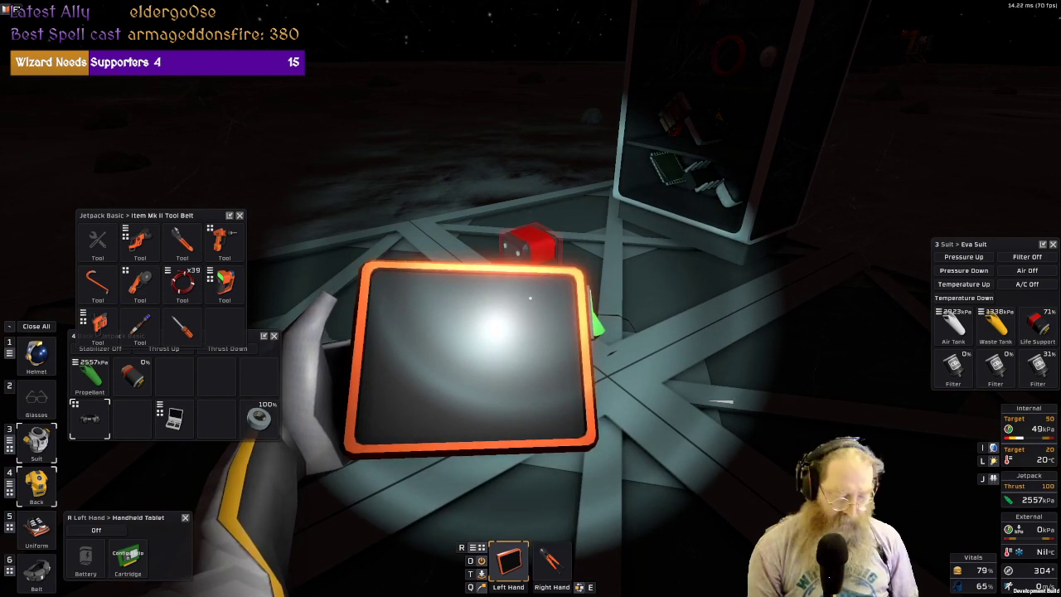
Power on the tablet to read the Solar Panel (Dual) settings, then stow it on the tool belt.
{"action": "key", "text": "alt"}
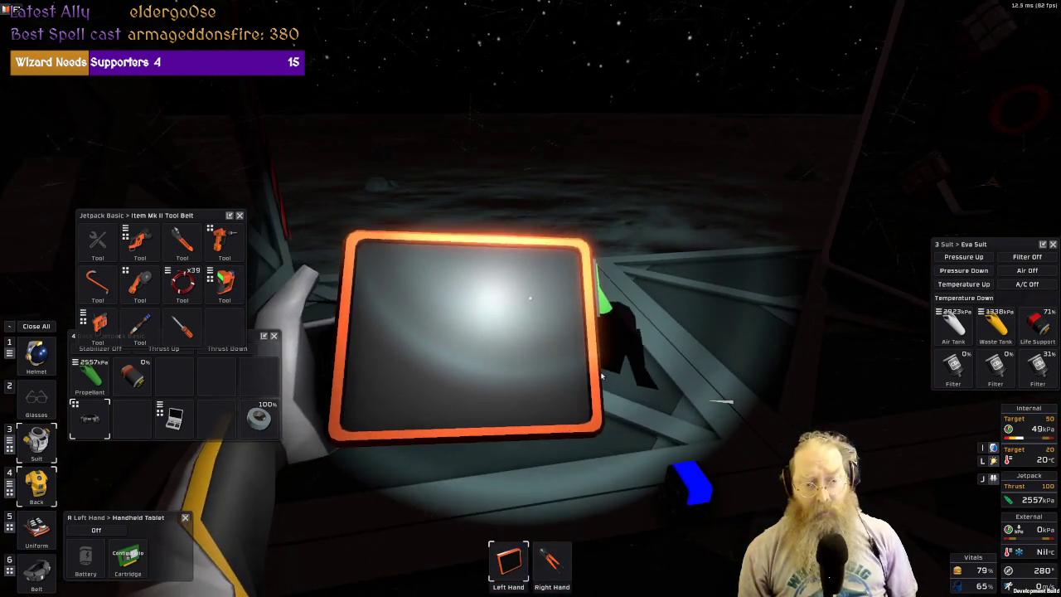
{"action": "right_click", "coordinate": [689, 495]}
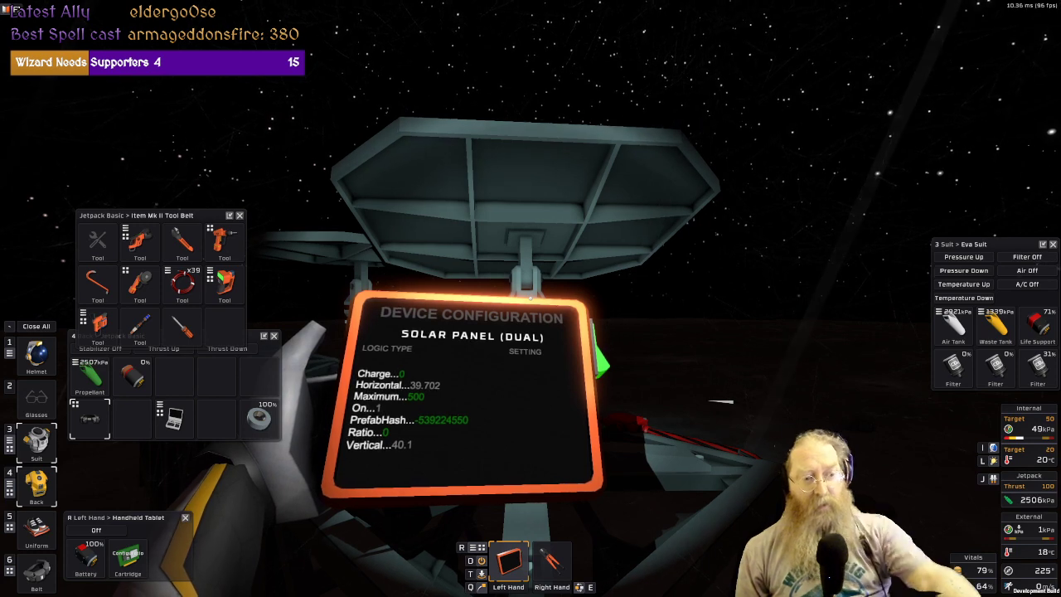
{"action": "key", "text": "d"}
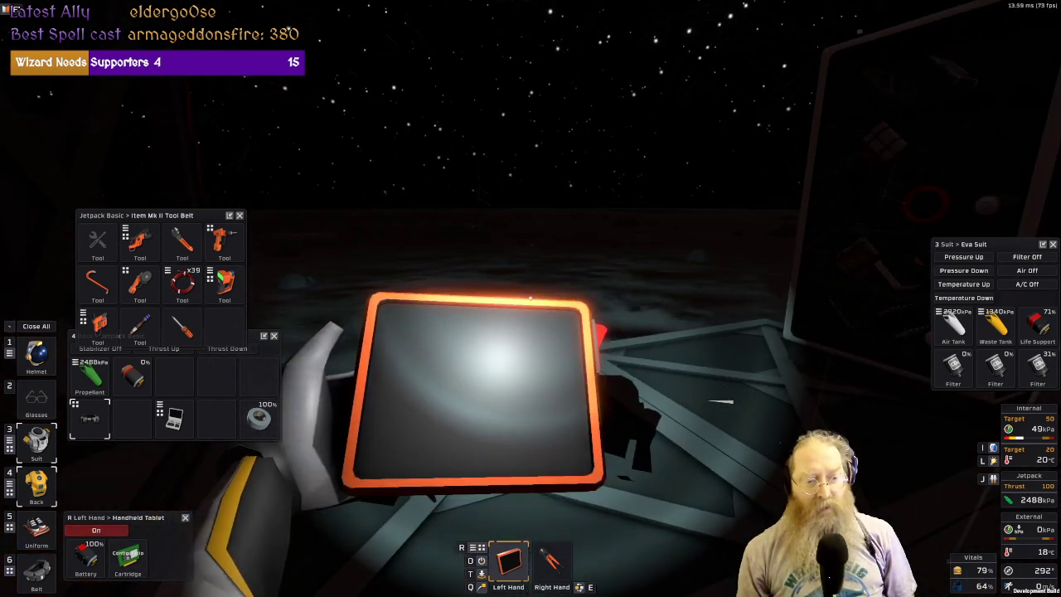
{"action": "left_click", "coordinate": [185, 519]}
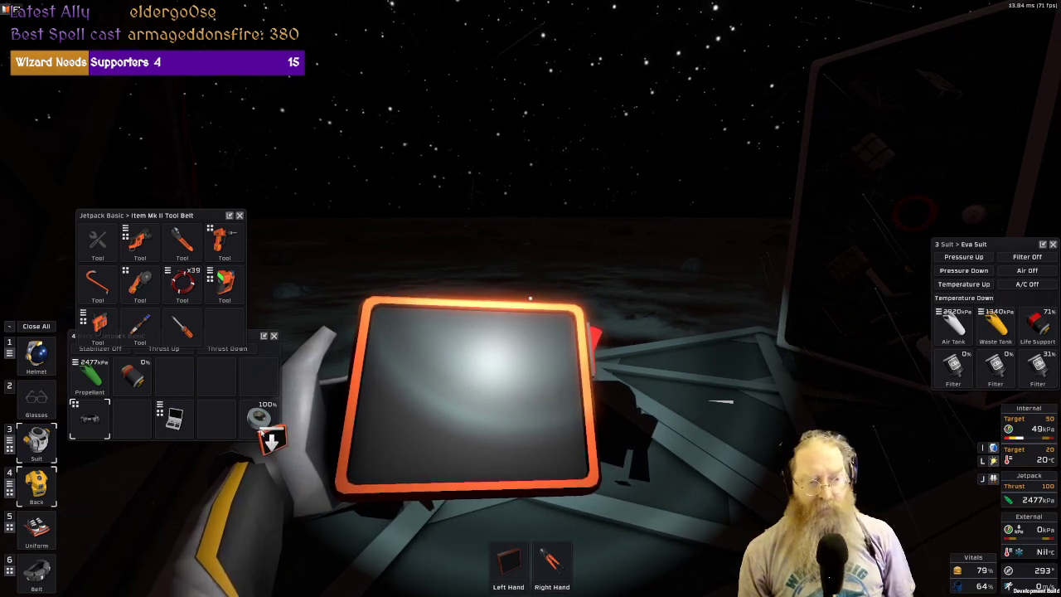
{"action": "left_click", "coordinate": [222, 325]}
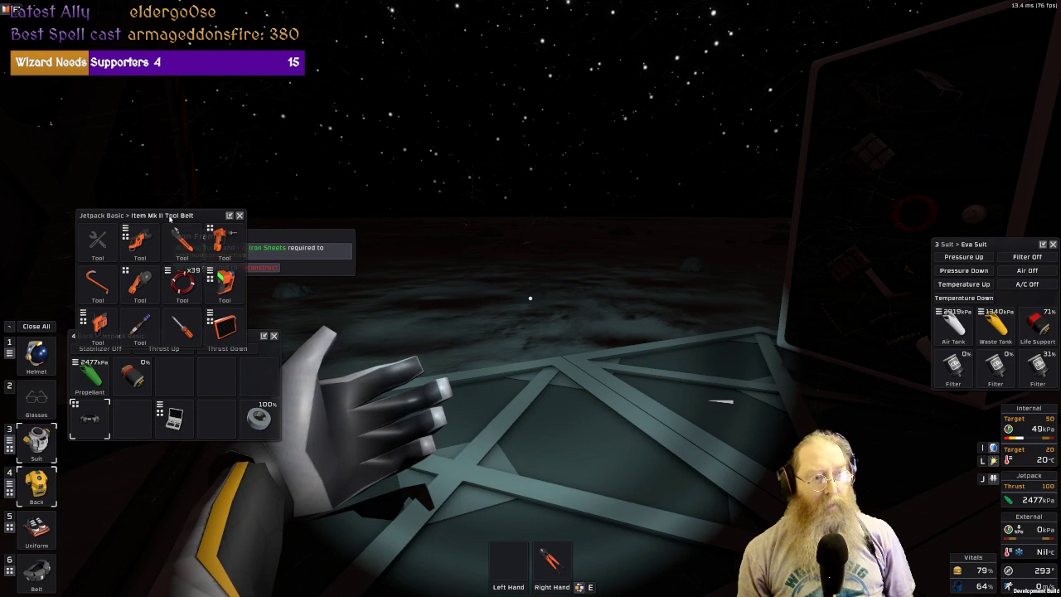
Build the station battery from the locker kit on the frame floor and lay heavy cable at it.
{"action": "key", "text": "f"}
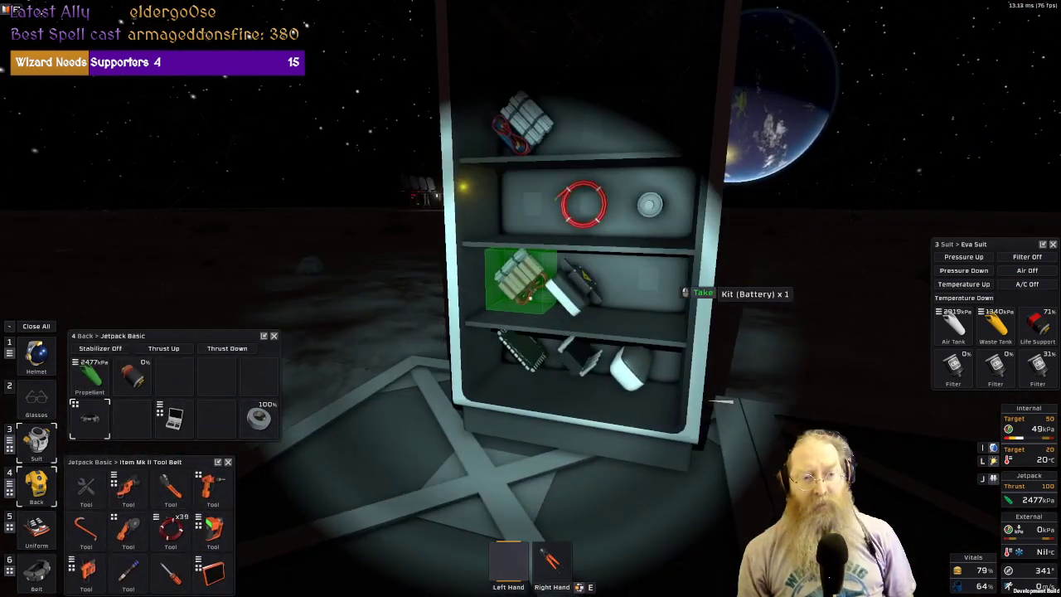
{"action": "left_click", "coordinate": [530, 299]}
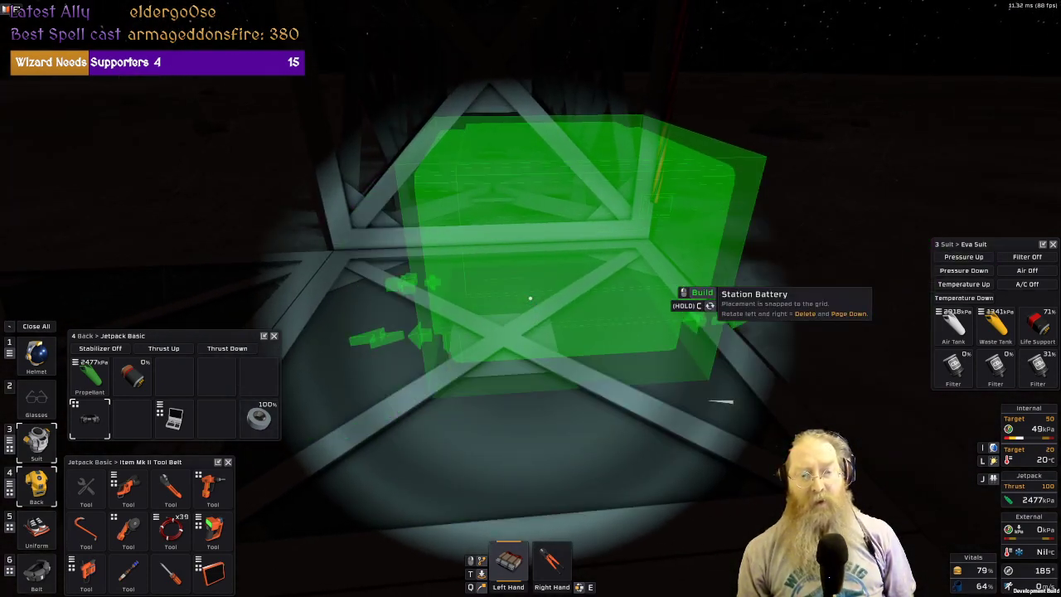
{"action": "left_click", "coordinate": [530, 297]}
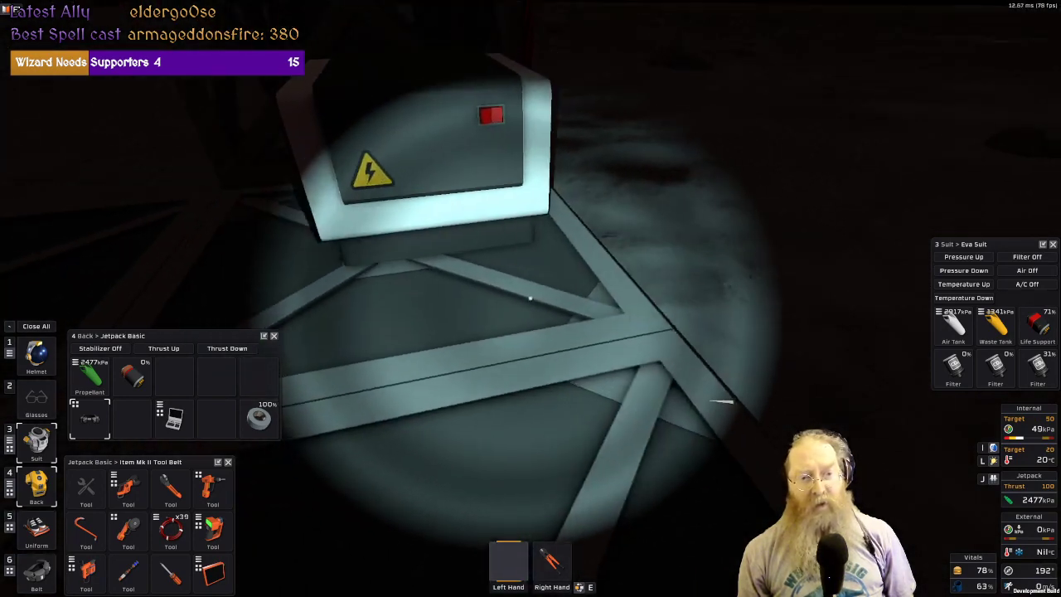
{"action": "key", "text": "alt"}
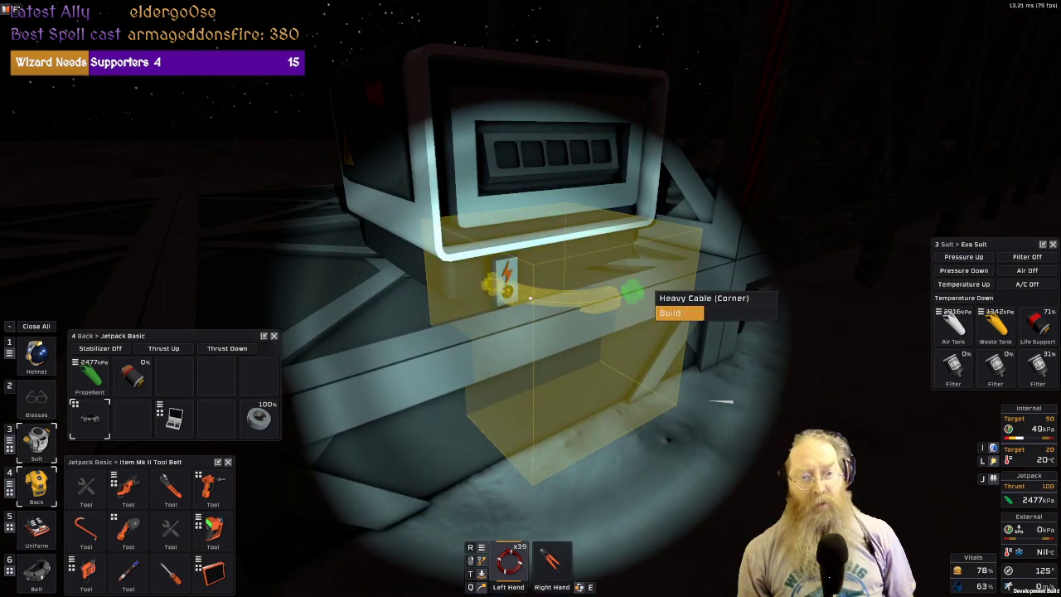
{"action": "left_click", "coordinate": [529, 297]}
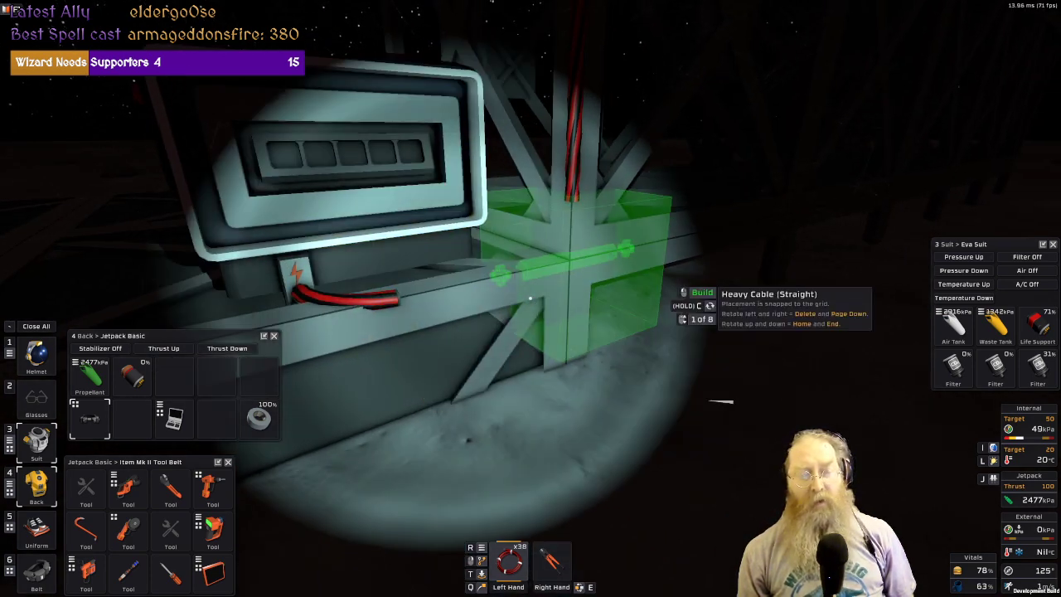
{"action": "scroll", "coordinate": [530, 297], "scroll_direction": "down", "scroll_amount": 1}
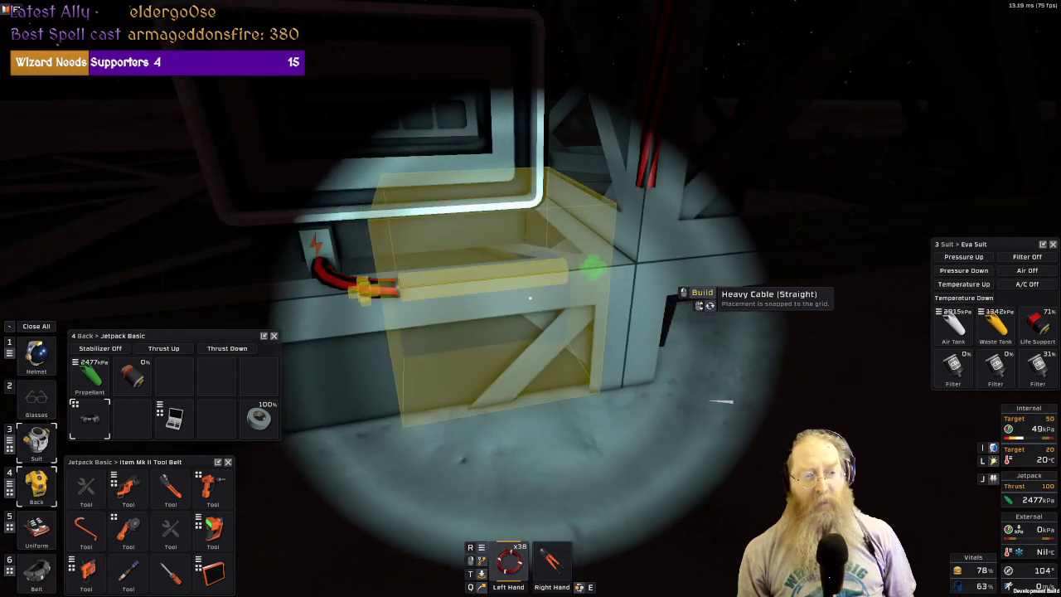
{"action": "scroll", "coordinate": [530, 298], "scroll_direction": "down", "scroll_amount": 1}
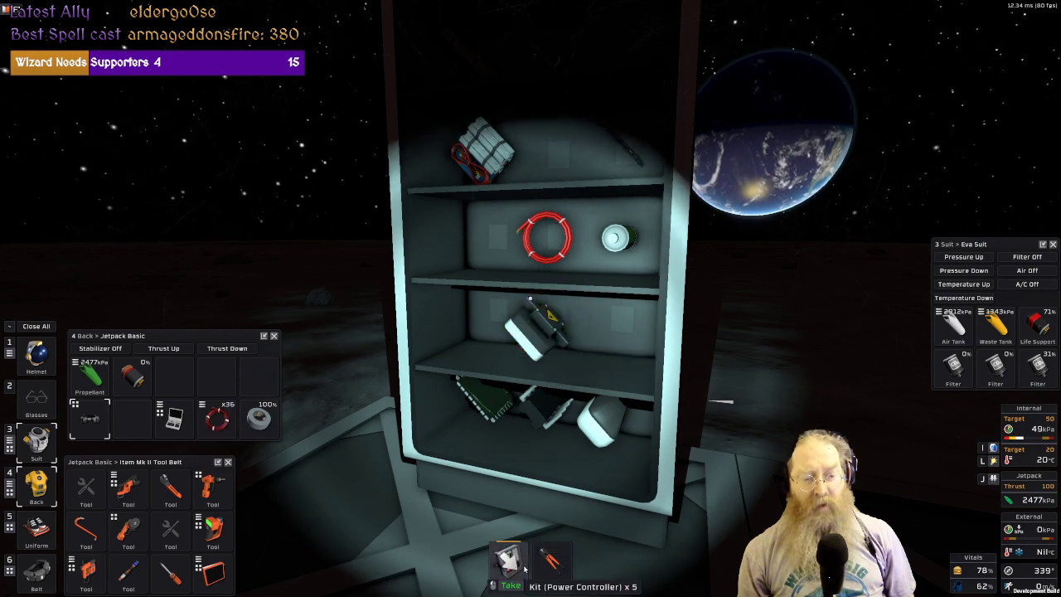
Build the Area Power Control (variant 2 of 2) on the frame beside the battery.
{"action": "left_click", "coordinate": [530, 298]}
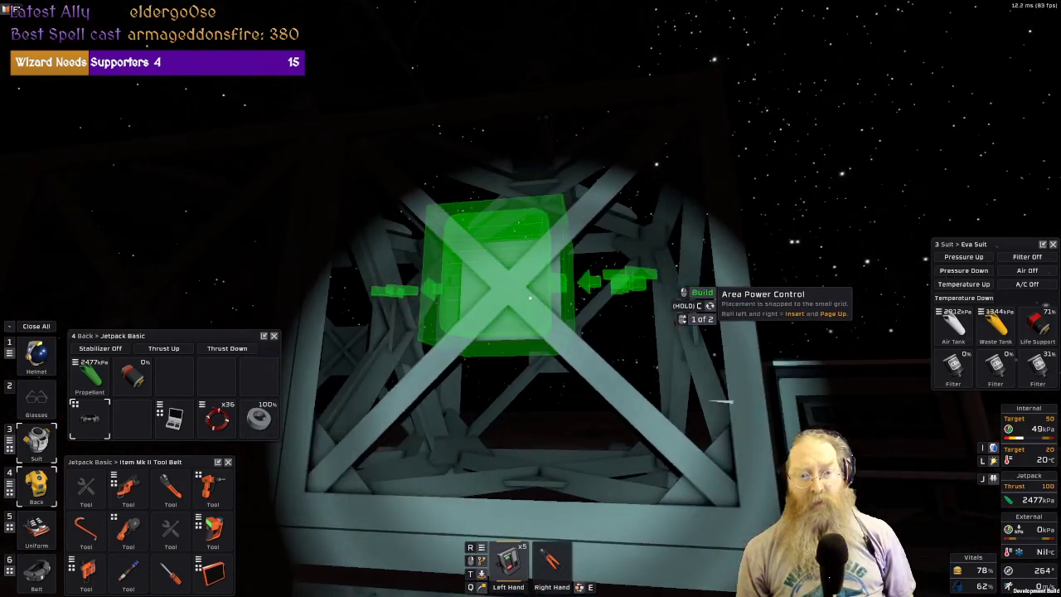
{"action": "scroll", "coordinate": [530, 298], "scroll_direction": "down", "scroll_amount": 1}
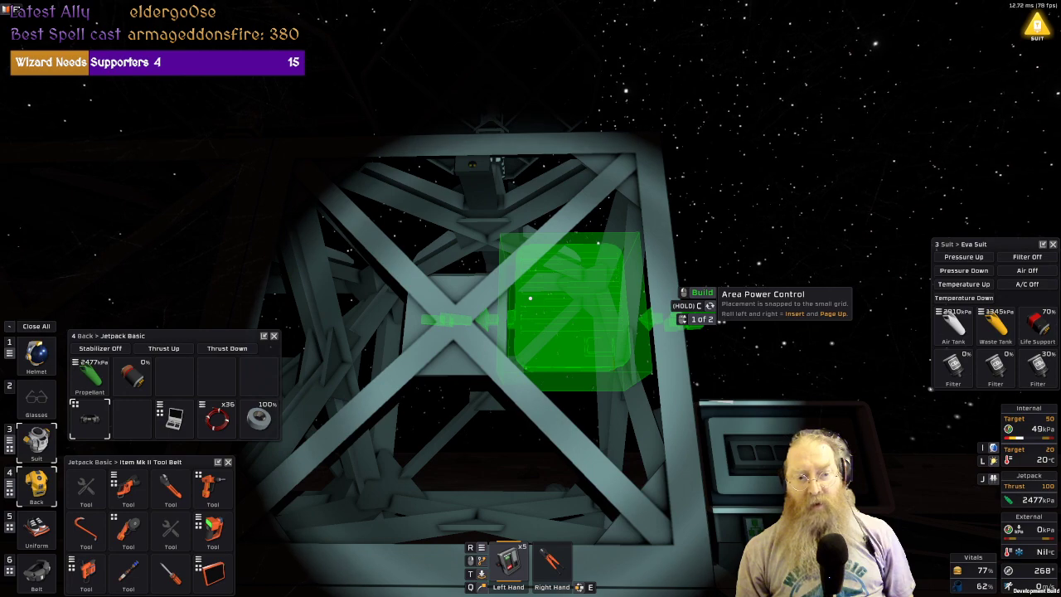
{"action": "left_click", "coordinate": [531, 298]}
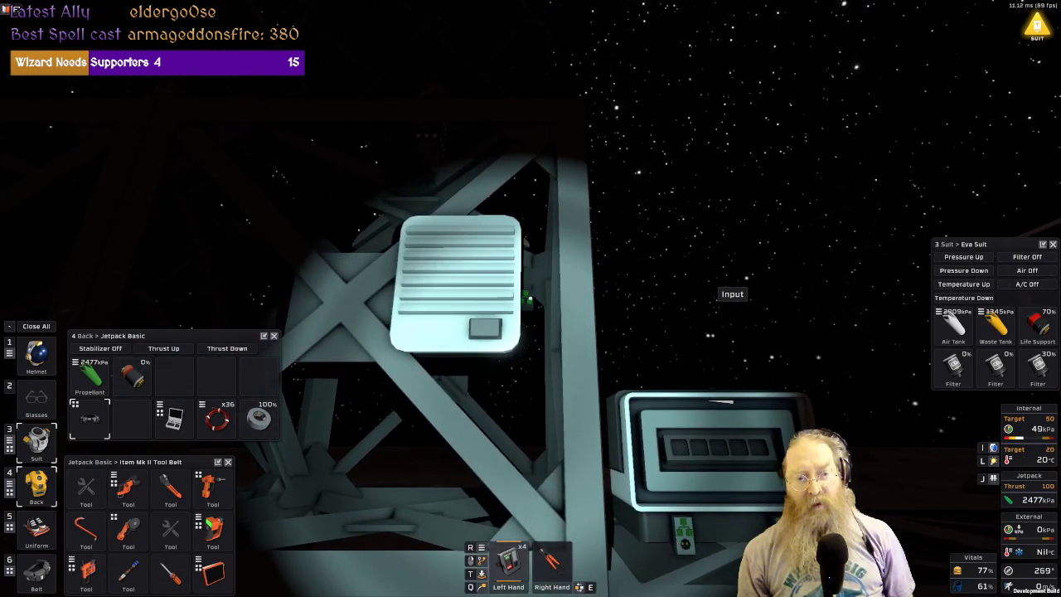
Swap to the crowbar to open the APC cover, then put the cable coil in the left hand.
{"action": "key", "text": "alt"}
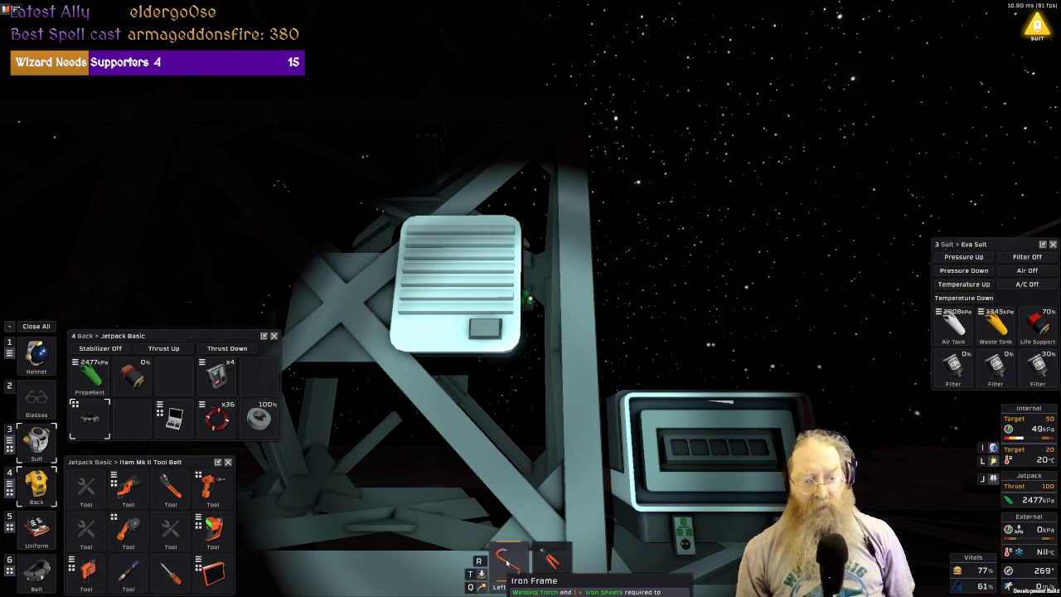
{"action": "key", "text": "alt"}
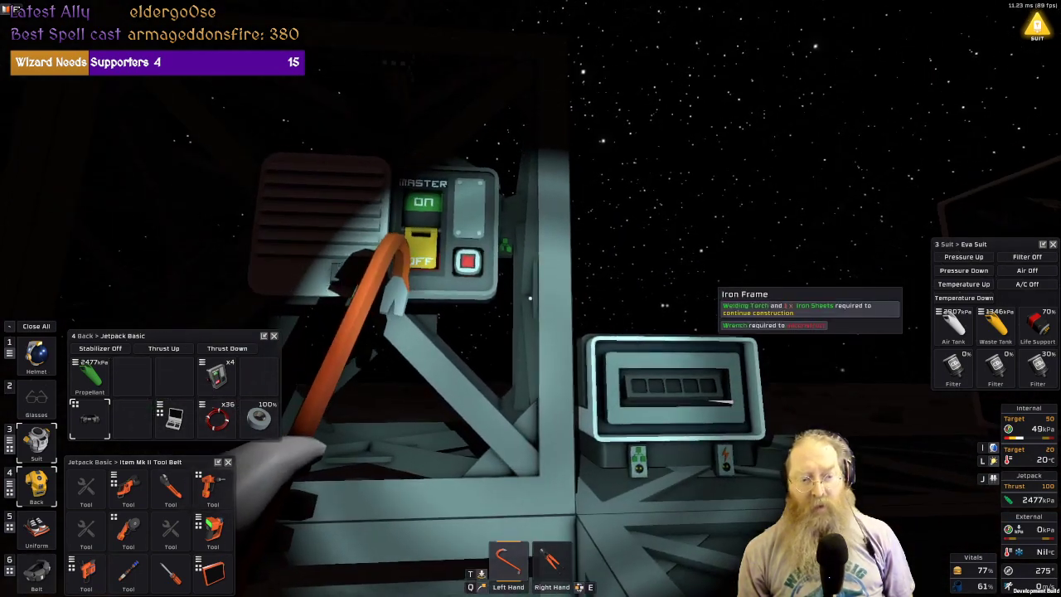
{"action": "key", "text": "alt"}
{"action": "mouse_move", "coordinate": [217, 416]}
{"action": "left_mouse_down"}
{"action": "mouse_move", "coordinate": [529, 556]}
{"action": "mouse_move", "coordinate": [509, 561]}
{"action": "left_mouse_up"}
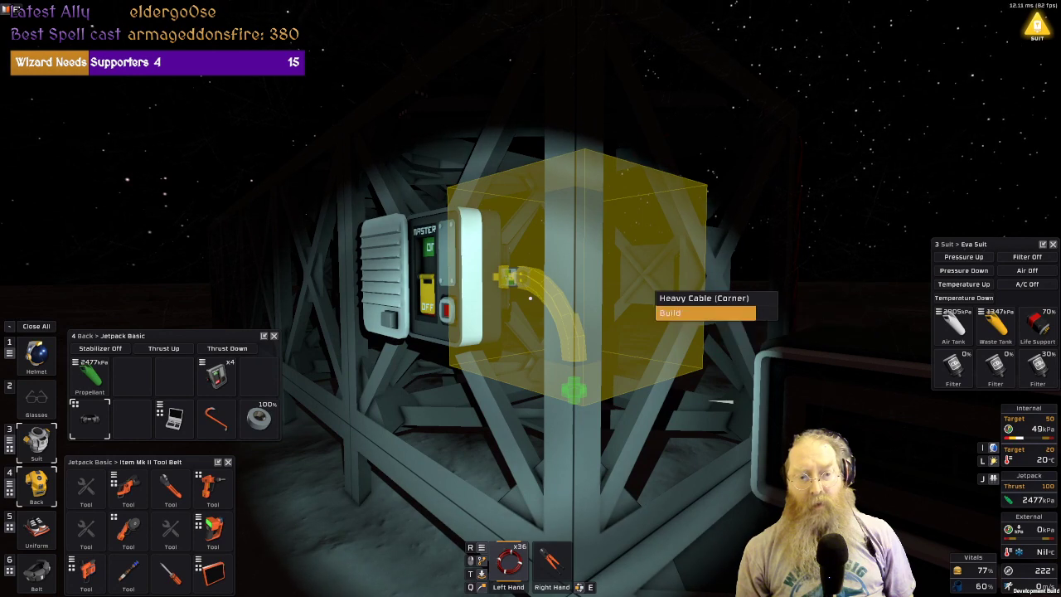
Lay heavy cable corners and straights from the APC across the floor into the battery's power port.
{"action": "left_click", "coordinate": [530, 298]}
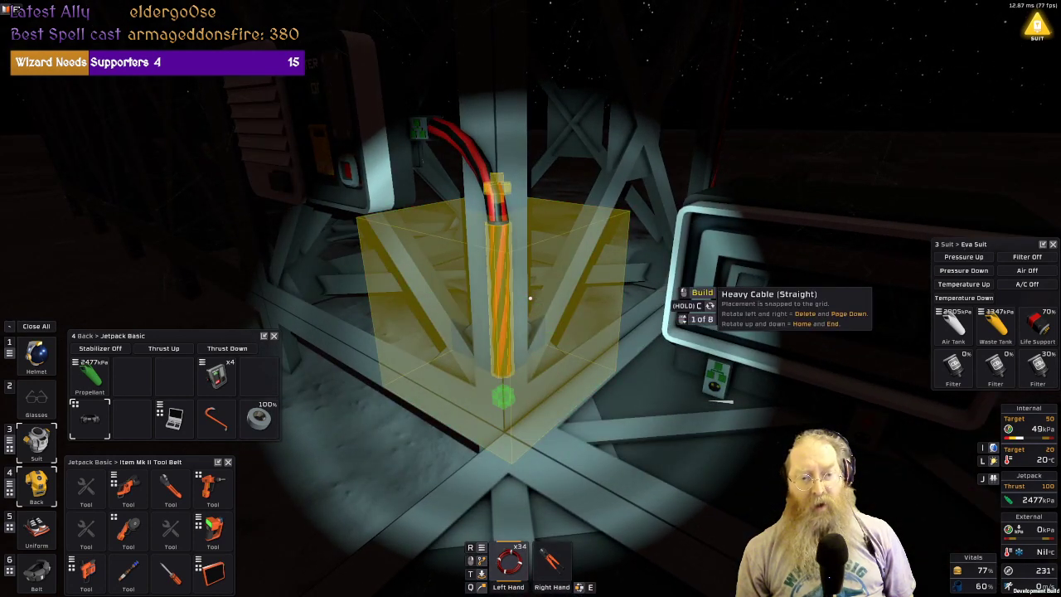
{"action": "scroll", "coordinate": [530, 298], "scroll_direction": "down", "scroll_amount": 1}
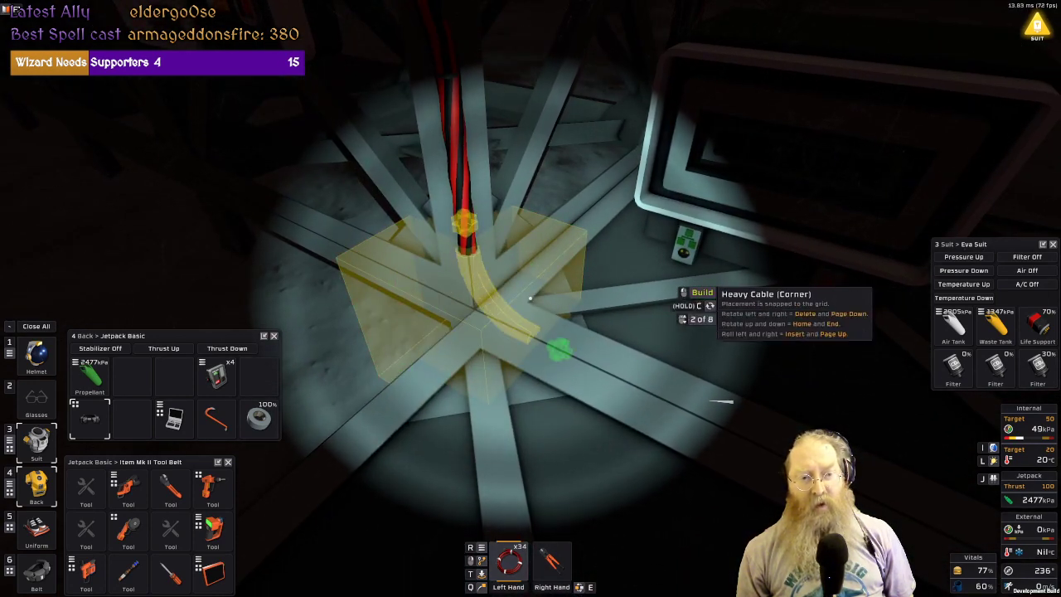
{"action": "left_click", "coordinate": [530, 299]}
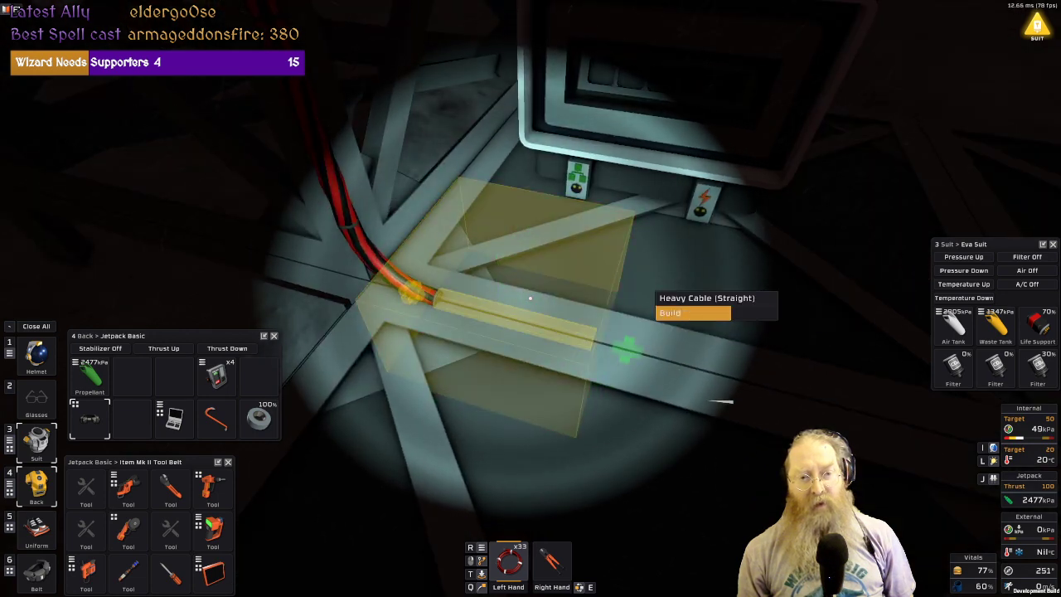
{"action": "left_click", "coordinate": [530, 298]}
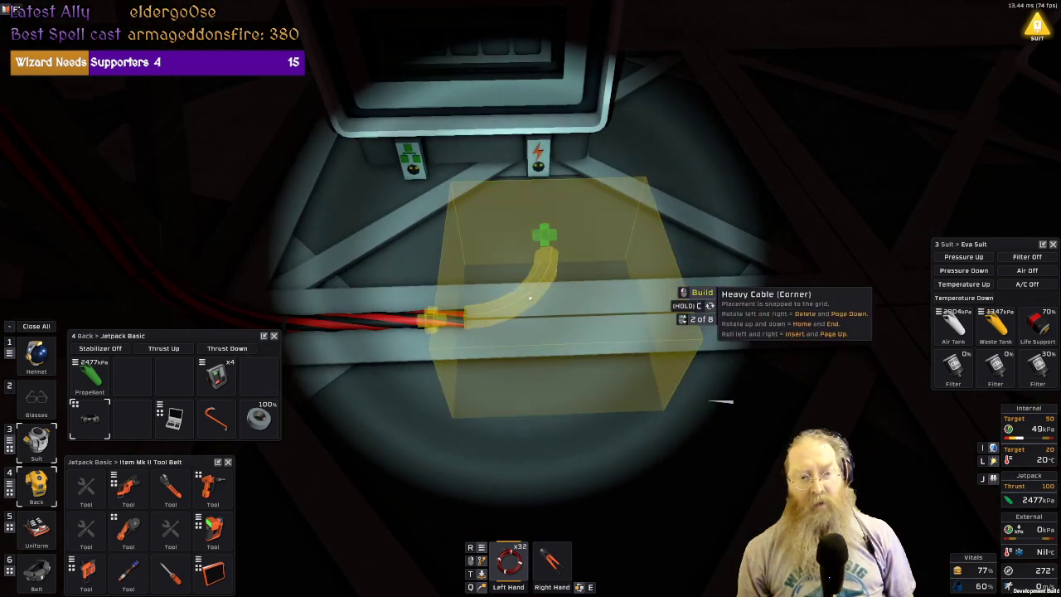
{"action": "left_click", "coordinate": [530, 296]}
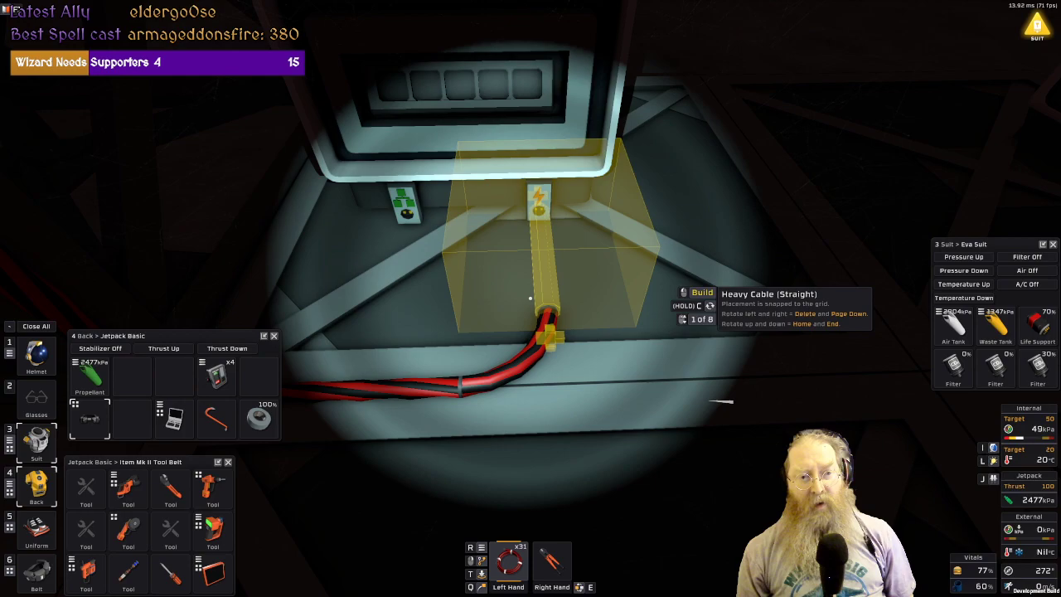
{"action": "left_click", "coordinate": [530, 298]}
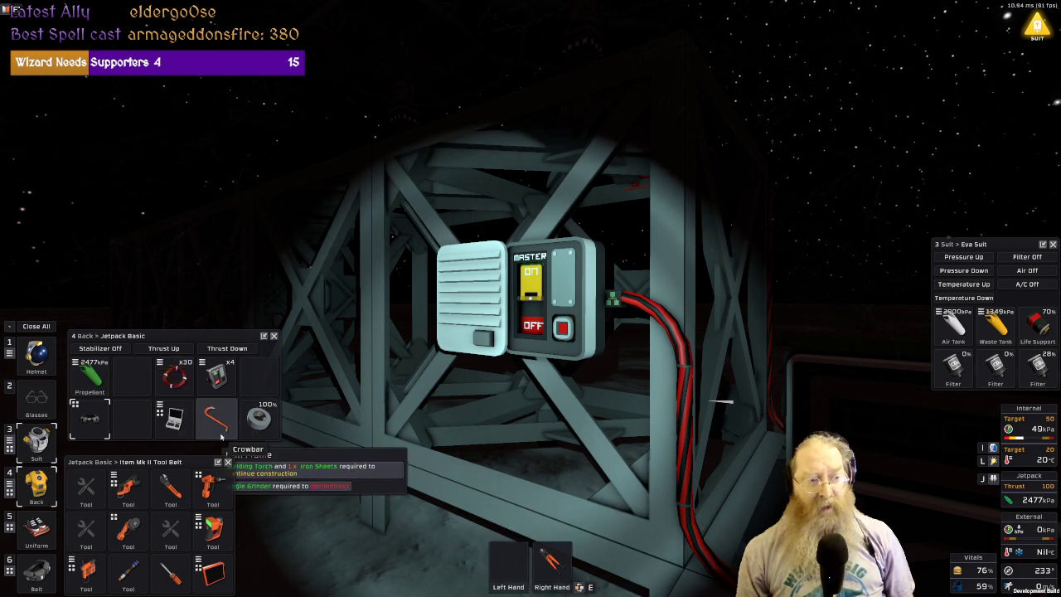
Shut the Area Power Control's cover with the crowbar and stow the crowbar in the jetpack.
{"action": "left_click", "coordinate": [524, 564]}
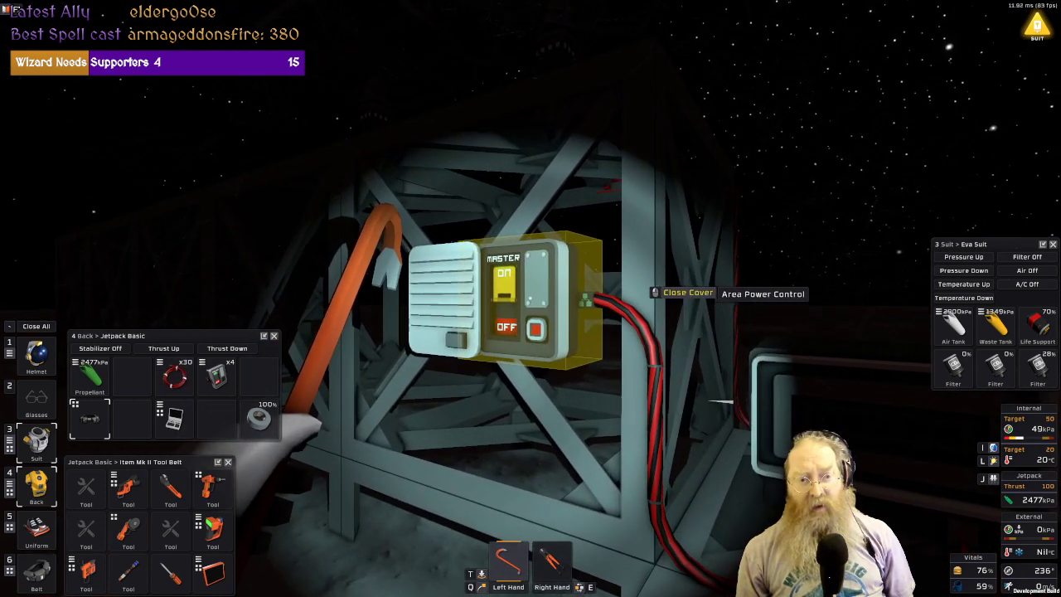
{"action": "left_click", "coordinate": [531, 298]}
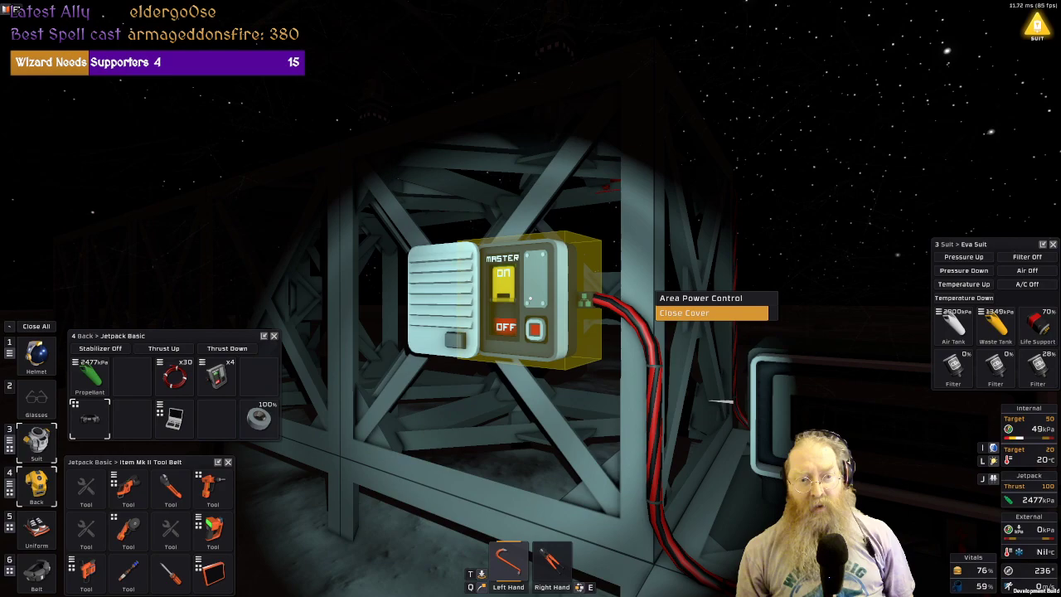
{"action": "left_click", "coordinate": [530, 299]}
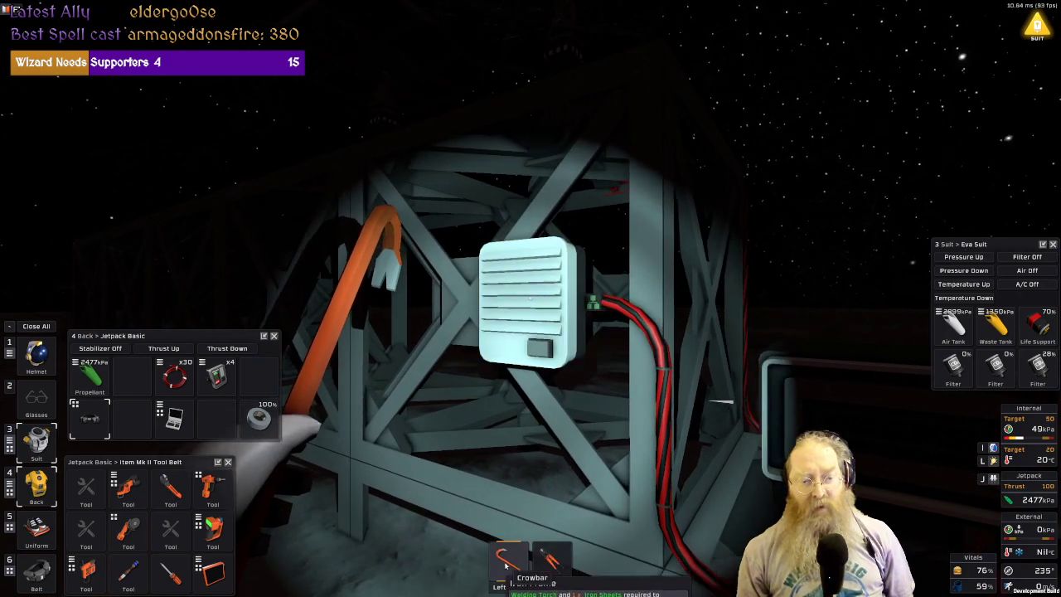
{"action": "left_click", "coordinate": [214, 415]}
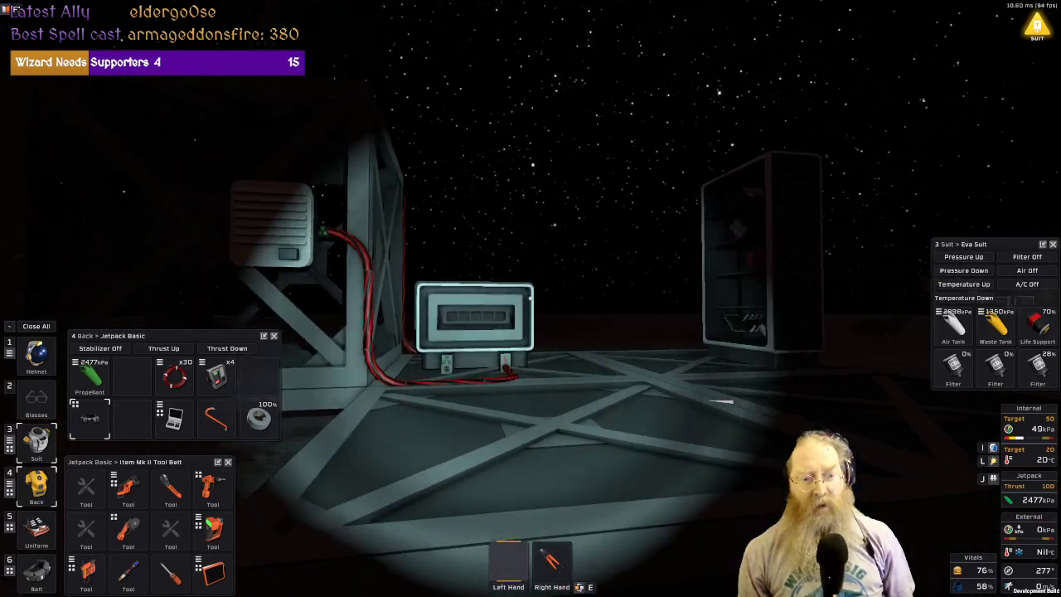
Place a Solar Panel (Dual) kit on the iron frame and add glass sheets to finish constructing it.
{"action": "key", "text": "w"}
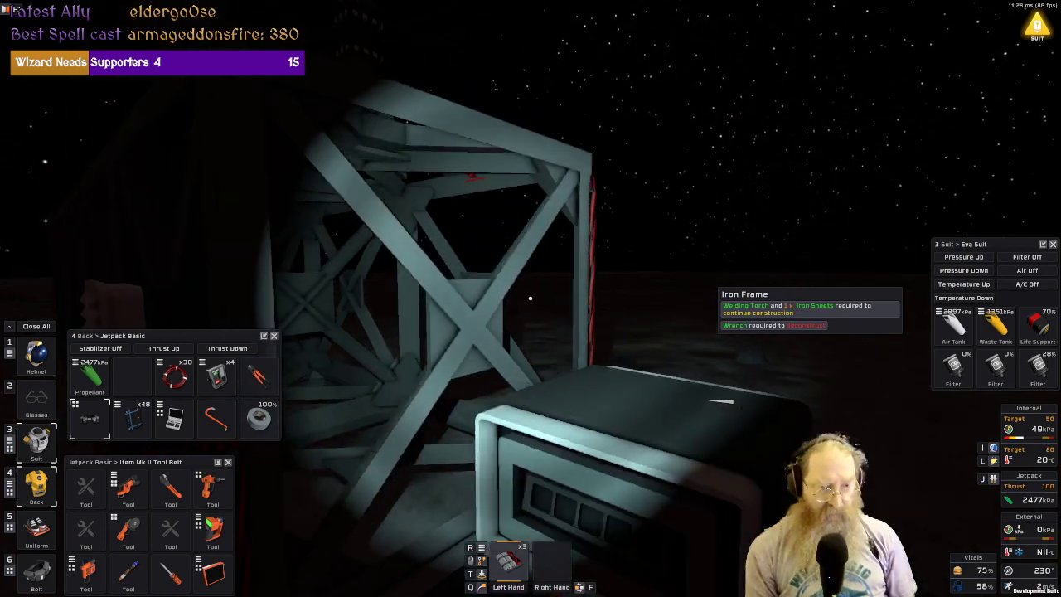
{"action": "key", "text": "f"}
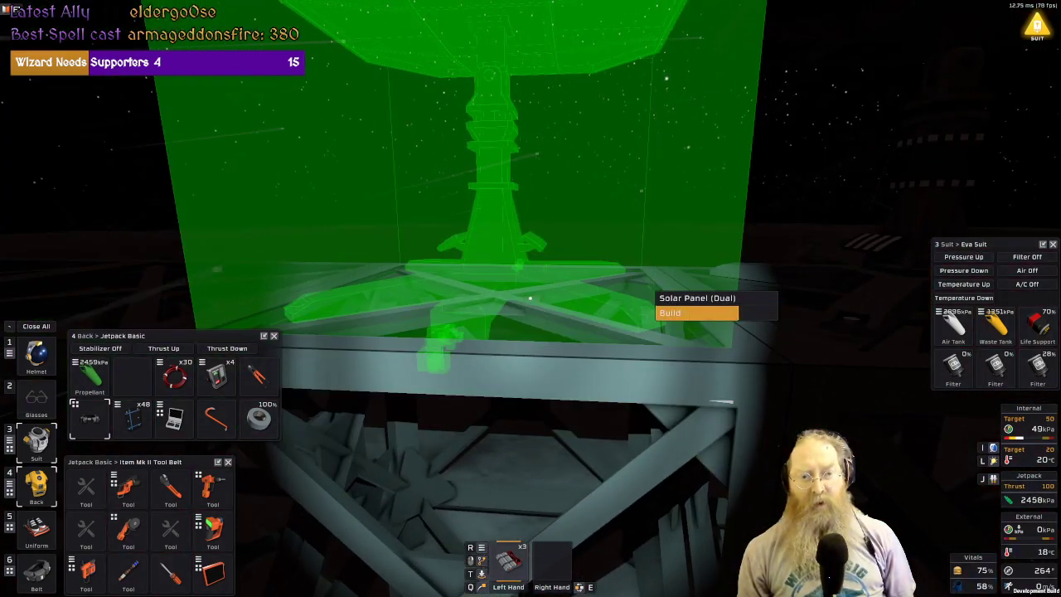
{"action": "left_click", "coordinate": [531, 298]}
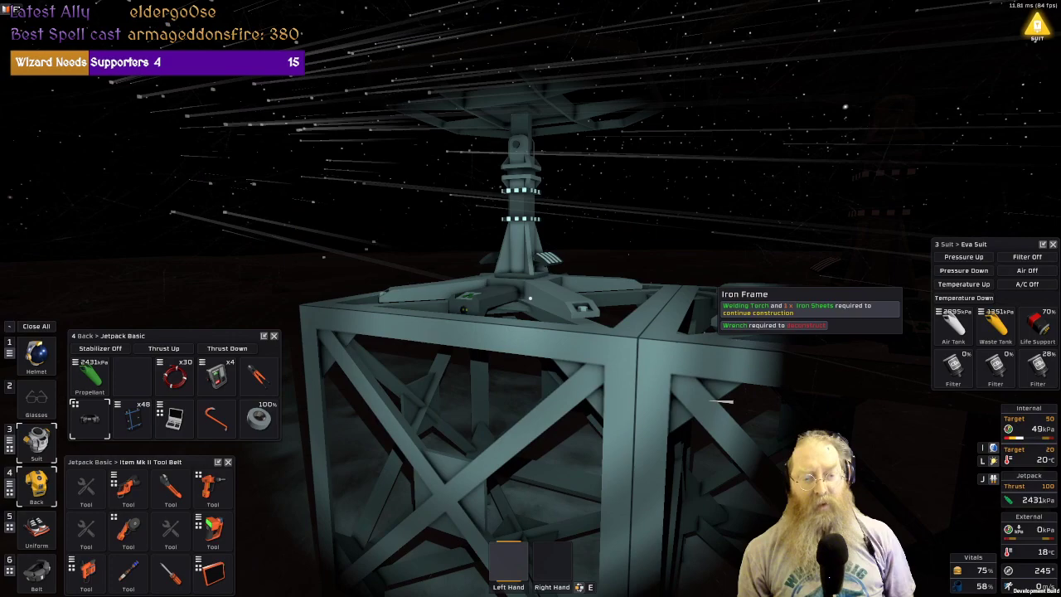
{"action": "key", "text": "space"}
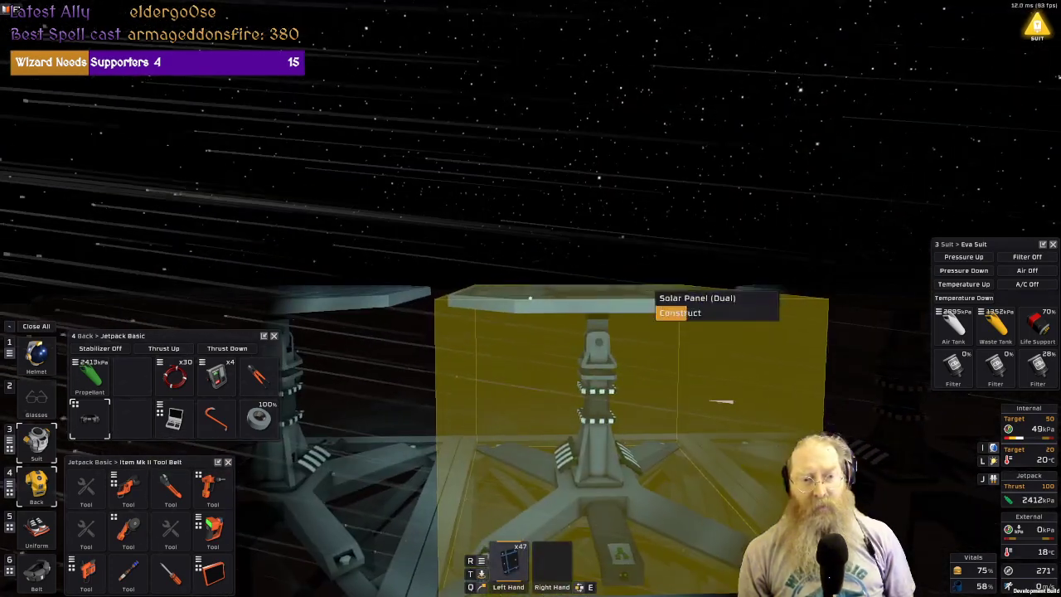
{"action": "left_click", "coordinate": [530, 297]}
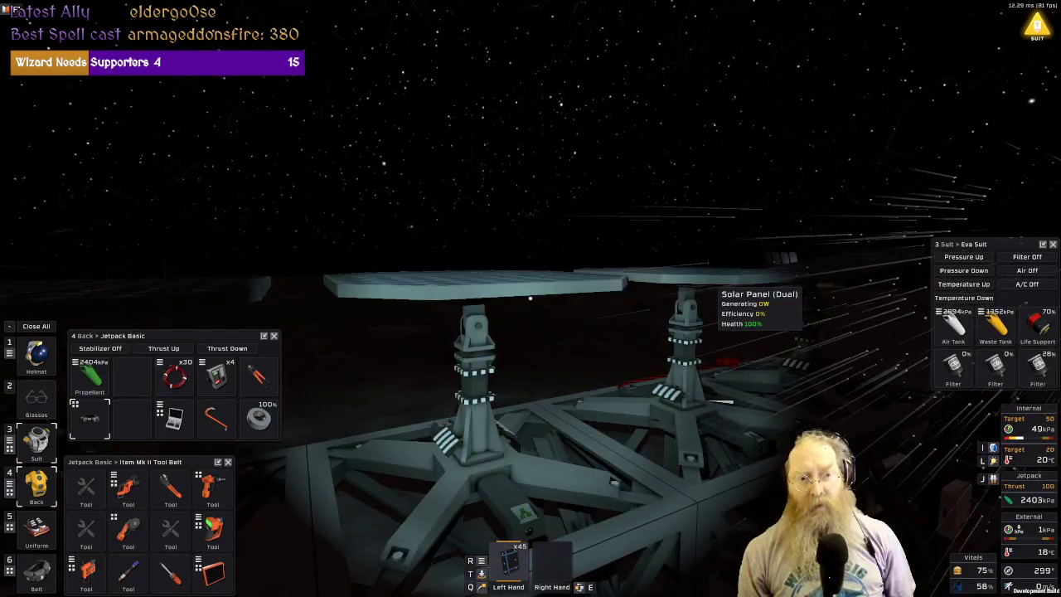
Stow the glass sheets, take the heavy cable coil in hand, and fly along the row to the nearer frame.
{"action": "key", "text": "w"}
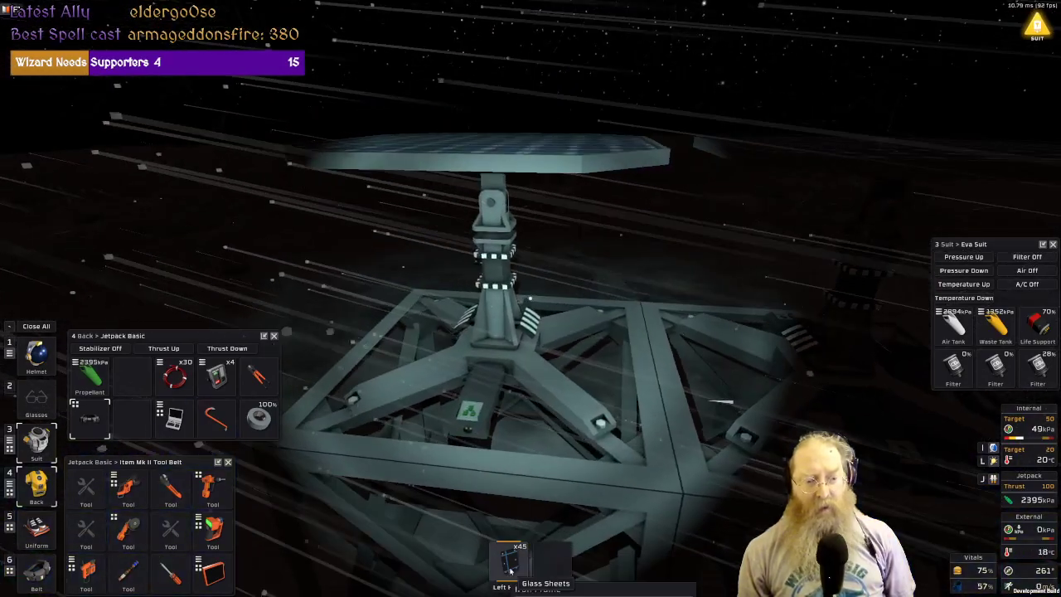
{"action": "left_click", "coordinate": [133, 414]}
{"action": "left_click", "coordinate": [174, 373]}
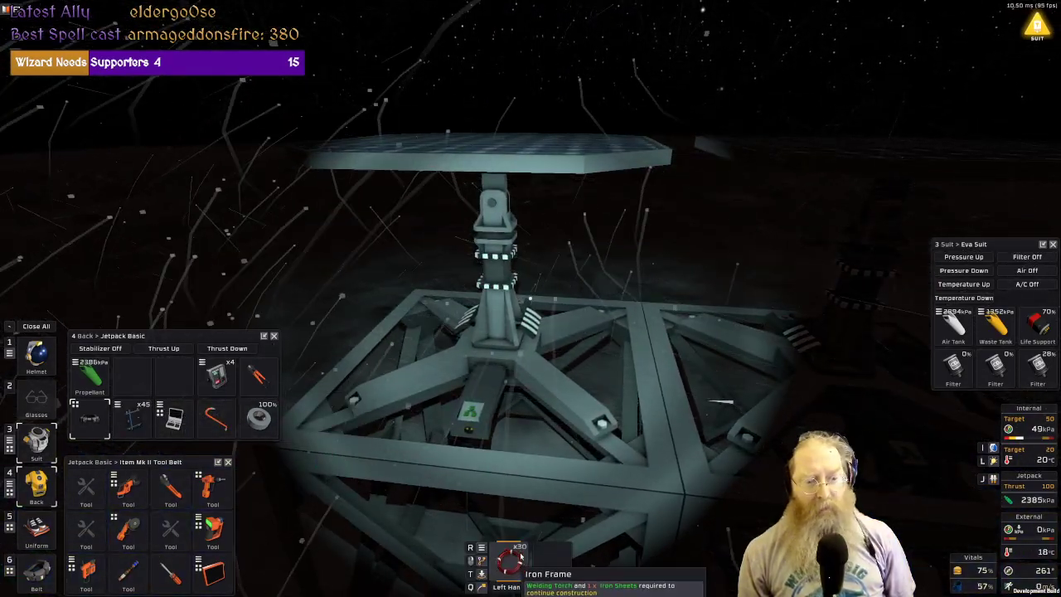
{"action": "key", "text": "w"}
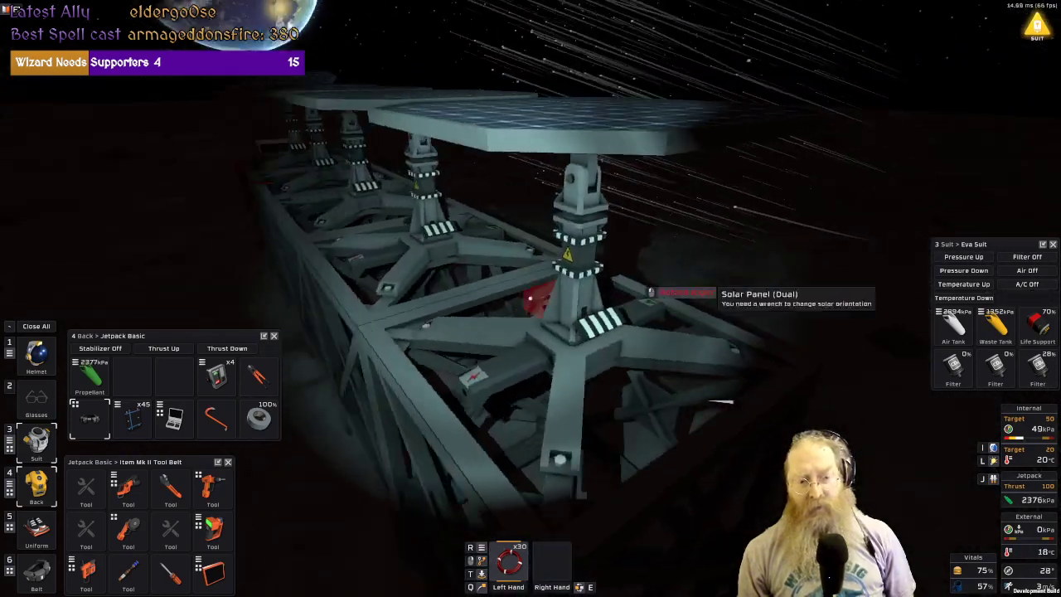
{"action": "key", "text": "w"}
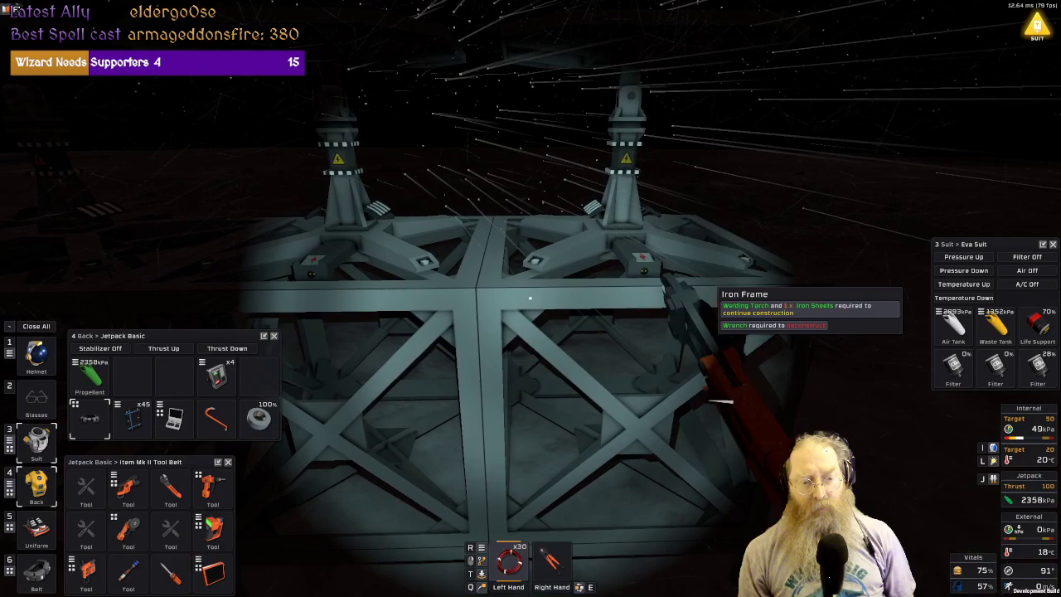
Place a heavy cable corner on the frame top and begin laying straight segments along it.
{"action": "key", "text": "f"}
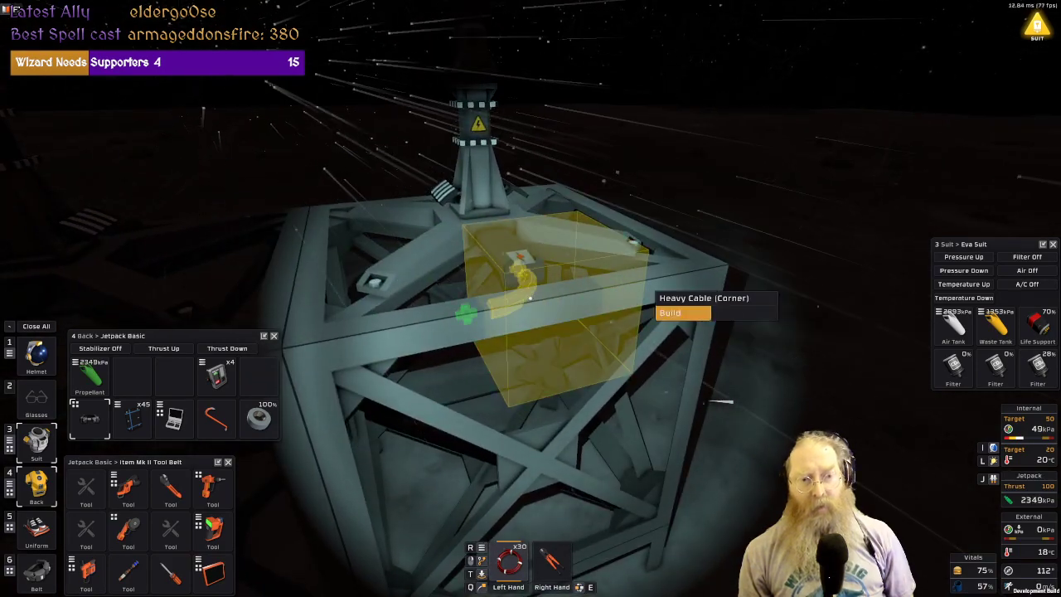
{"action": "key", "text": "s"}
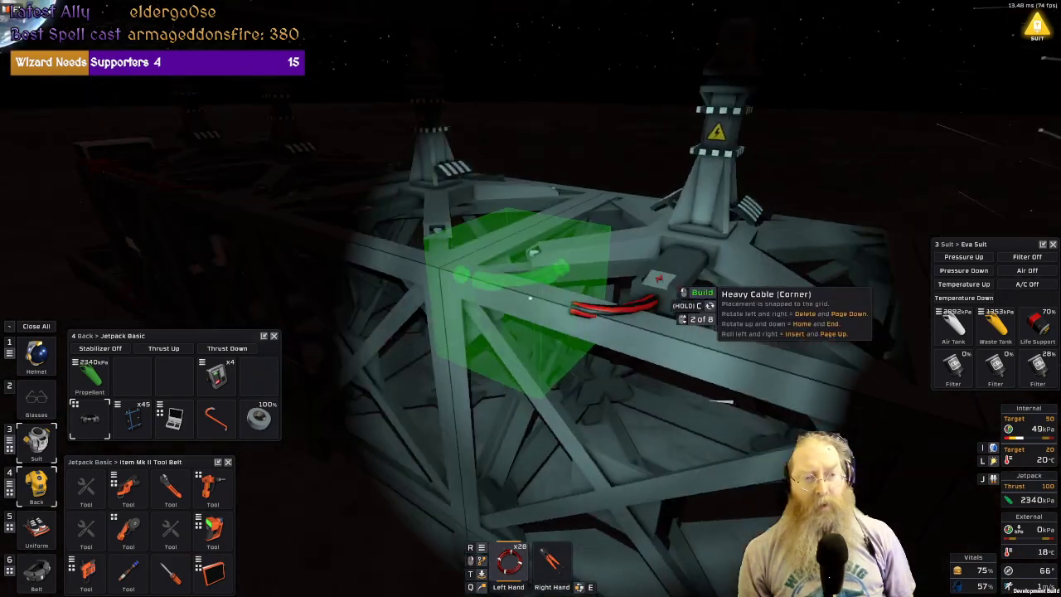
{"action": "left_click", "coordinate": [530, 299]}
{"action": "scroll", "coordinate": [531, 299], "scroll_direction": "up", "scroll_amount": 1}
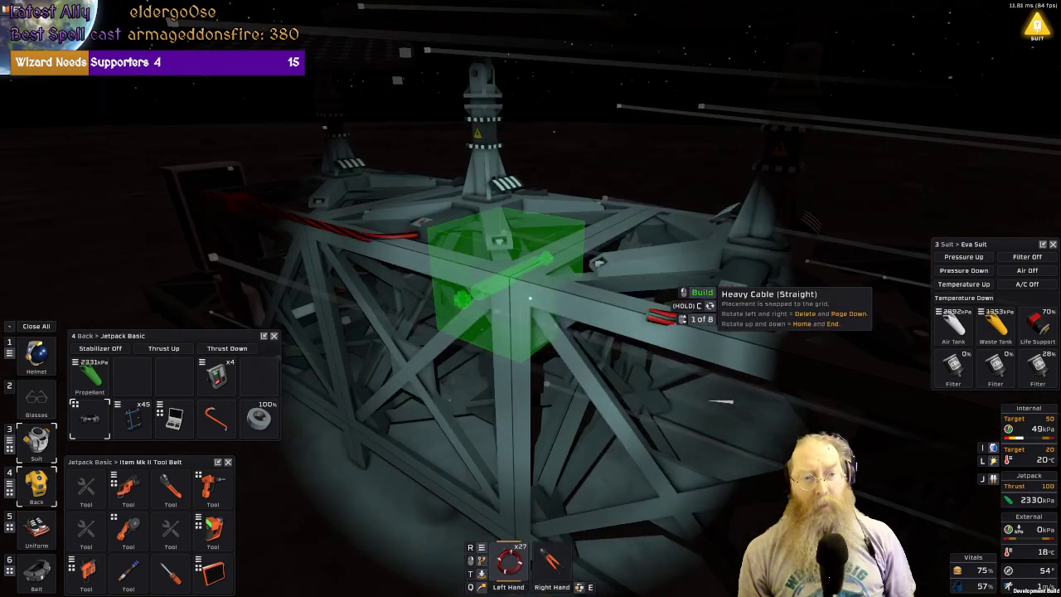
{"action": "key", "text": "s"}
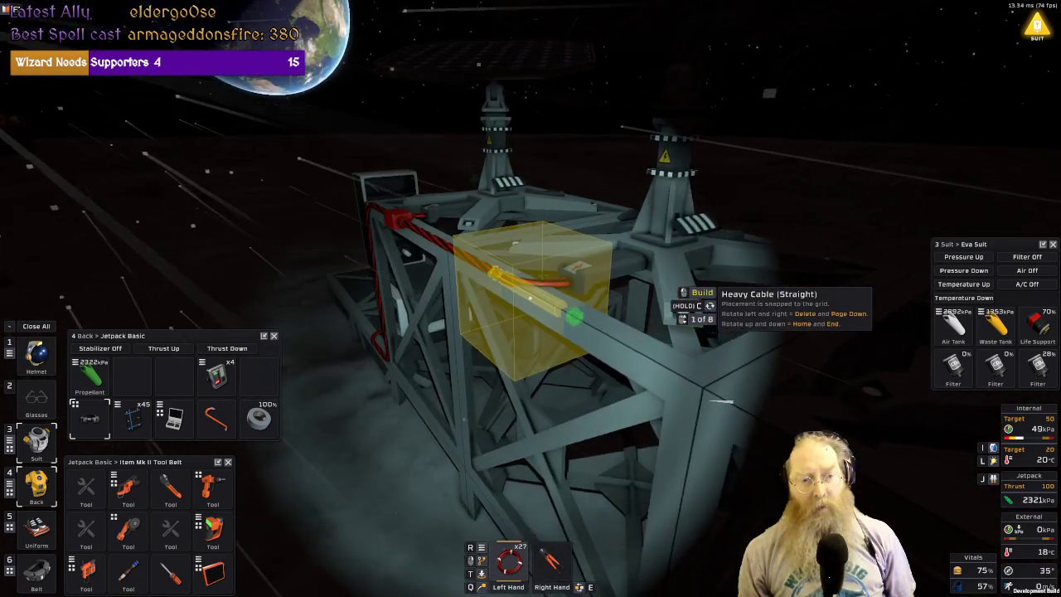
{"action": "left_click", "coordinate": [531, 298]}
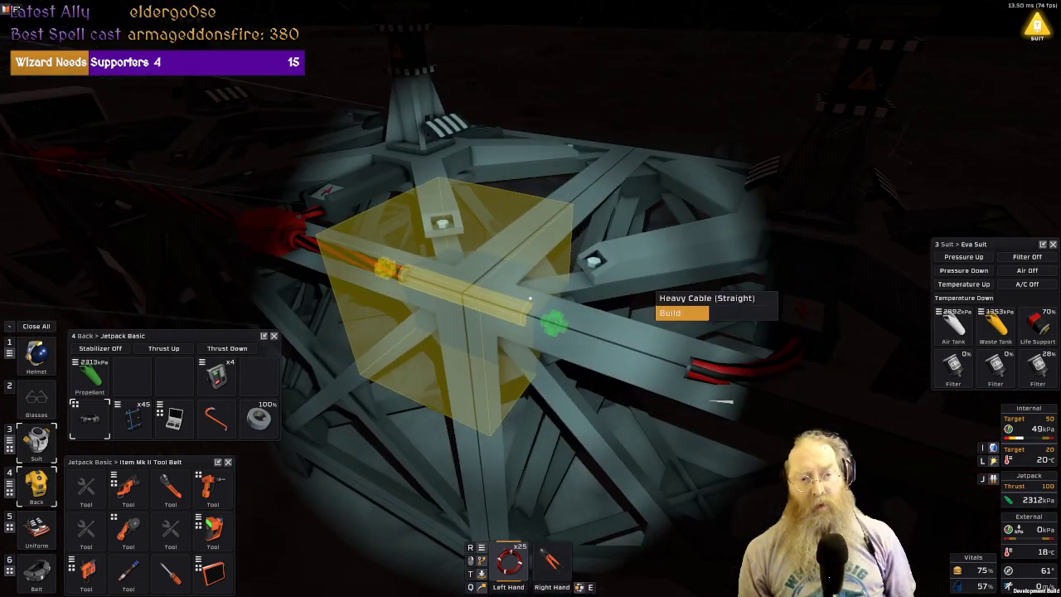
{"action": "left_click", "coordinate": [531, 299]}
Continue the heavy cable run into the new panel base and on toward the next panel.
{"action": "left_click", "coordinate": [531, 298]}
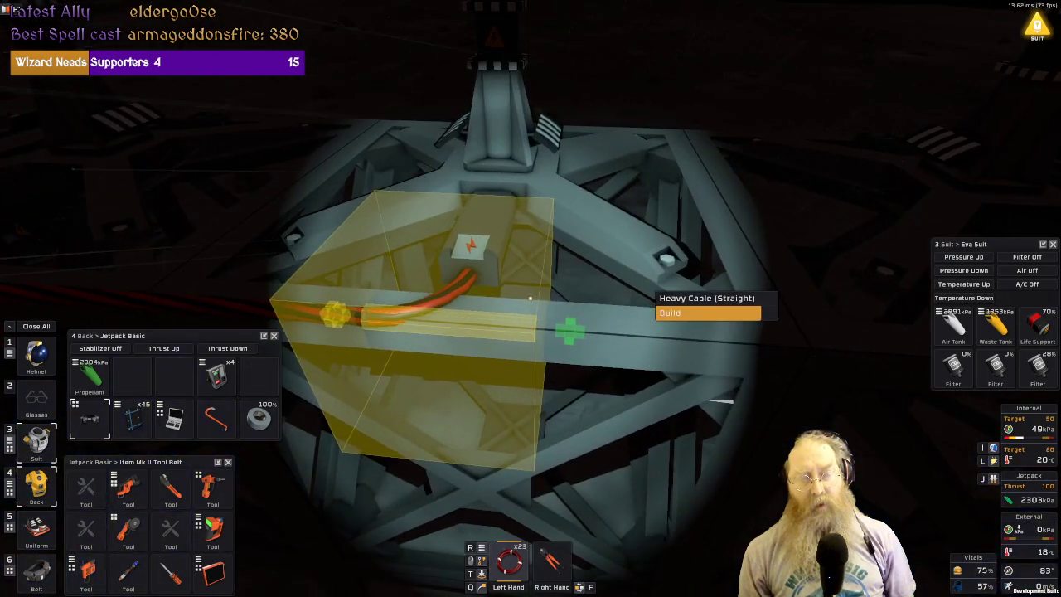
{"action": "left_click", "coordinate": [530, 298]}
{"action": "left_click", "coordinate": [530, 298]}
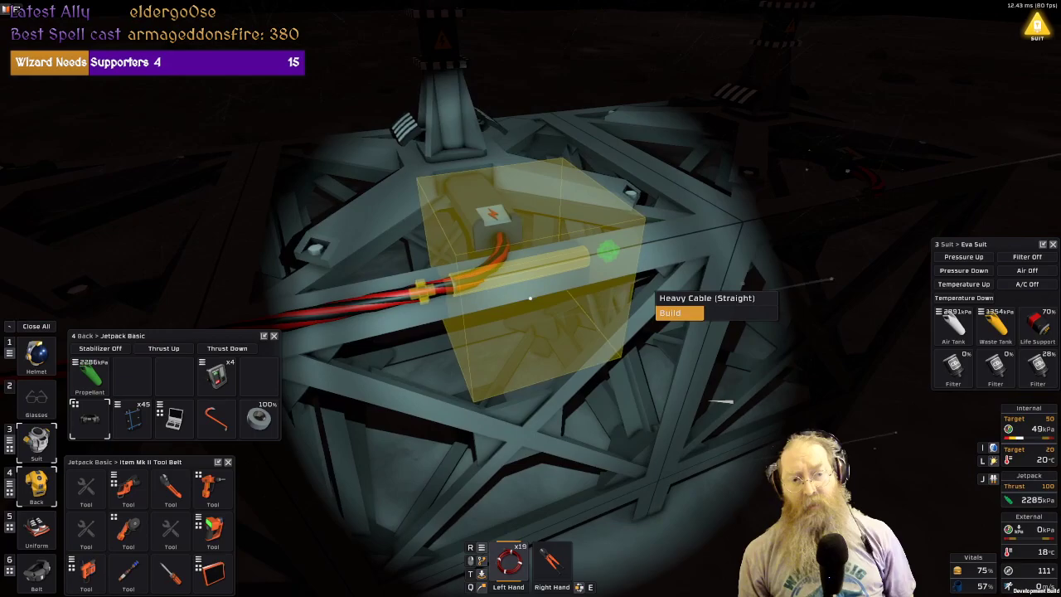
{"action": "left_click", "coordinate": [530, 299]}
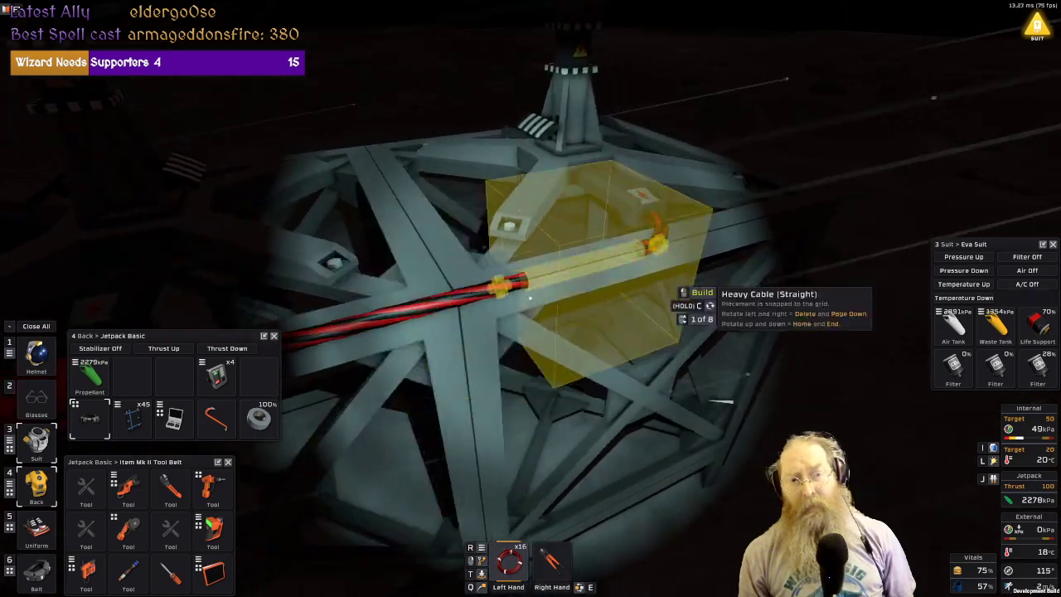
{"action": "left_click", "coordinate": [531, 298]}
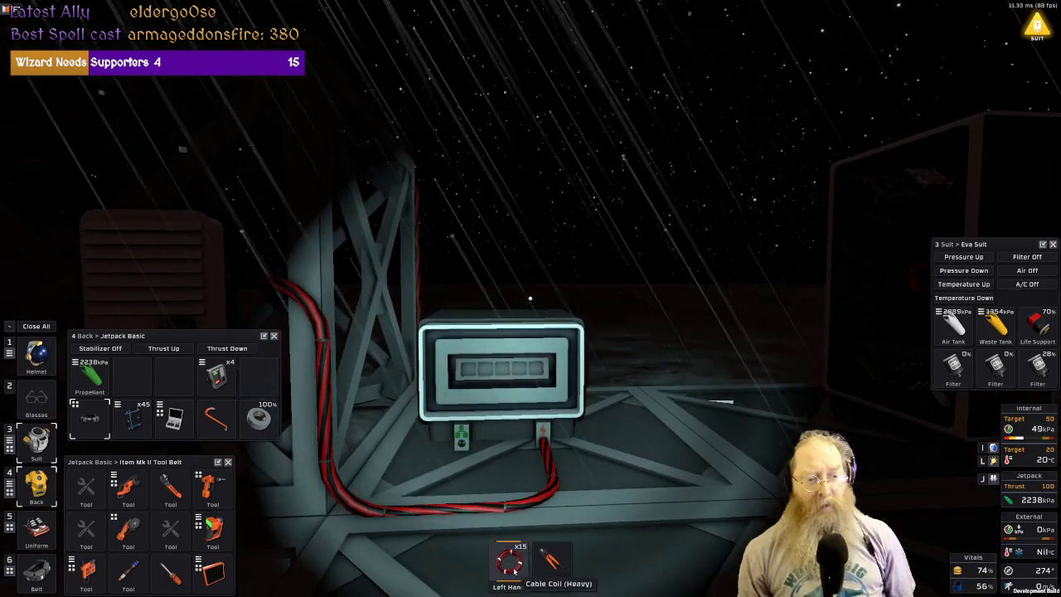
Place two heavy cable pieces through the frame reaching the wall-mounted power controller.
{"action": "key", "text": "q"}
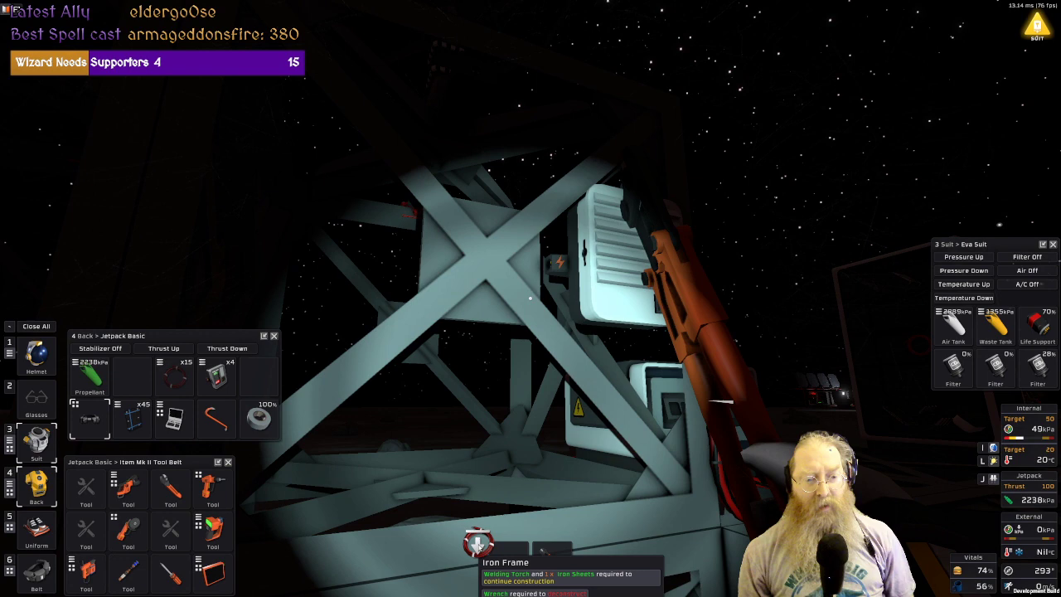
{"action": "key", "text": "alt"}
{"action": "left_click", "coordinate": [530, 296]}
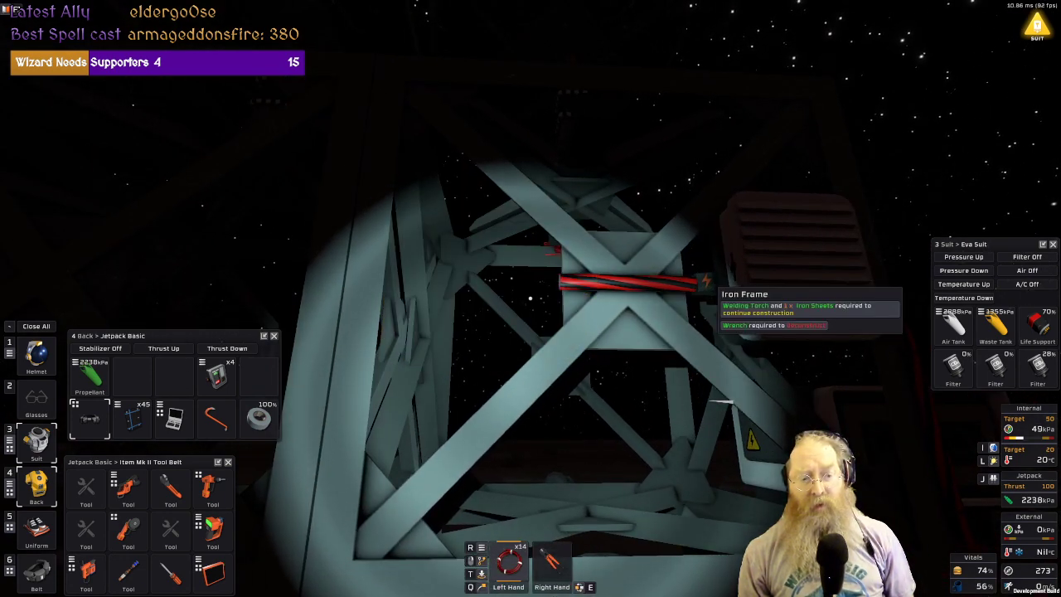
{"action": "left_click", "coordinate": [531, 297]}
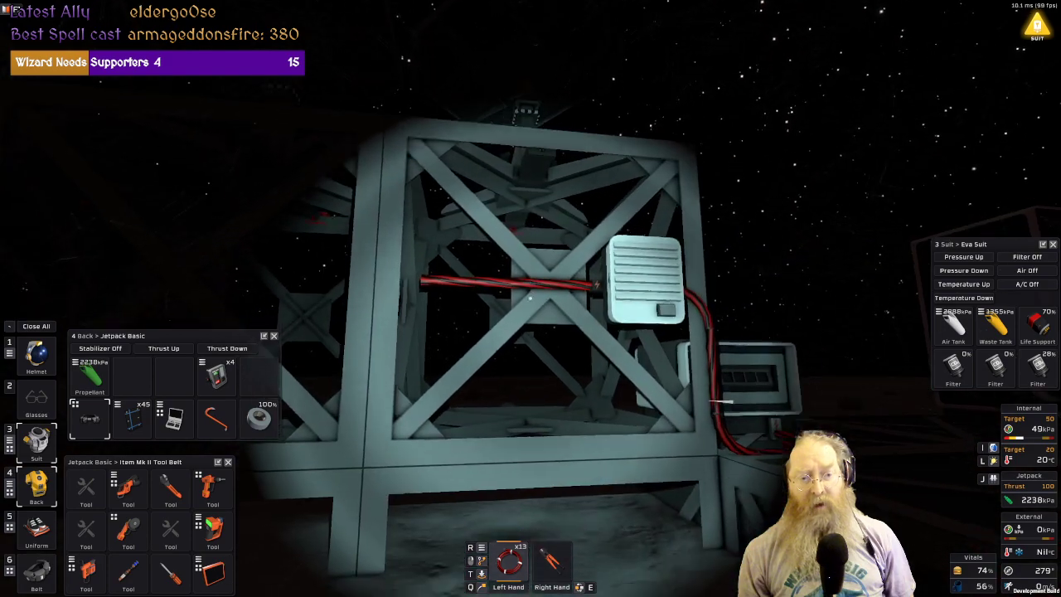
{"action": "key", "text": "f"}
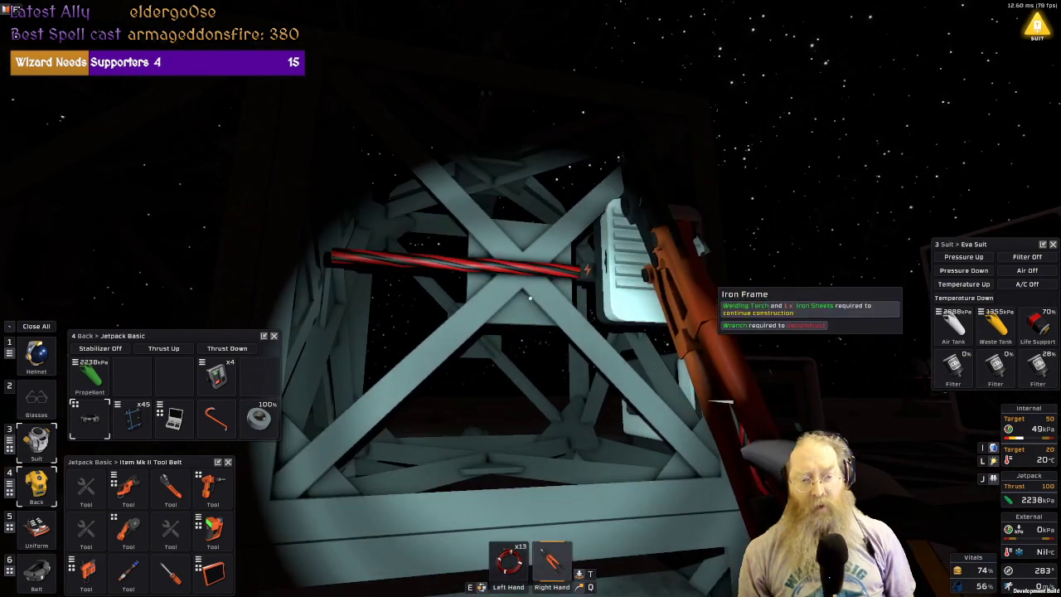
{"action": "key", "text": "f"}
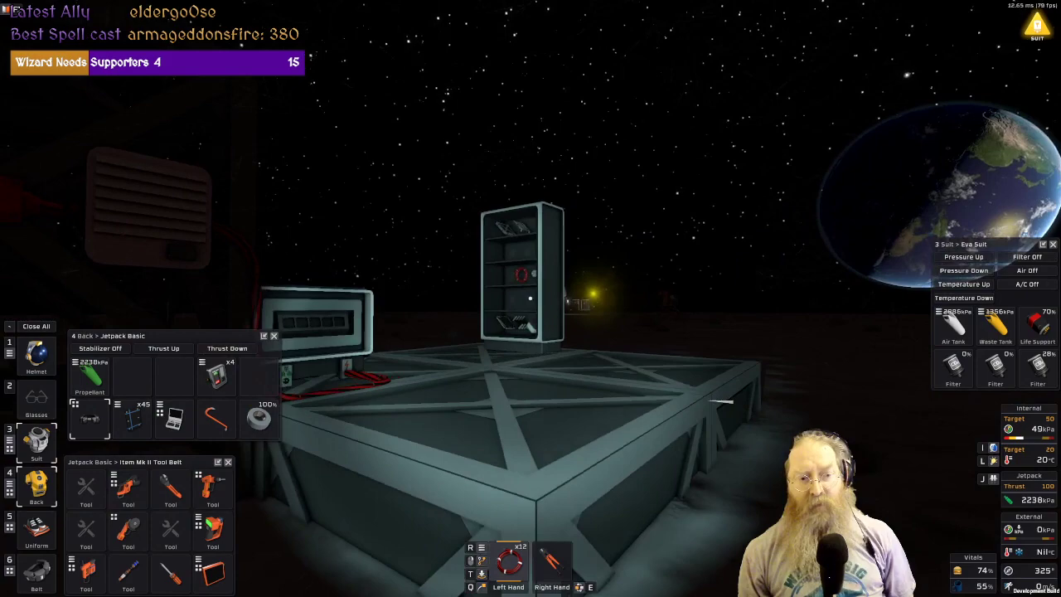
Walk to the locker and take the IC housing kit in hand to position it on the frame.
{"action": "key", "text": "w"}
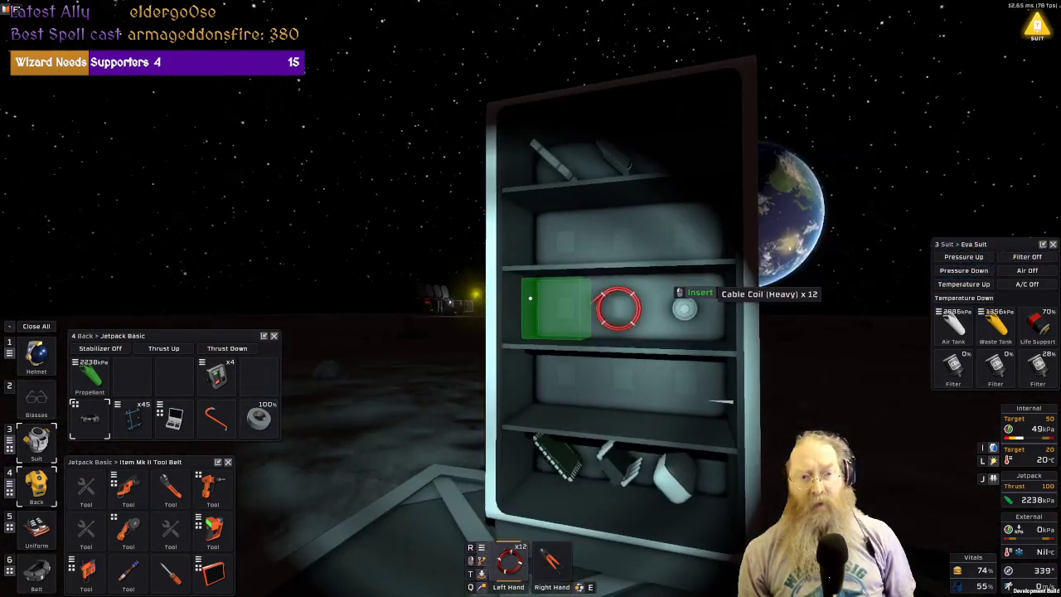
{"action": "key", "text": "alt"}
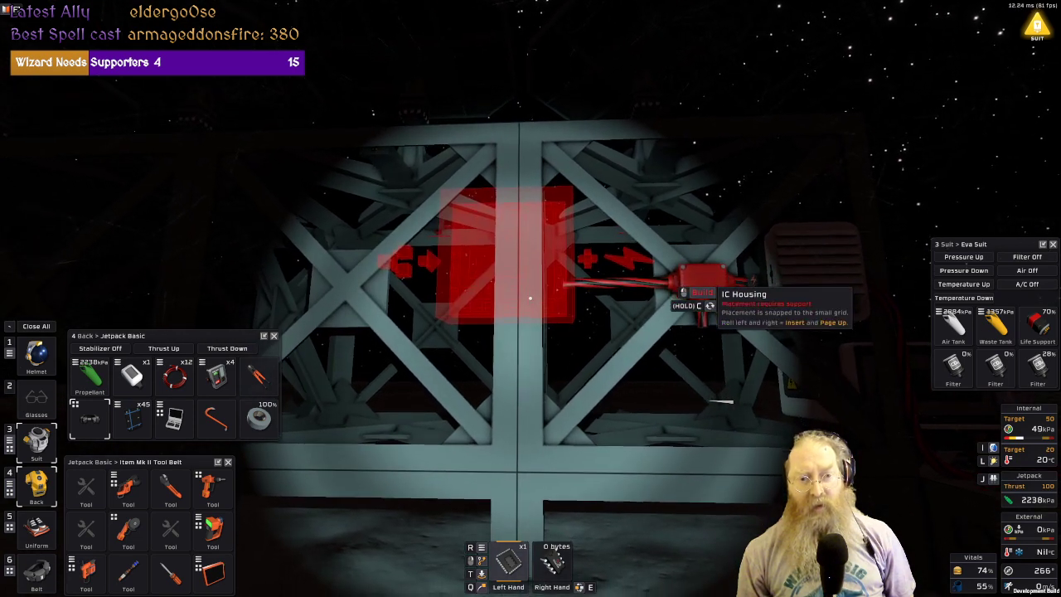
Mount the IC housing on the frame beside the cable junction and move up to it.
{"action": "key", "text": "w"}
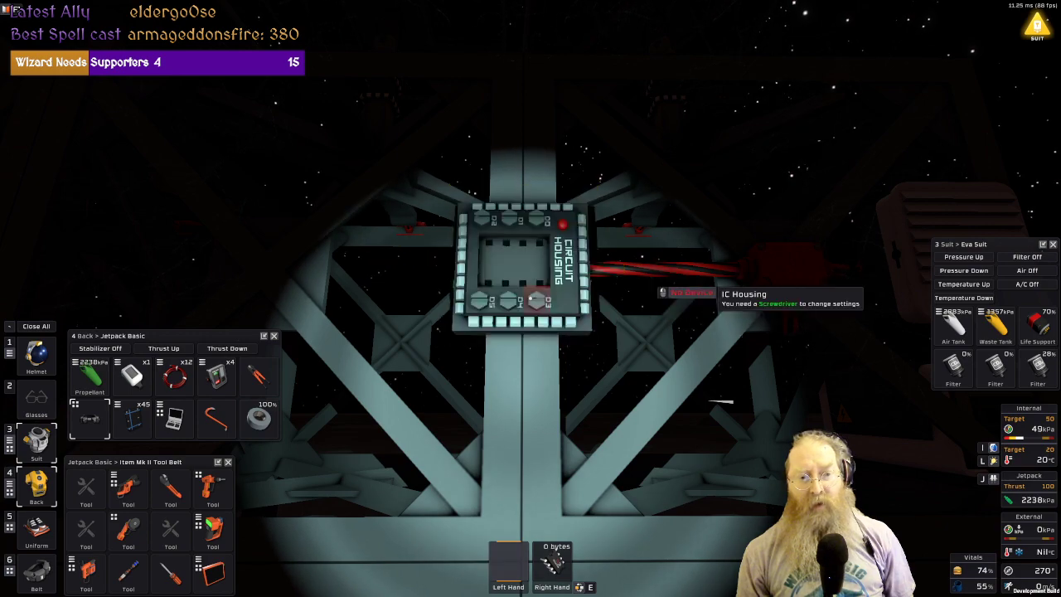
{"action": "key", "text": "s"}
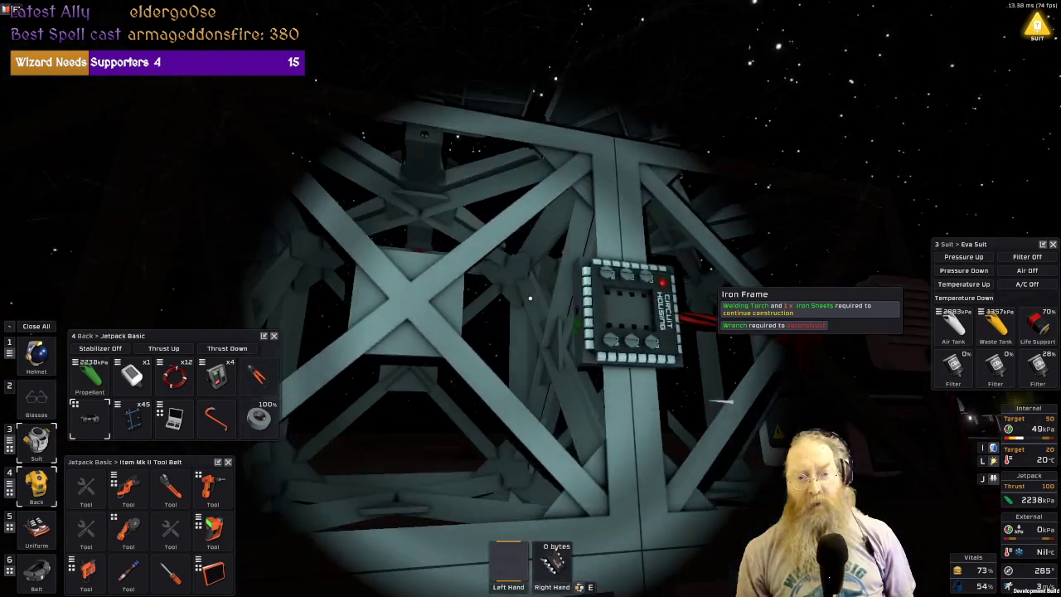
{"action": "key", "text": "w"}
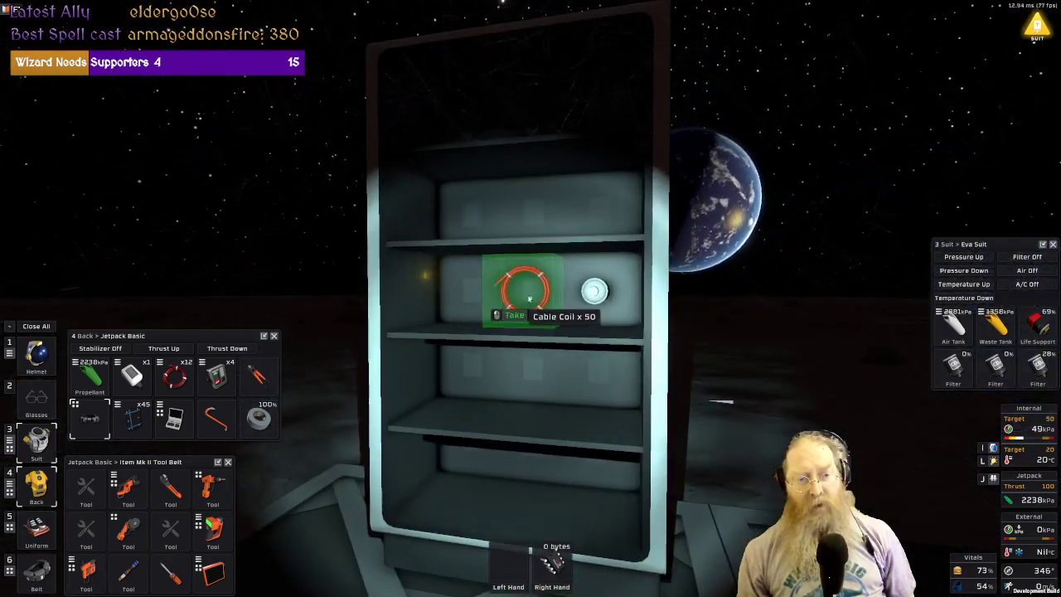
Take the cable coil and run cable from the IC housing up the truss with corners onto the frame top.
{"action": "left_click", "coordinate": [530, 297]}
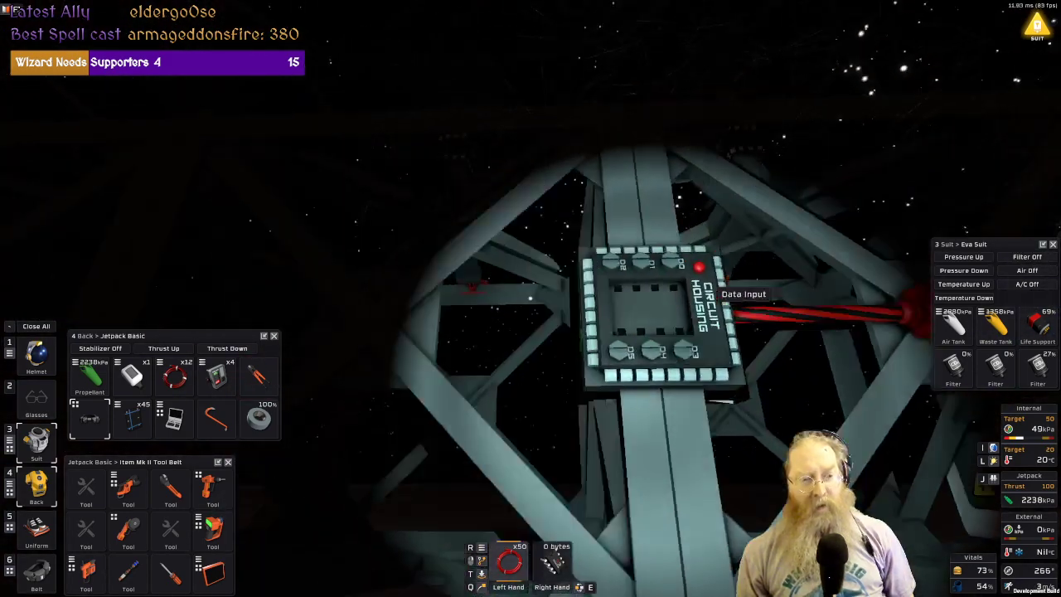
{"action": "key", "text": "f"}
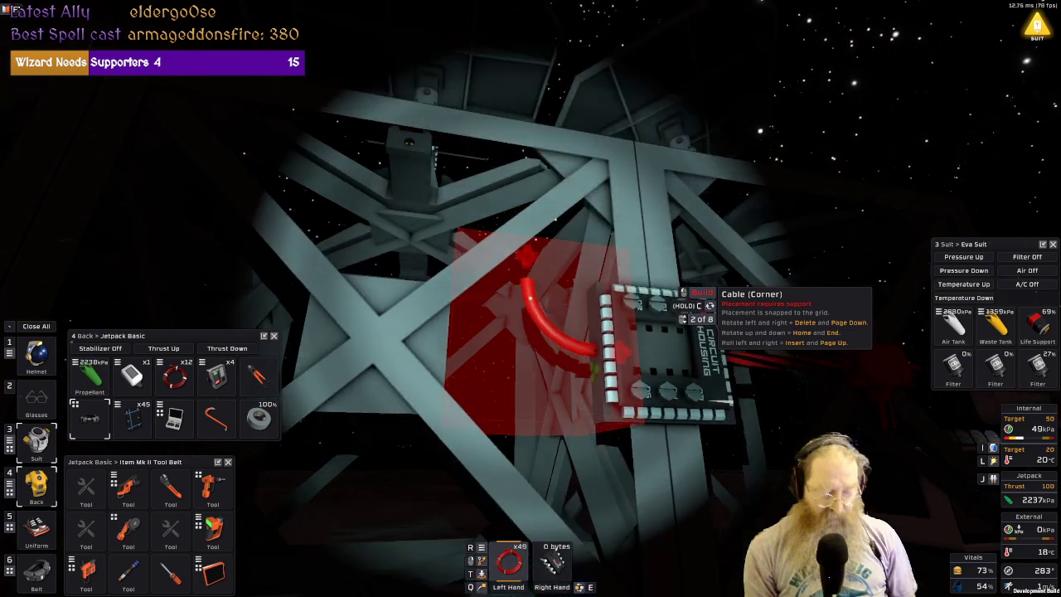
{"action": "right_click", "coordinate": [530, 296]}
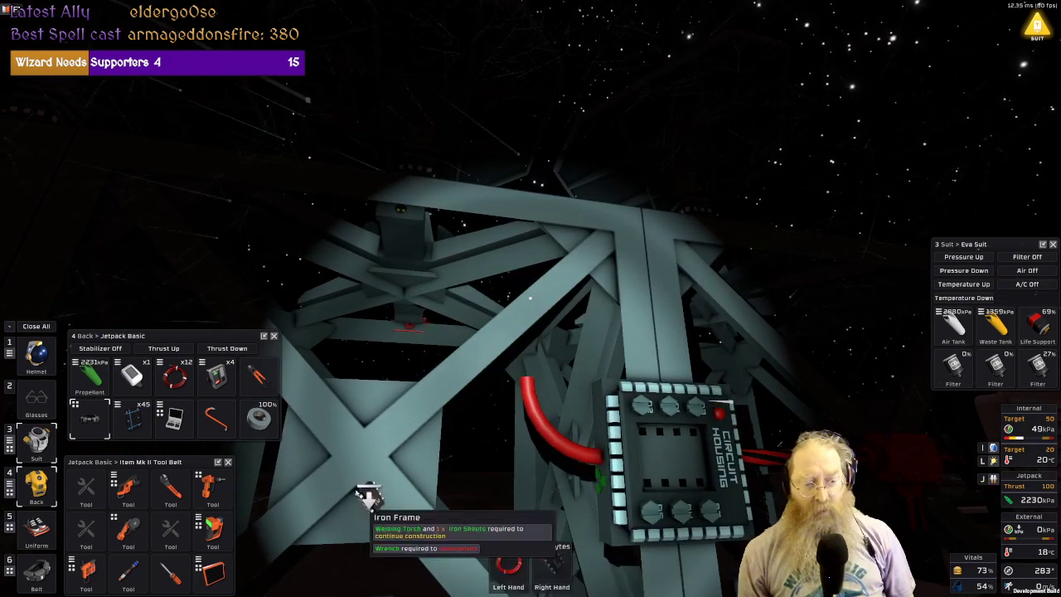
{"action": "left_click", "coordinate": [257, 374]}
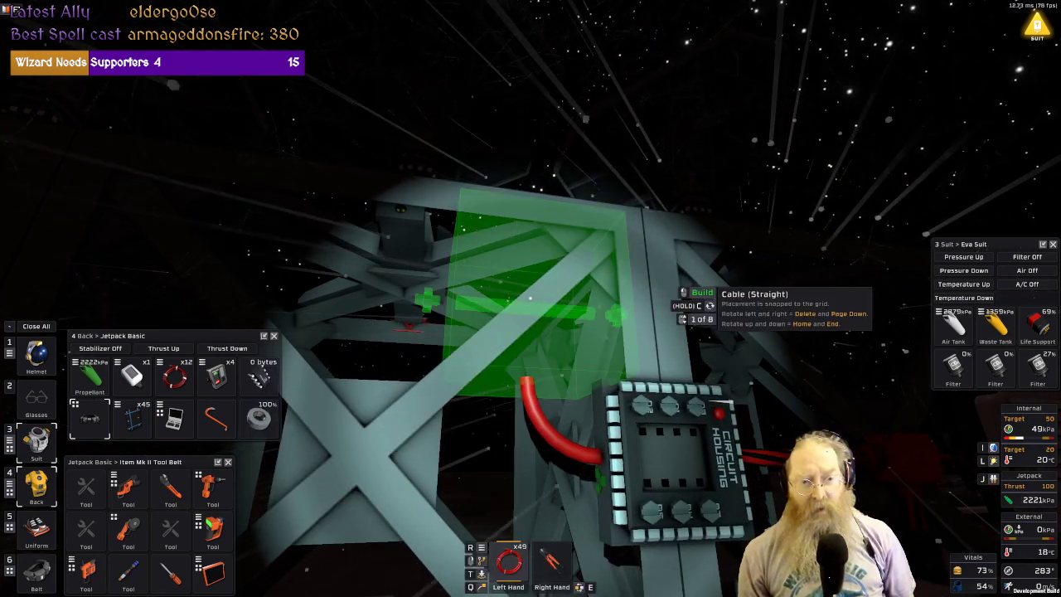
{"action": "left_click", "coordinate": [531, 297]}
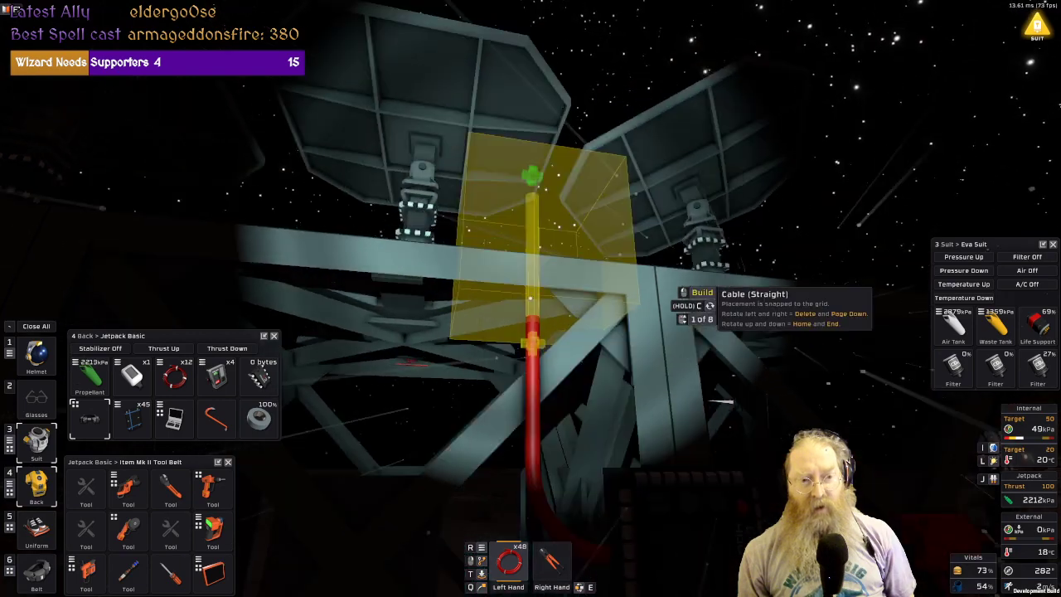
{"action": "scroll", "coordinate": [530, 297], "scroll_direction": "down", "scroll_amount": 1}
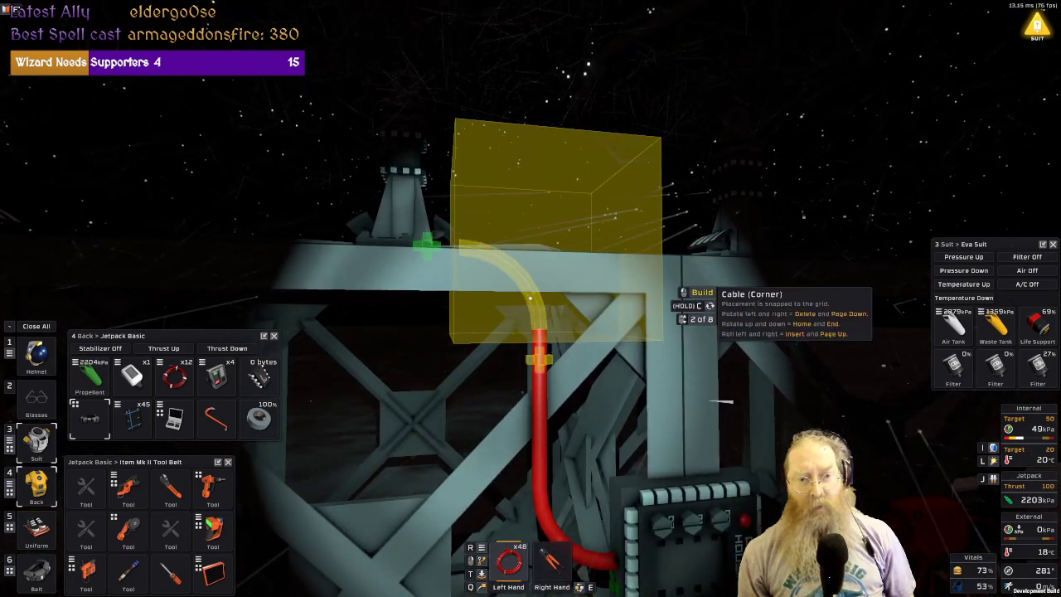
{"action": "left_click", "coordinate": [530, 296]}
{"action": "scroll", "coordinate": [530, 297], "scroll_direction": "up", "scroll_amount": 1}
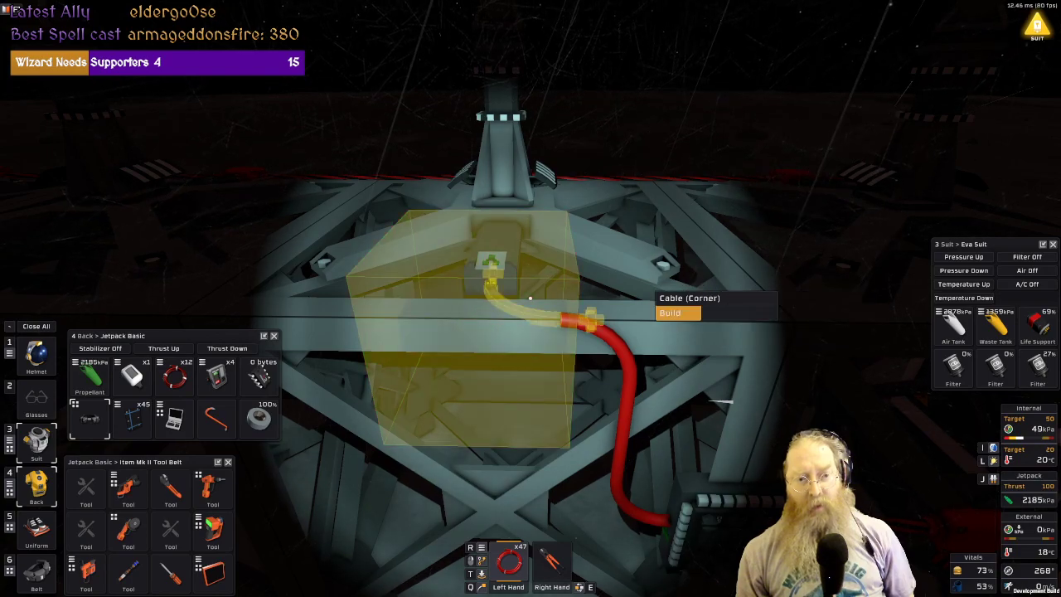
{"action": "left_click", "coordinate": [530, 296]}
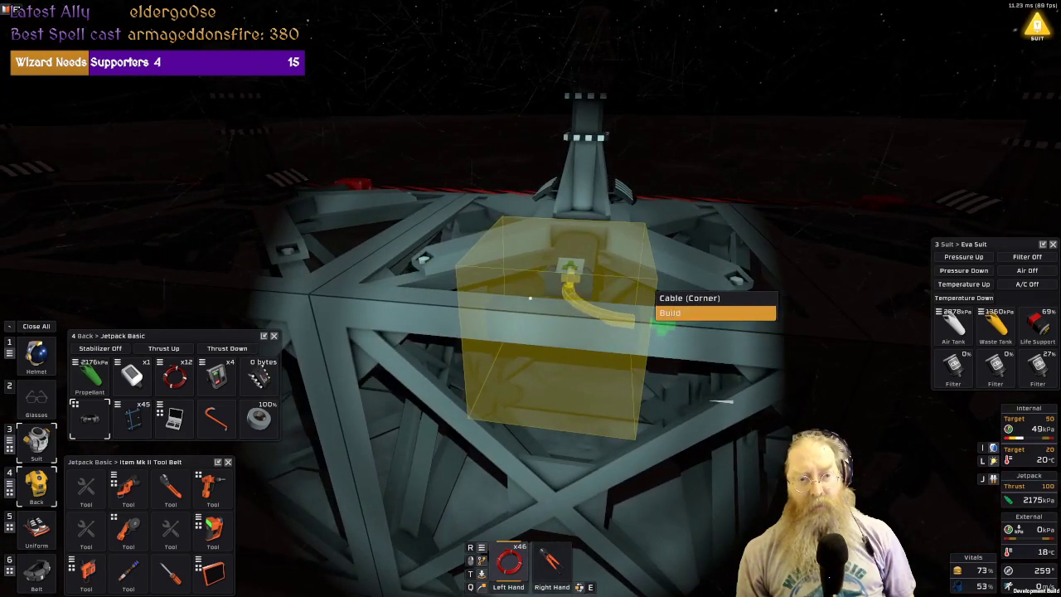
{"action": "left_click", "coordinate": [530, 296]}
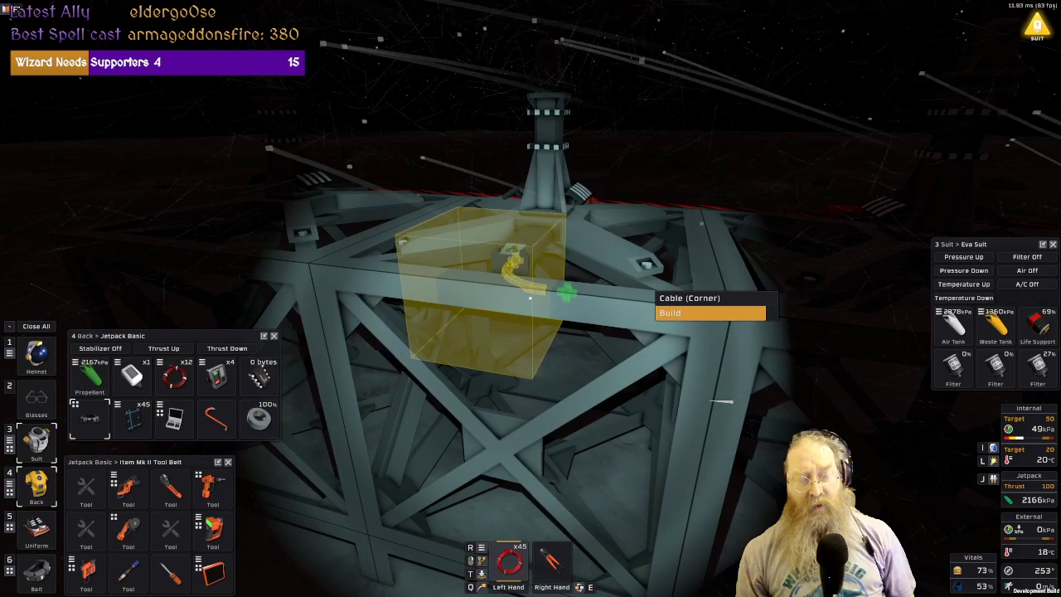
Extend the cable run with straight pieces along the top beam of the array frame.
{"action": "left_click", "coordinate": [530, 297]}
{"action": "scroll", "coordinate": [530, 296], "scroll_direction": "up", "scroll_amount": 1}
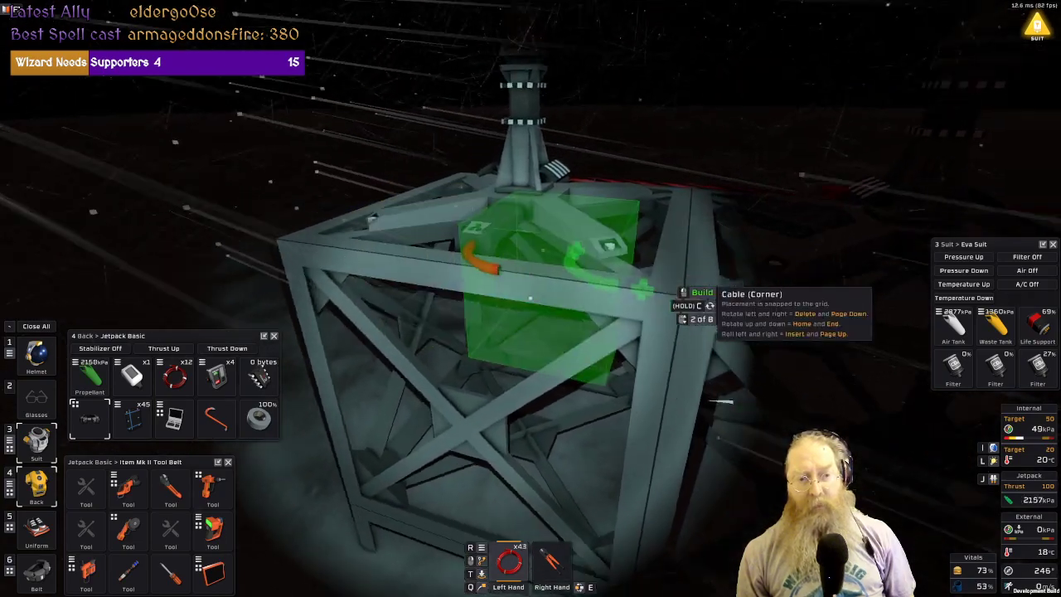
{"action": "left_click", "coordinate": [530, 297]}
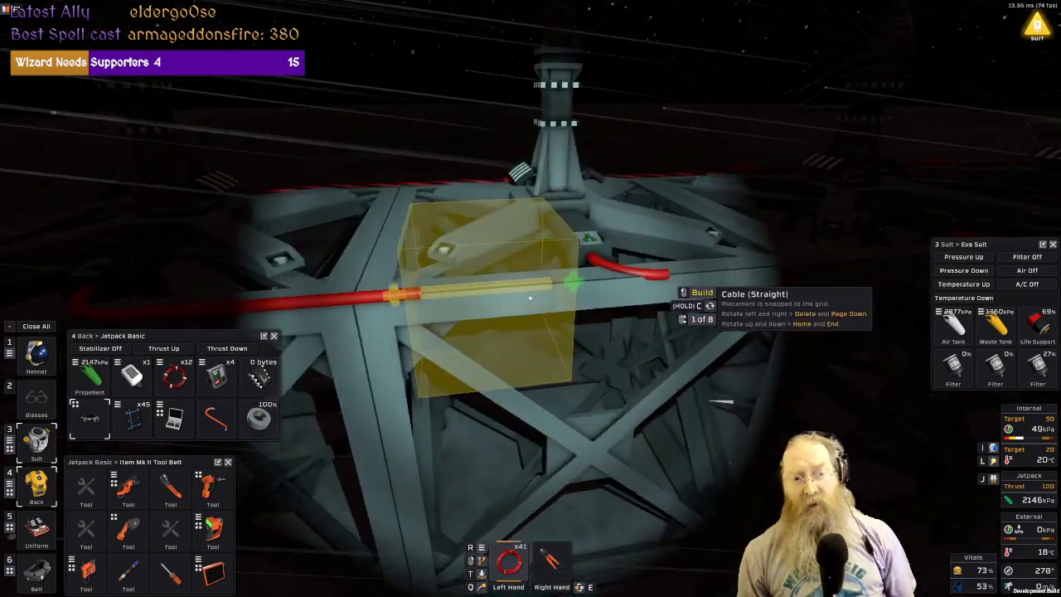
{"action": "left_click", "coordinate": [530, 297]}
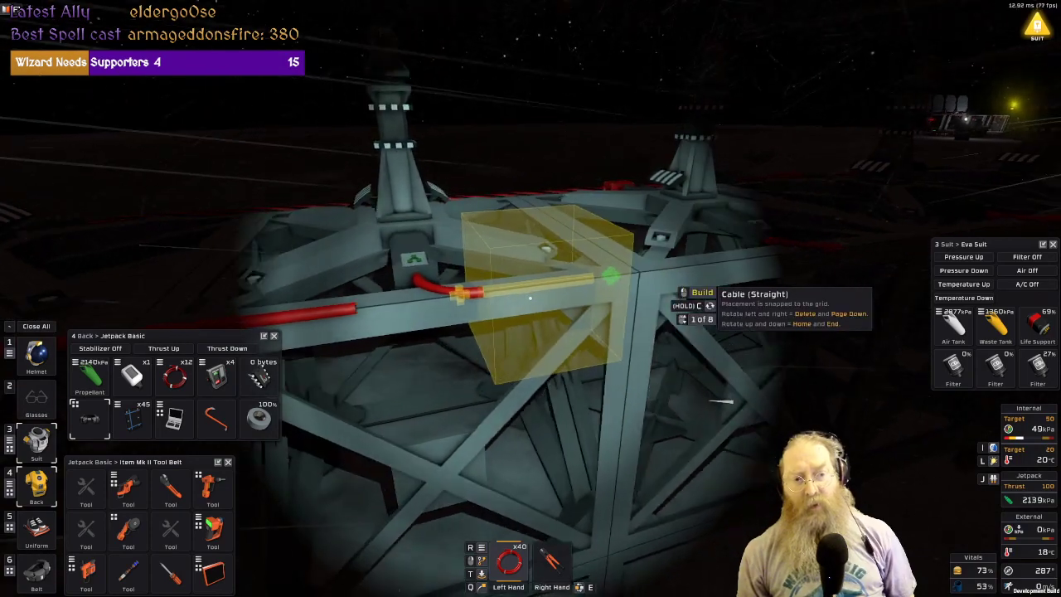
{"action": "left_click", "coordinate": [530, 297]}
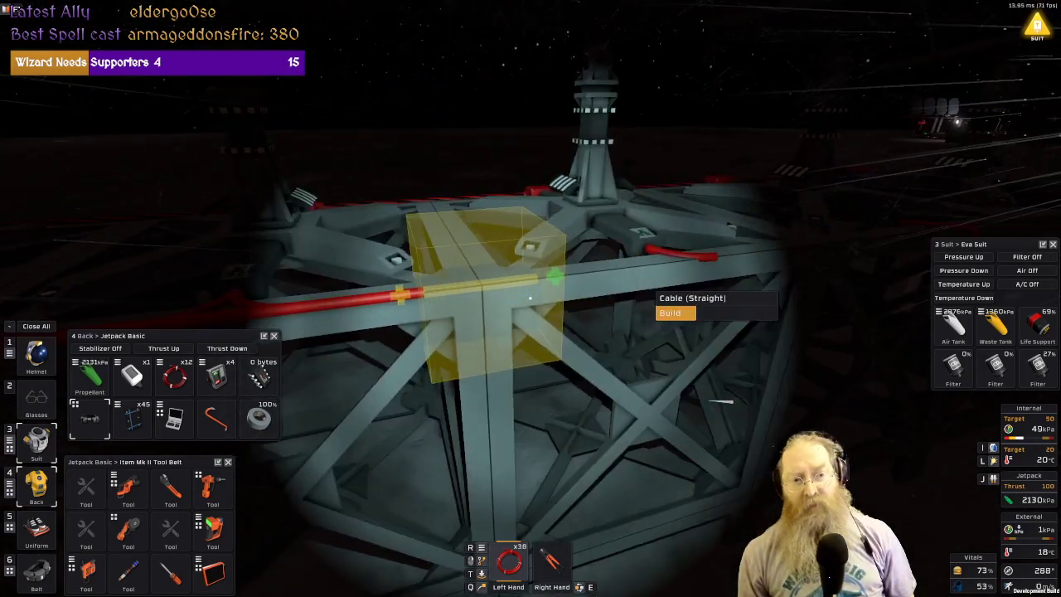
{"action": "left_click", "coordinate": [530, 298]}
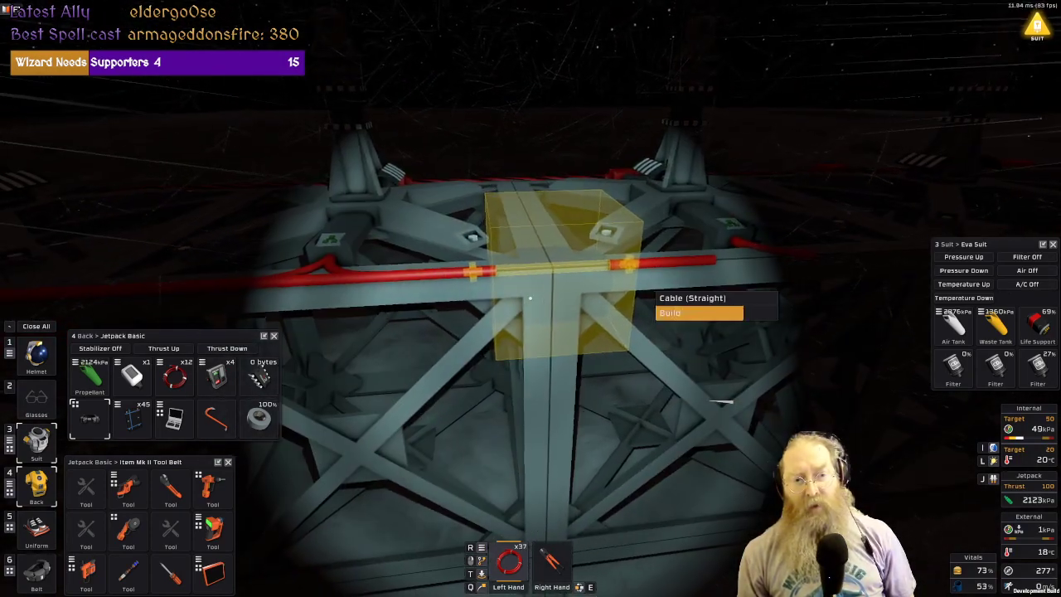
{"action": "left_click", "coordinate": [530, 298]}
{"action": "left_click", "coordinate": [531, 298]}
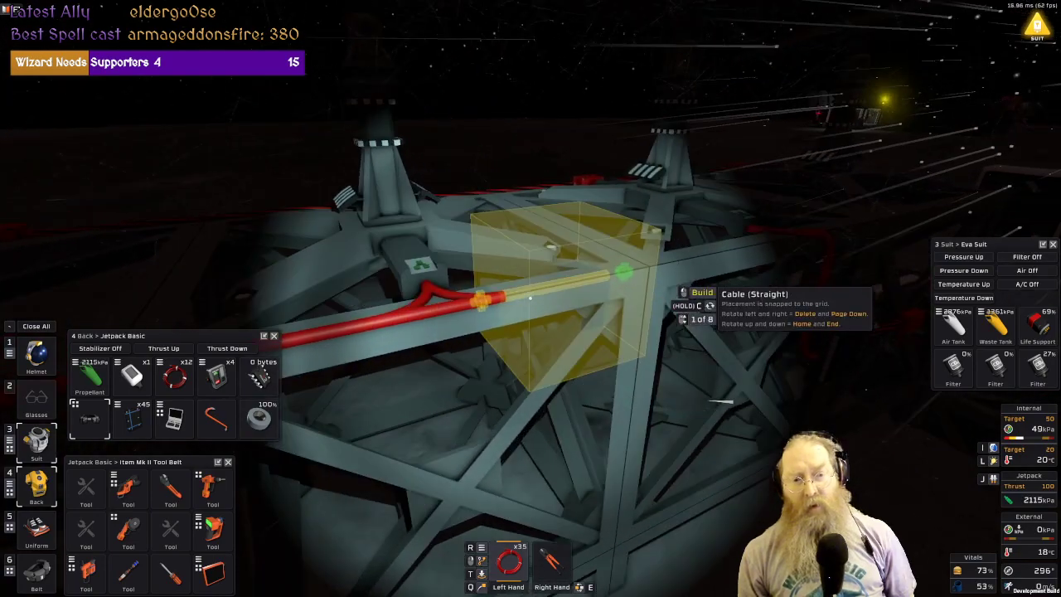
{"action": "left_click", "coordinate": [530, 298]}
Carry the cable across the frame top and connect its end into the mount point.
{"action": "left_click", "coordinate": [530, 299]}
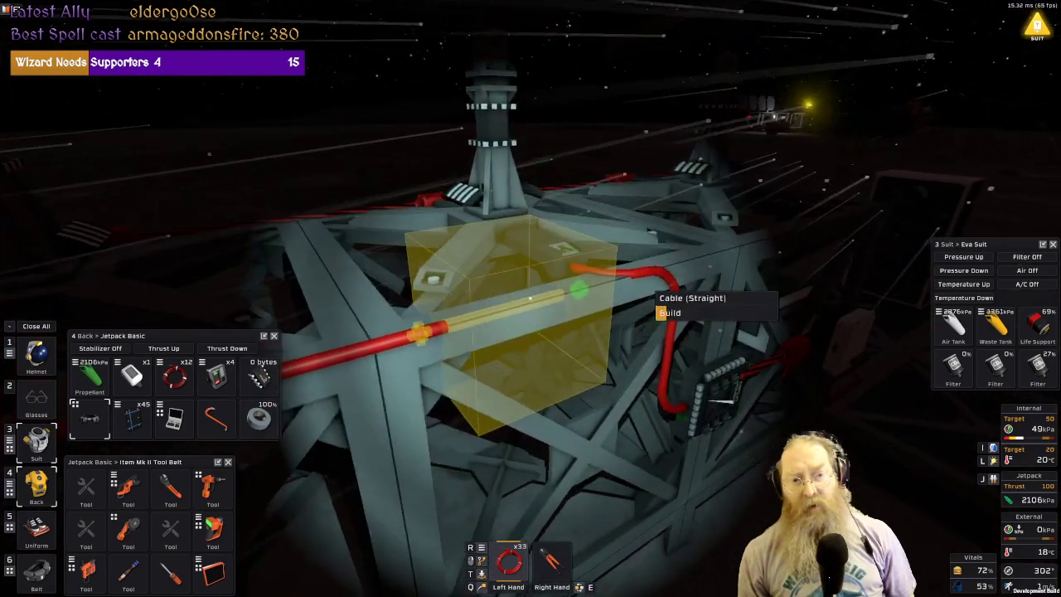
{"action": "left_click", "coordinate": [531, 298]}
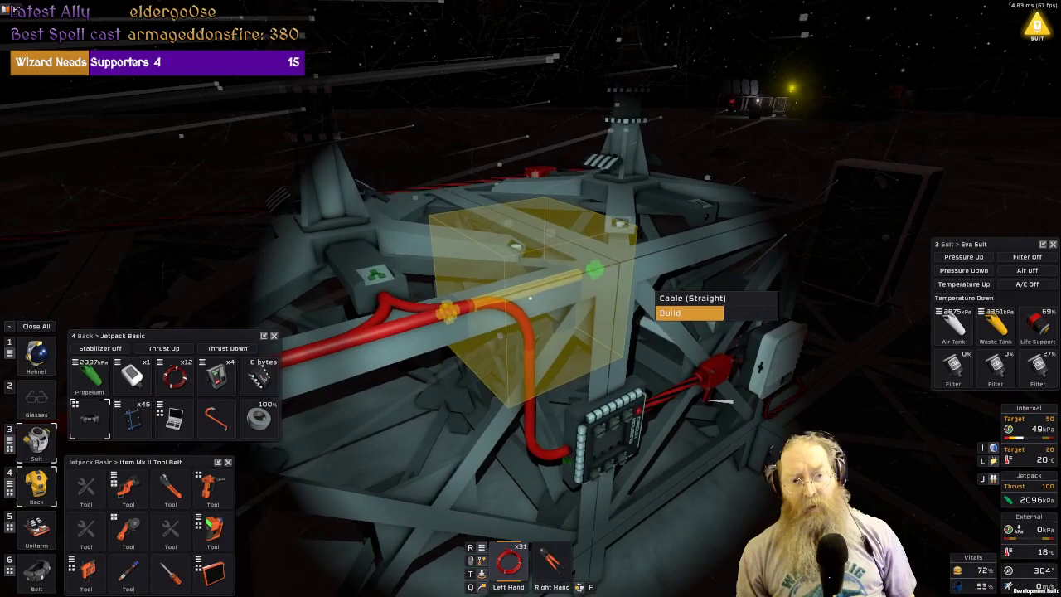
{"action": "left_click", "coordinate": [530, 298]}
{"action": "left_click", "coordinate": [530, 298]}
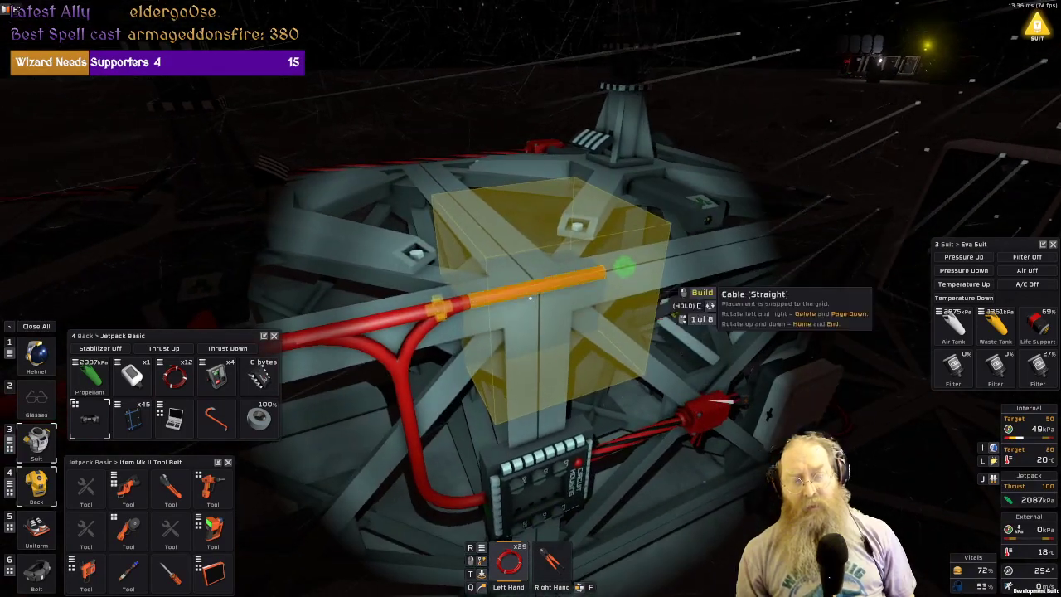
{"action": "left_click", "coordinate": [530, 298]}
{"action": "scroll", "coordinate": [530, 298], "scroll_direction": "down", "scroll_amount": 2}
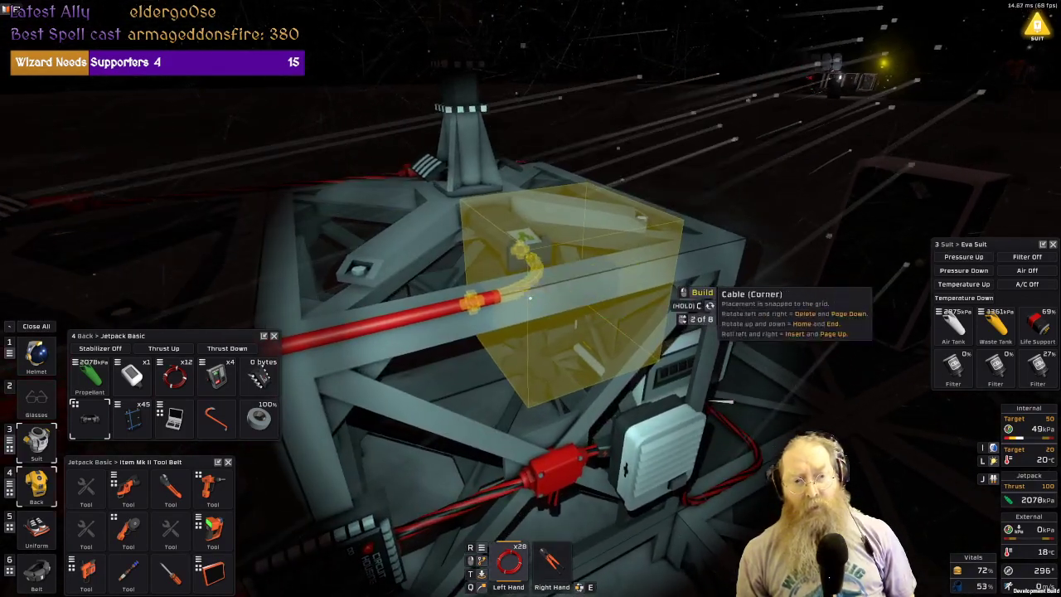
{"action": "scroll", "coordinate": [531, 298], "scroll_direction": "down", "scroll_amount": 5}
{"action": "scroll", "coordinate": [531, 298], "scroll_direction": "down", "scroll_amount": 2}
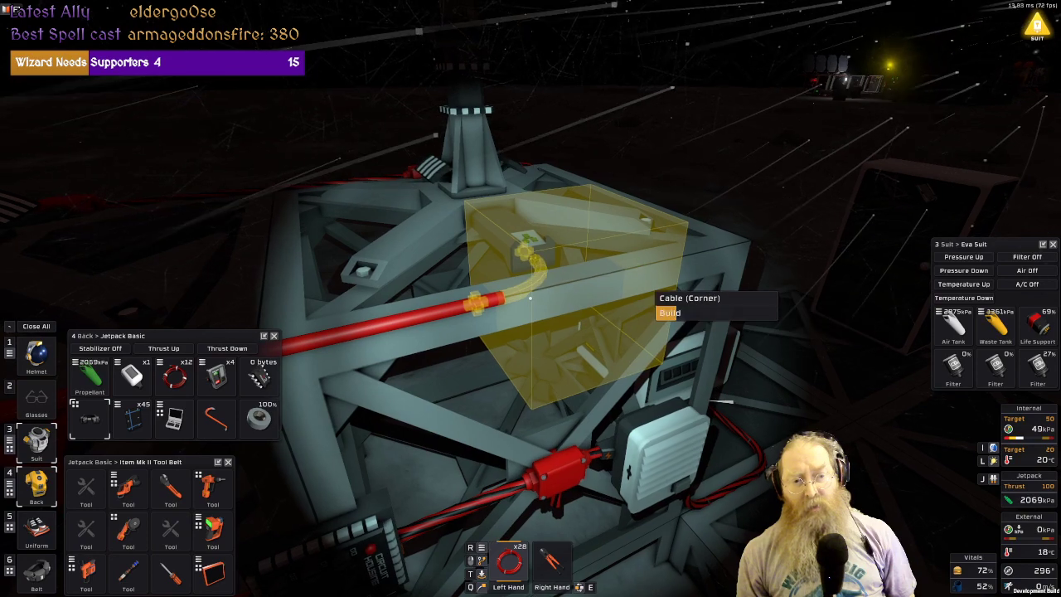
{"action": "left_click", "coordinate": [530, 298]}
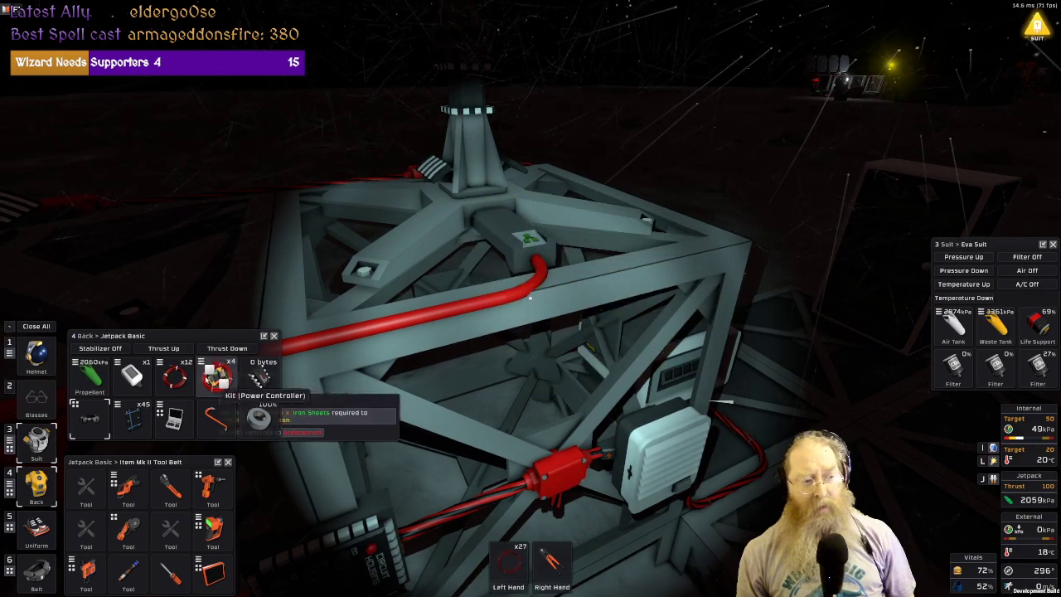
Build a daylight sensor atop the array frame and wire a cable corner into it, then stow the coil.
{"action": "left_click", "coordinate": [132, 375]}
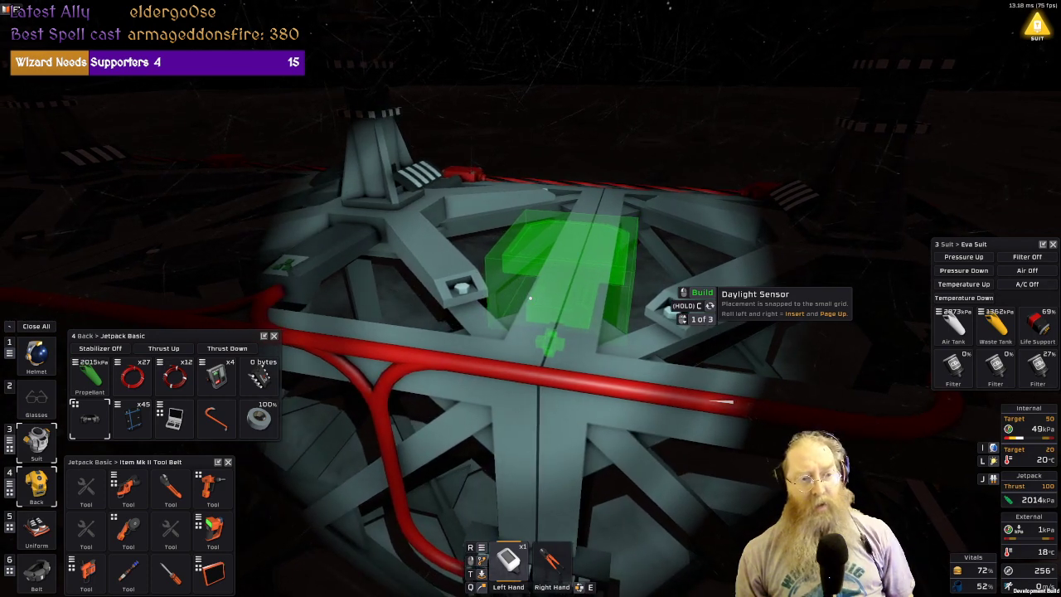
{"action": "left_click", "coordinate": [531, 297]}
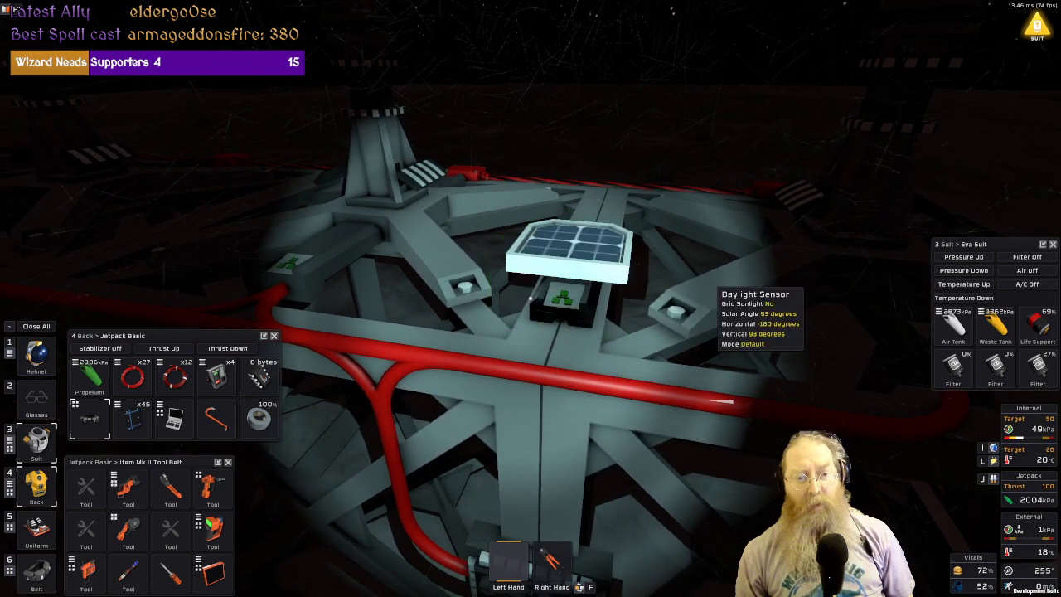
{"action": "left_click_drag", "start_coordinate": [133, 377], "coordinate": [346, 518]}
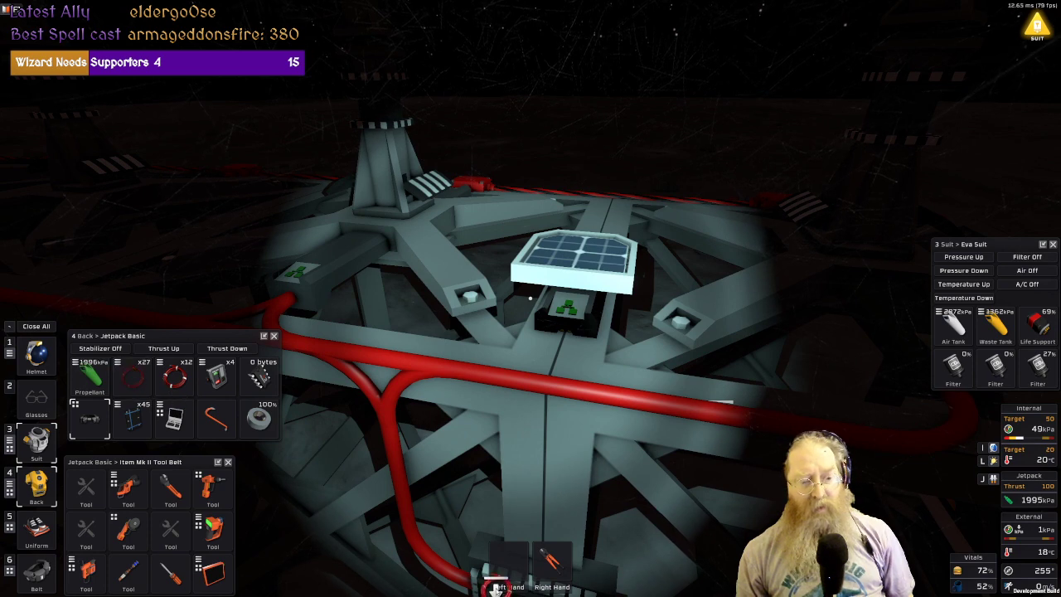
{"action": "left_click_drag", "start_coordinate": [495, 589], "coordinate": [508, 567]}
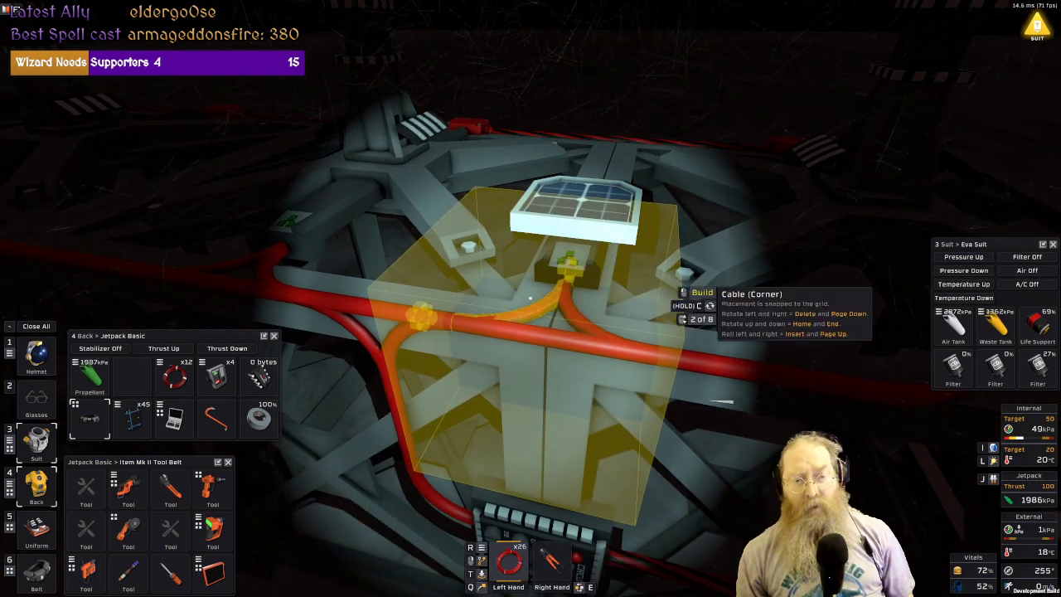
{"action": "left_click", "coordinate": [531, 297]}
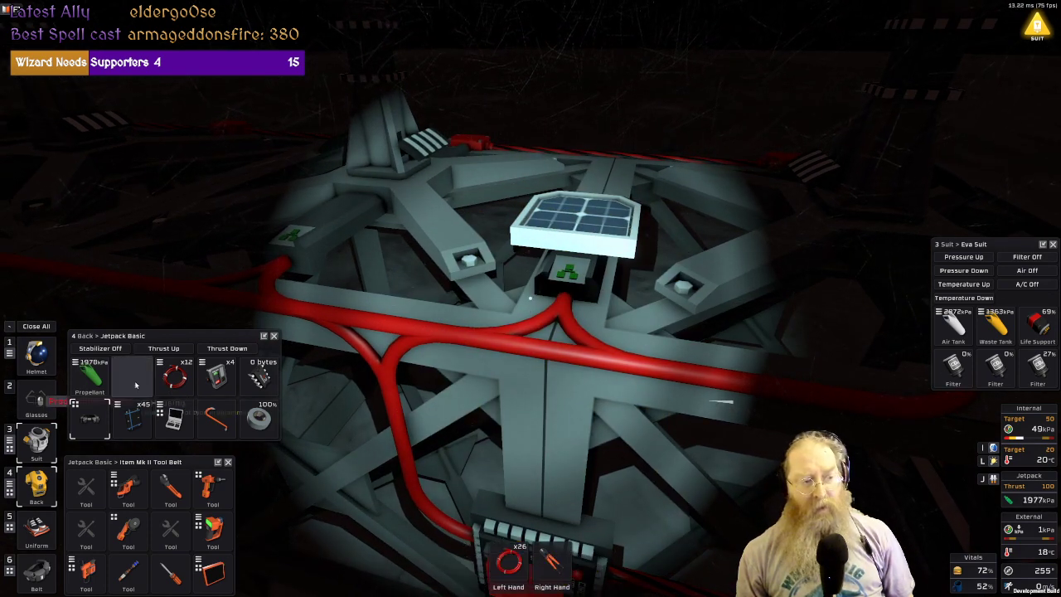
{"action": "left_click_drag", "start_coordinate": [508, 562], "coordinate": [132, 374]}
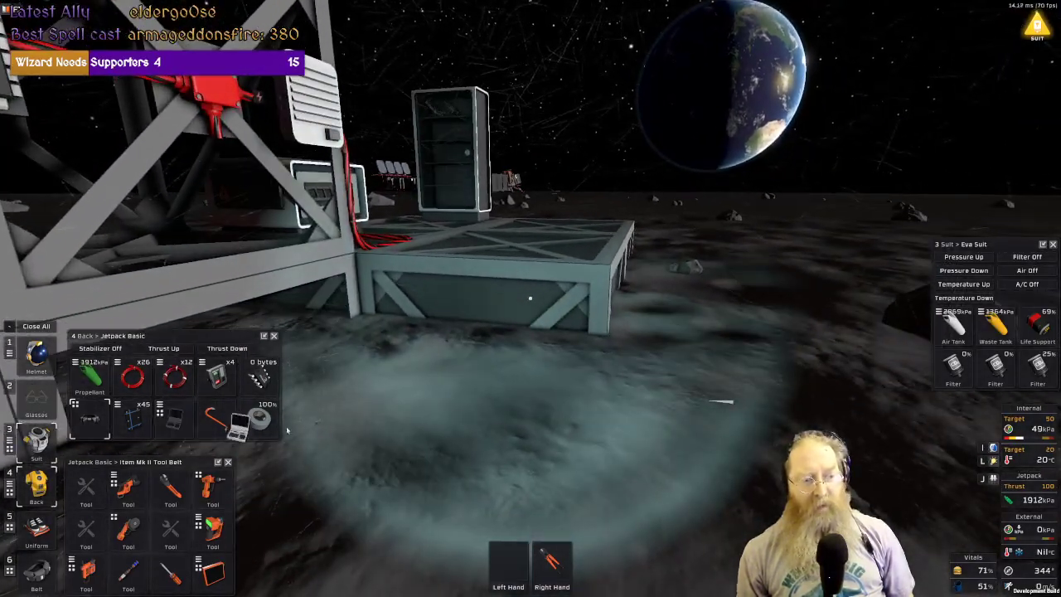
Set the laptop down on the ground and stow the wire cutters to free a hand.
{"action": "left_click", "coordinate": [238, 423]}
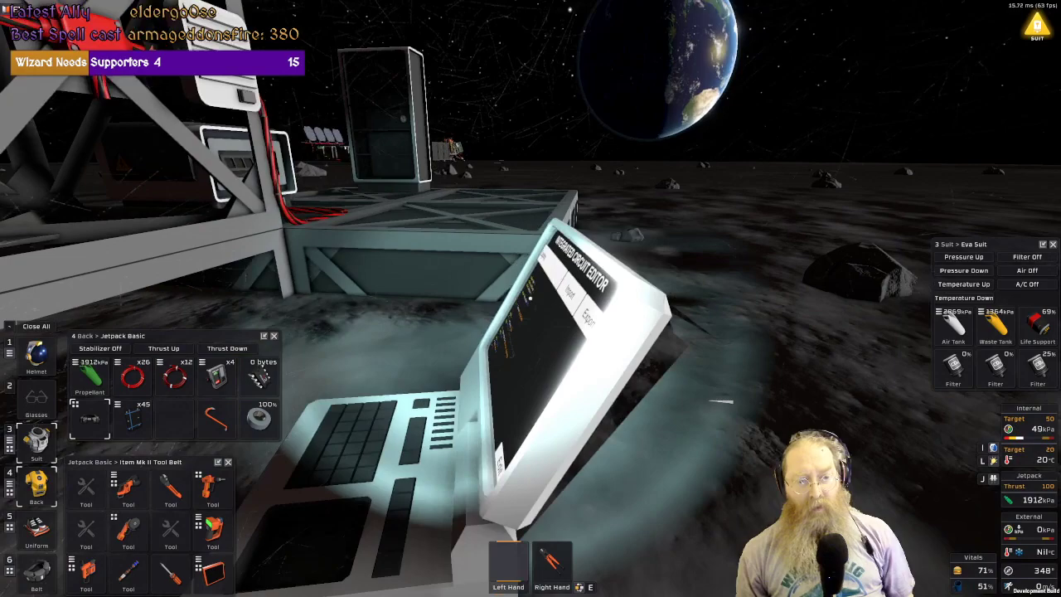
{"action": "key", "text": "g"}
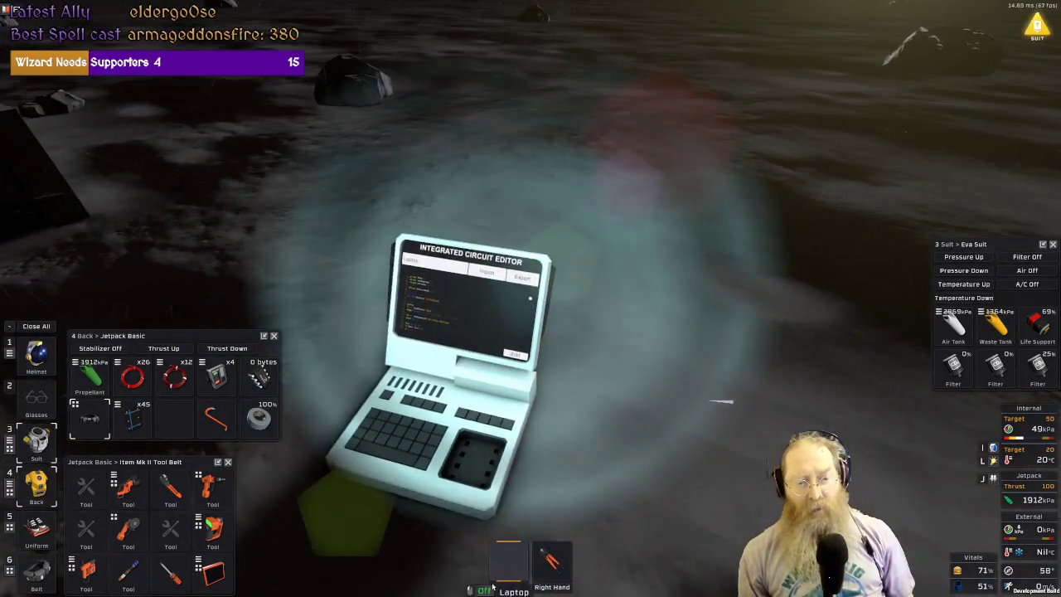
{"action": "left_click", "coordinate": [553, 562]}
{"action": "left_click", "coordinate": [170, 414]}
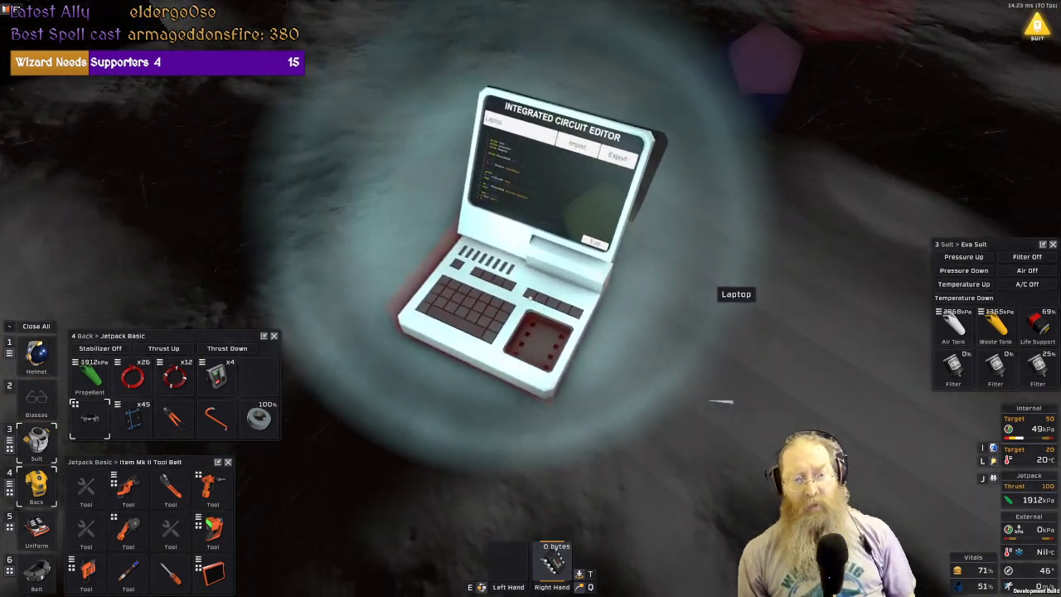
Insert the IC10 chip into the laptop and bring up its script editor.
{"action": "left_click", "coordinate": [530, 298]}
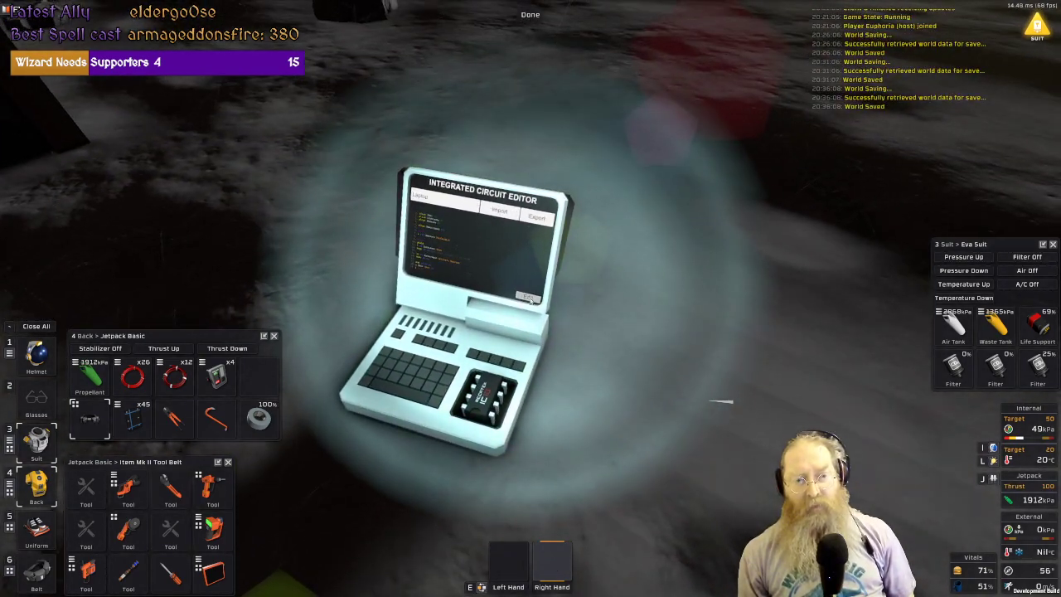
{"action": "left_click", "coordinate": [530, 299]}
Clear the old code and load the Mars Solar script from the library, confirming the overwrite.
{"action": "left_click", "coordinate": [628, 30]}
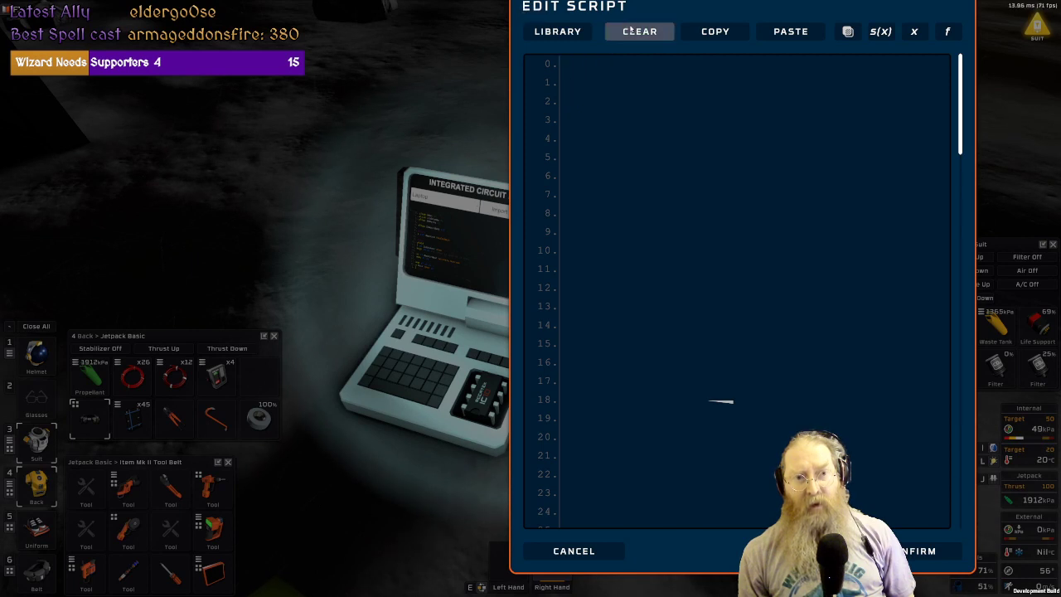
{"action": "left_click", "coordinate": [564, 35]}
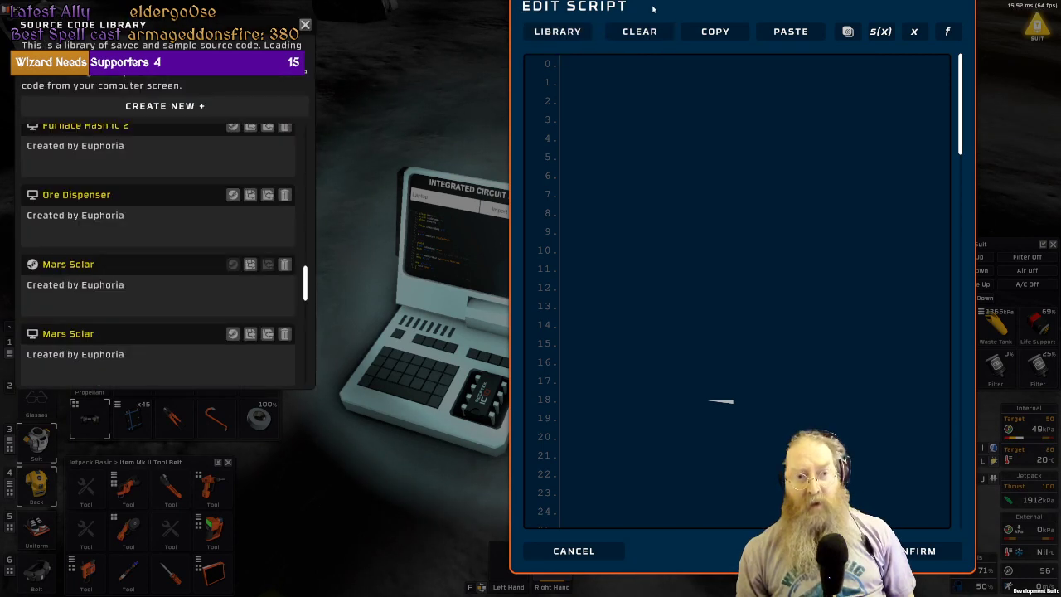
{"action": "scroll", "coordinate": [165, 190], "scroll_direction": "down", "scroll_amount": 1}
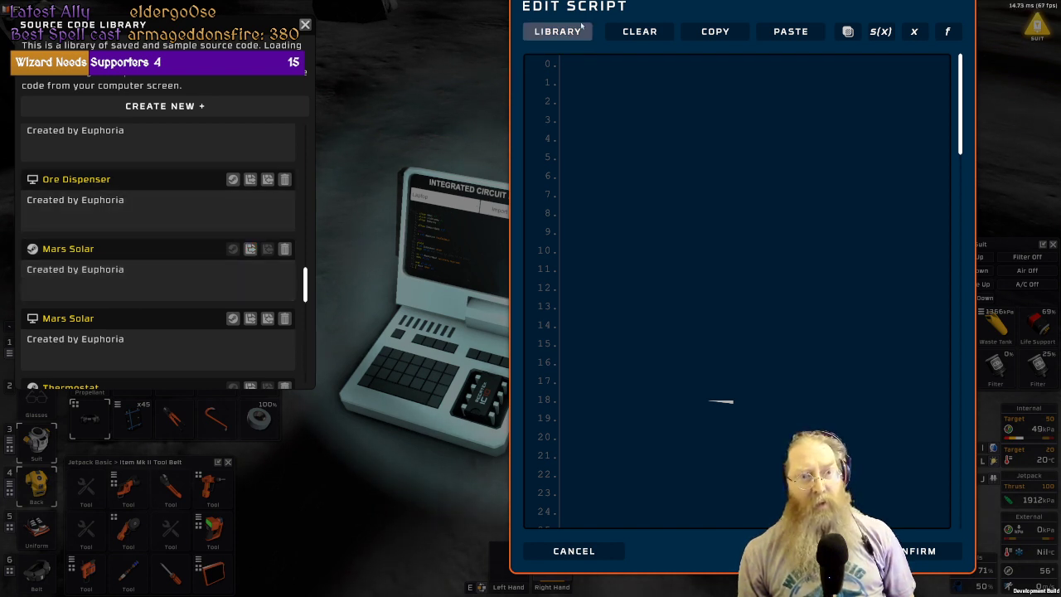
{"action": "left_click", "coordinate": [250, 250]}
{"action": "left_click", "coordinate": [572, 333]}
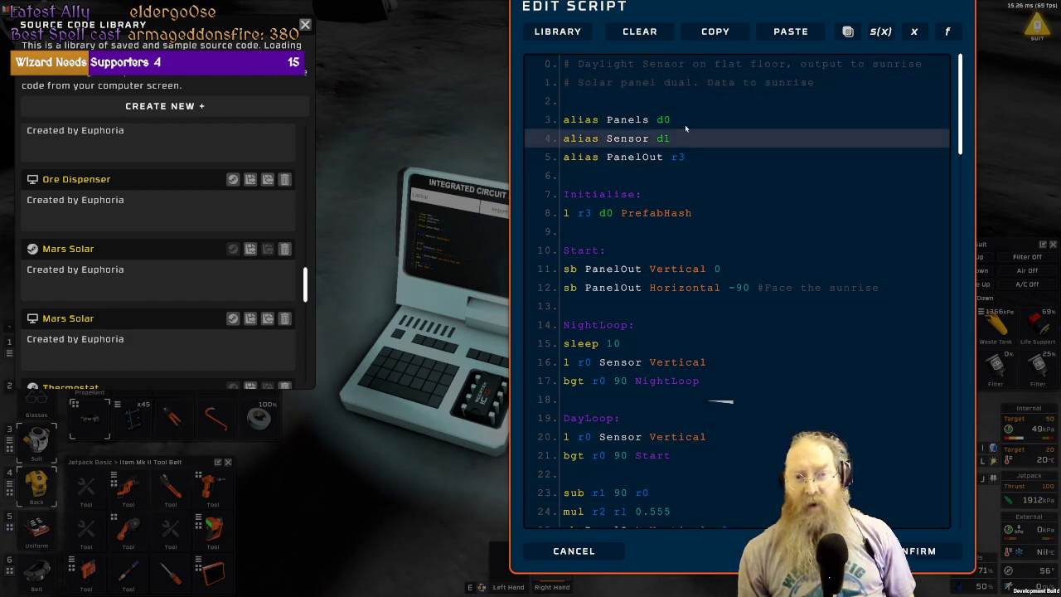
Close the editor and take the programmed IC10 back out of the laptop.
{"action": "key", "text": "Escape"}
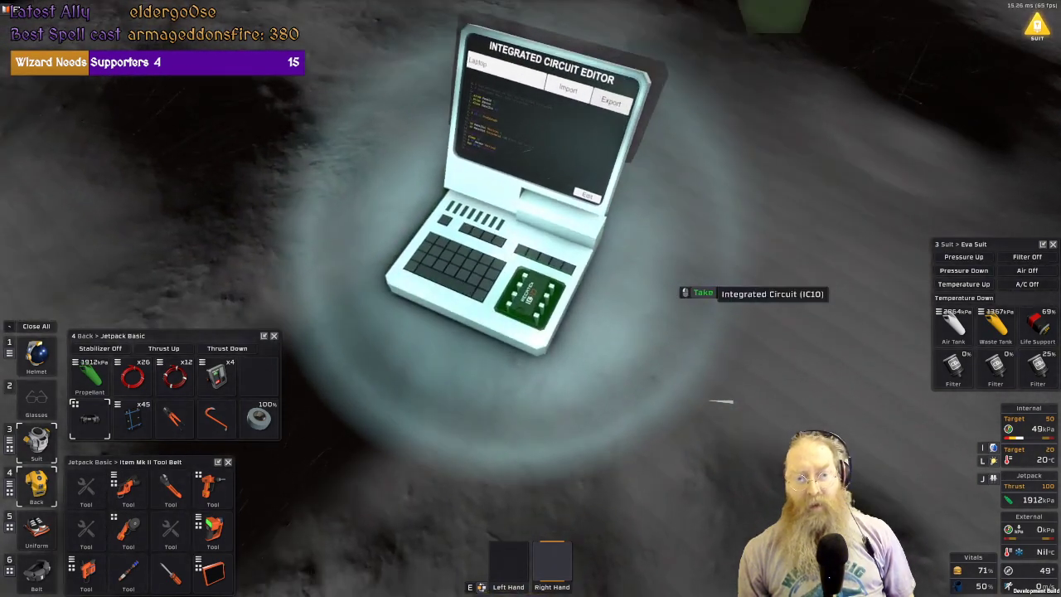
{"action": "left_click", "coordinate": [530, 299]}
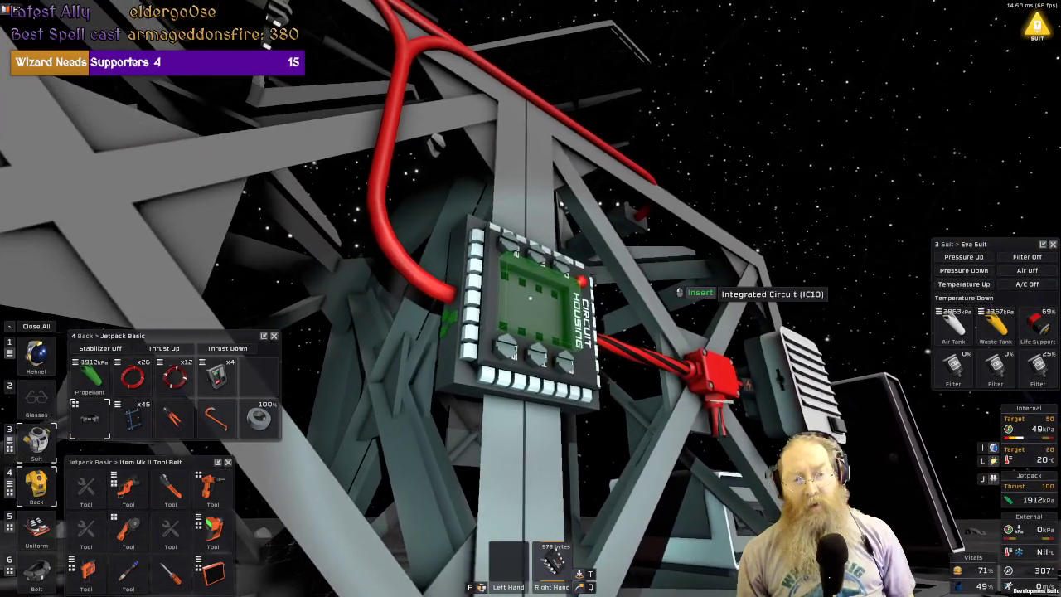
Insert the programmed chip into the IC housing and equip the screwdriver in the right hand.
{"action": "left_click", "coordinate": [530, 298]}
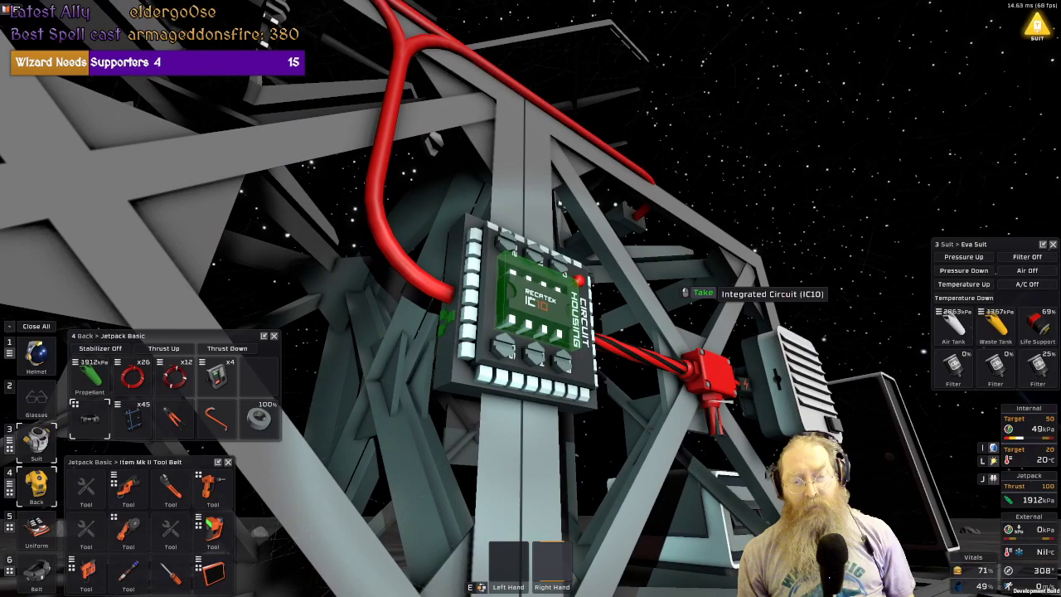
{"action": "key", "text": "alt"}
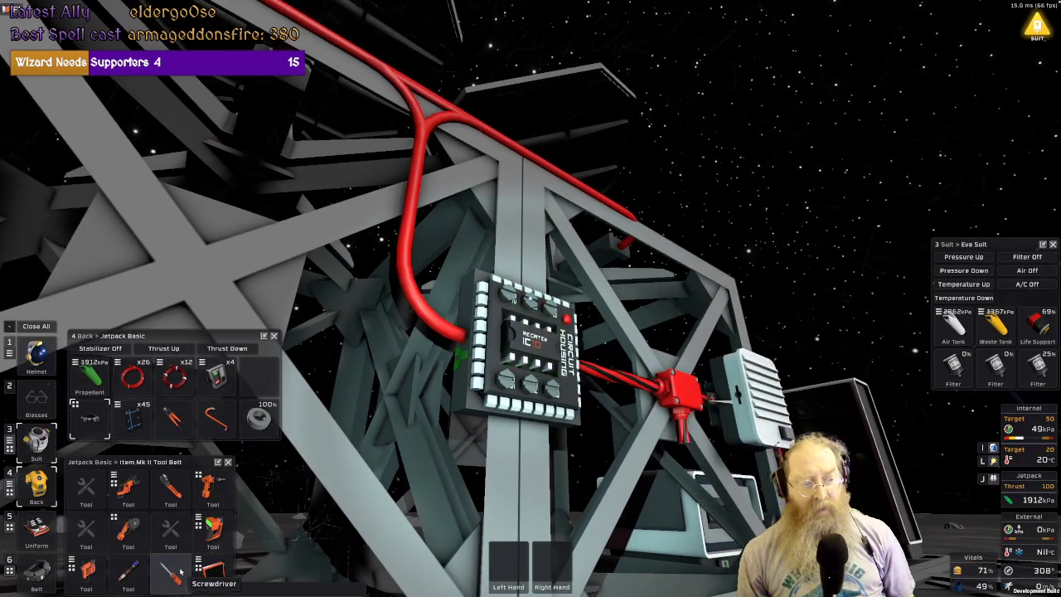
{"action": "left_click_drag", "start_coordinate": [180, 571], "coordinate": [551, 562]}
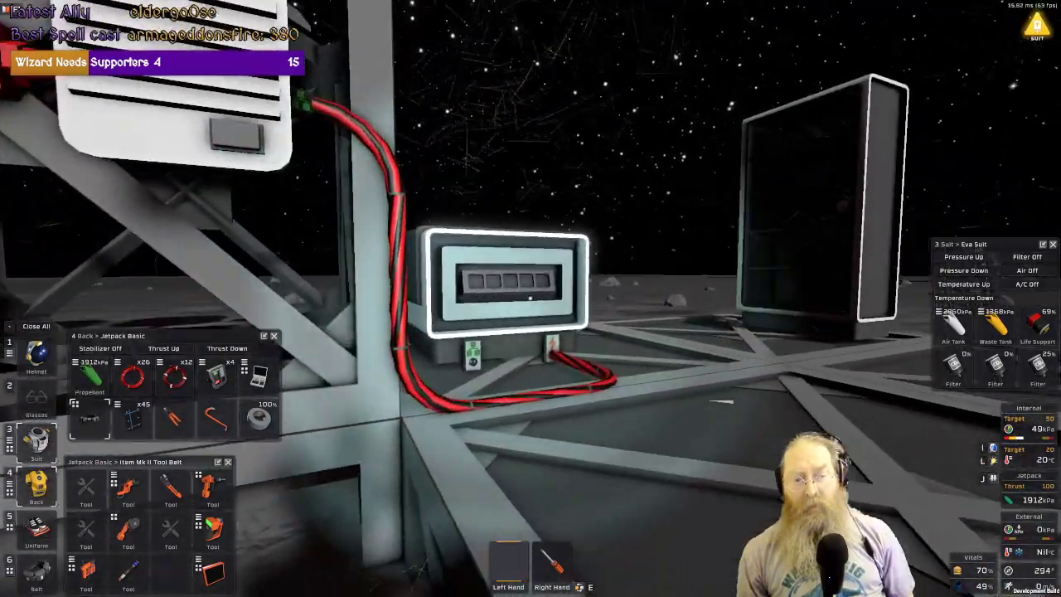
{"action": "key", "text": "w"}
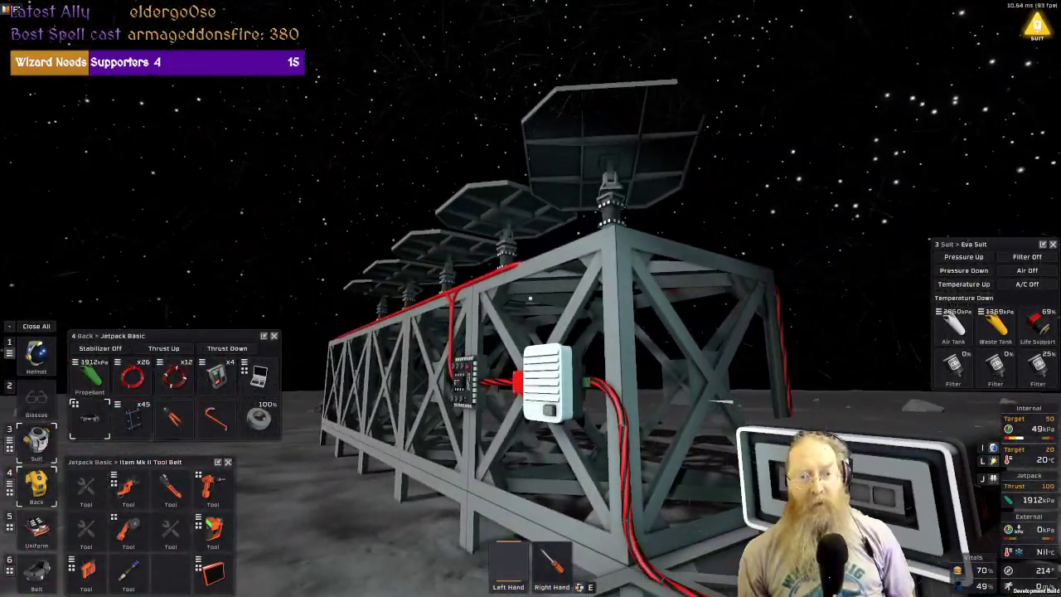
{"action": "key", "text": "w"}
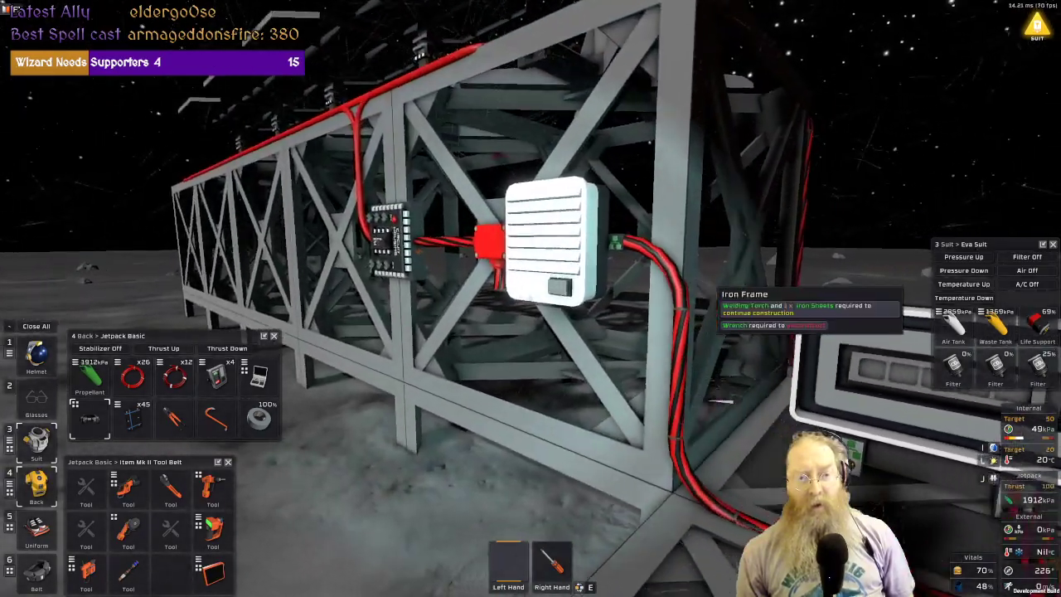
{"action": "key", "text": "alt"}
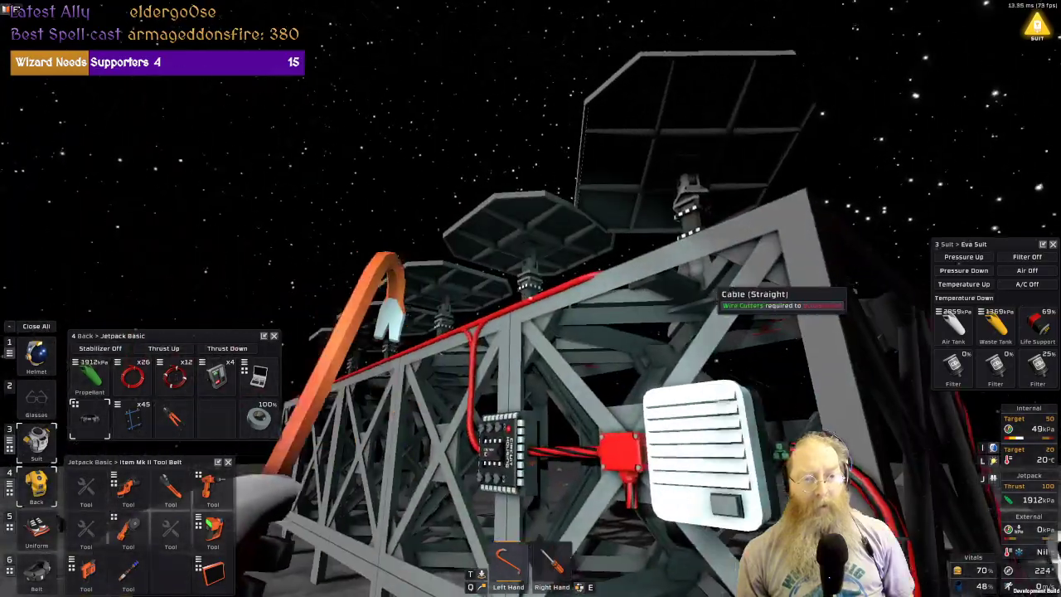
{"action": "key", "text": "space"}
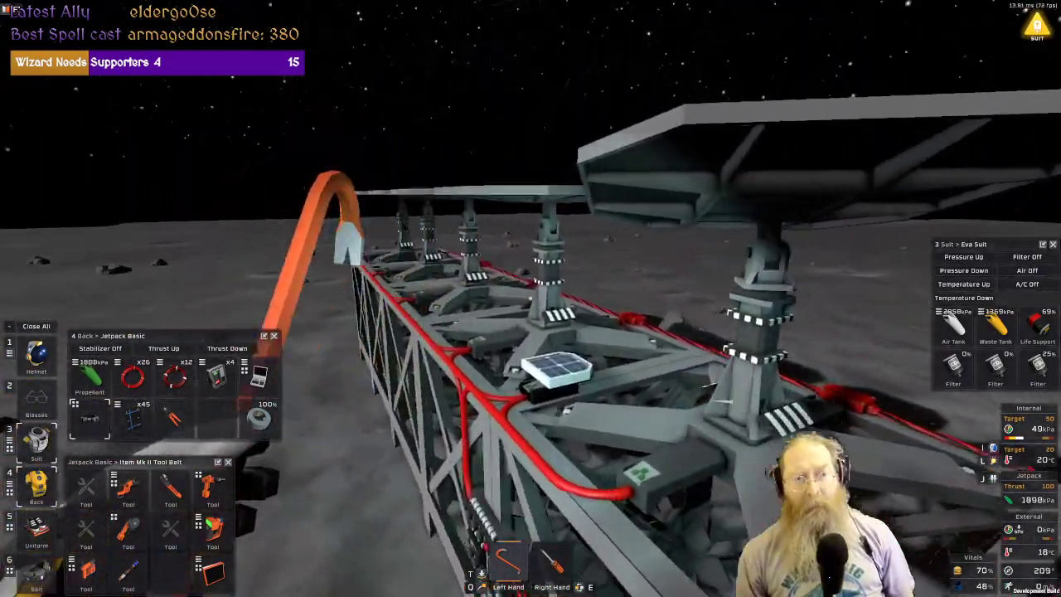
{"action": "key", "text": "w"}
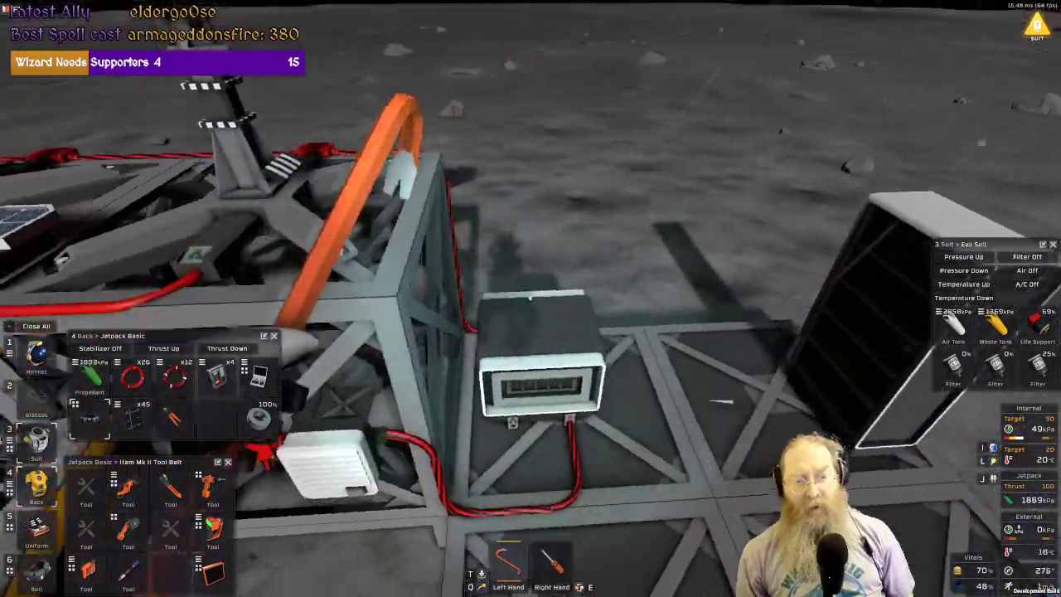
{"action": "key", "text": "w"}
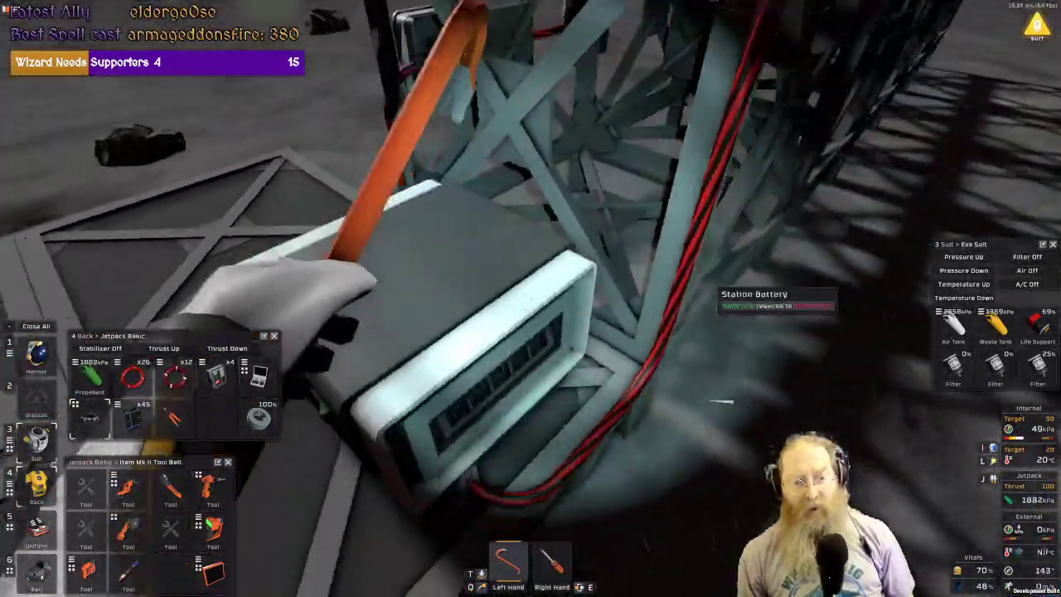
{"action": "key", "text": "s"}
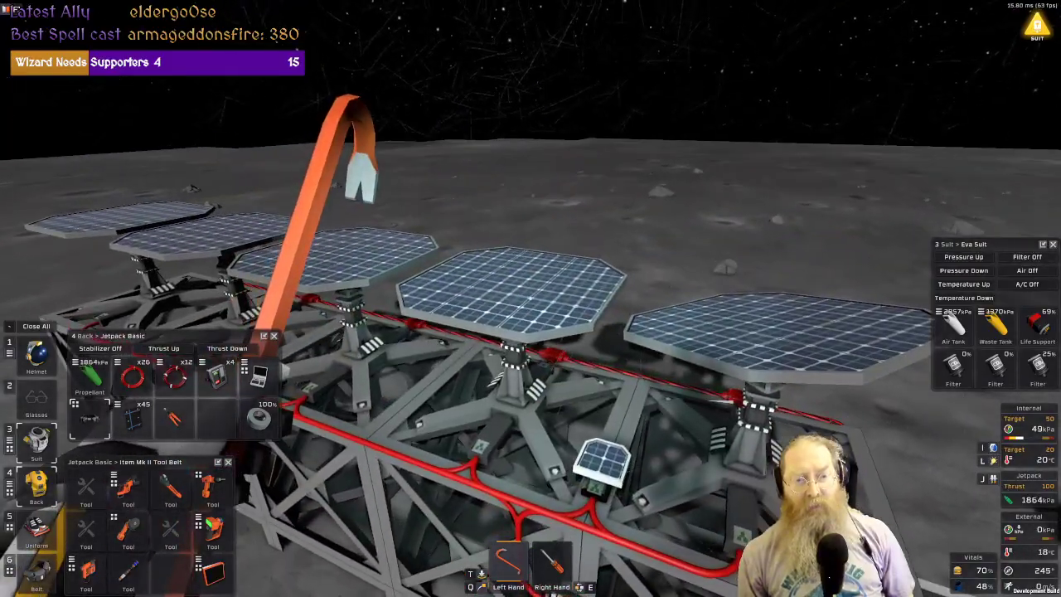
{"action": "key", "text": "w"}
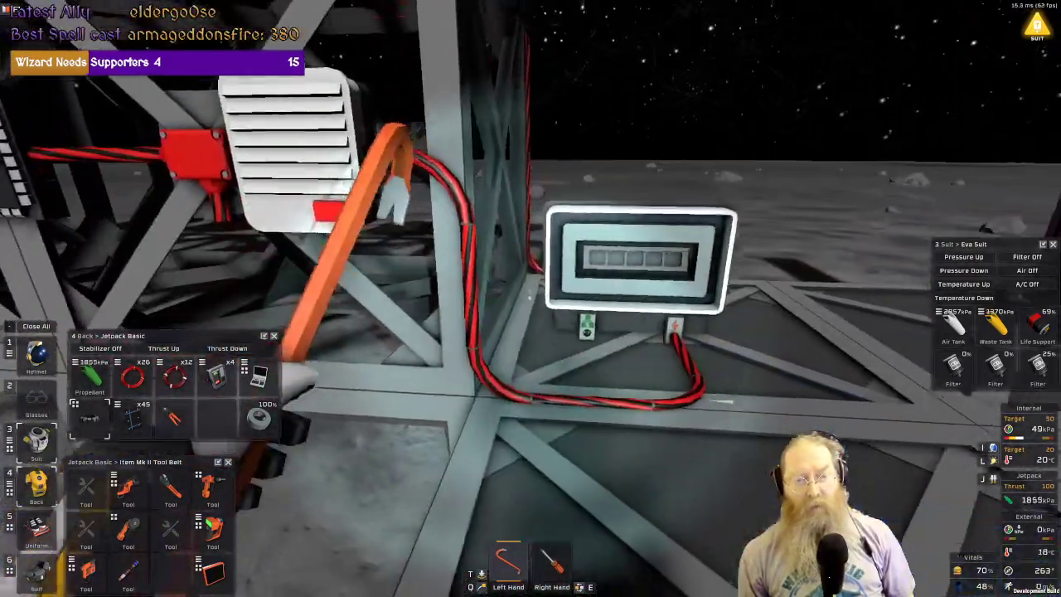
{"action": "key", "text": "a"}
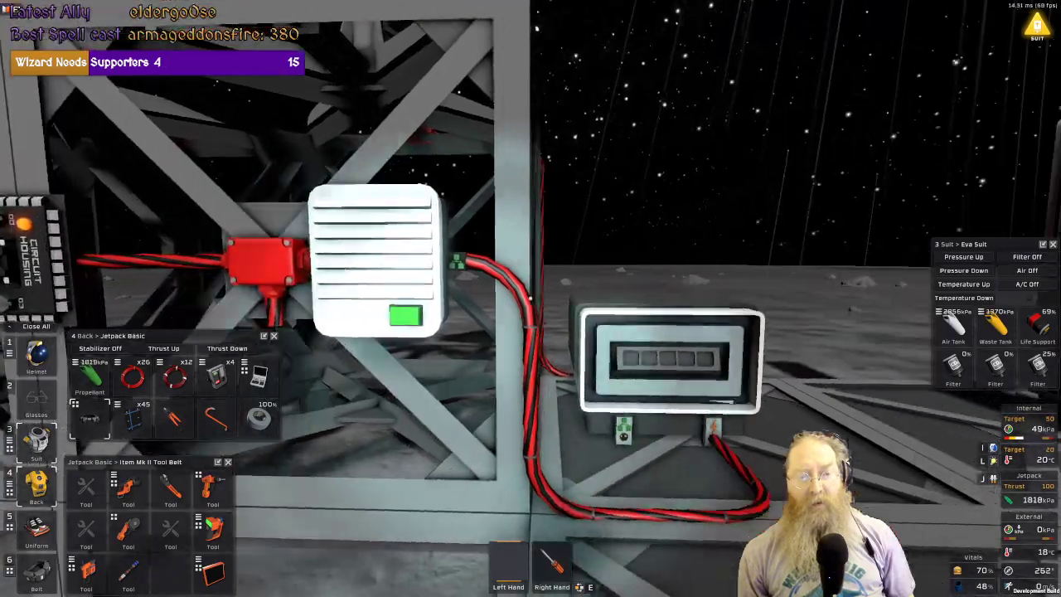
{"action": "key", "text": "a"}
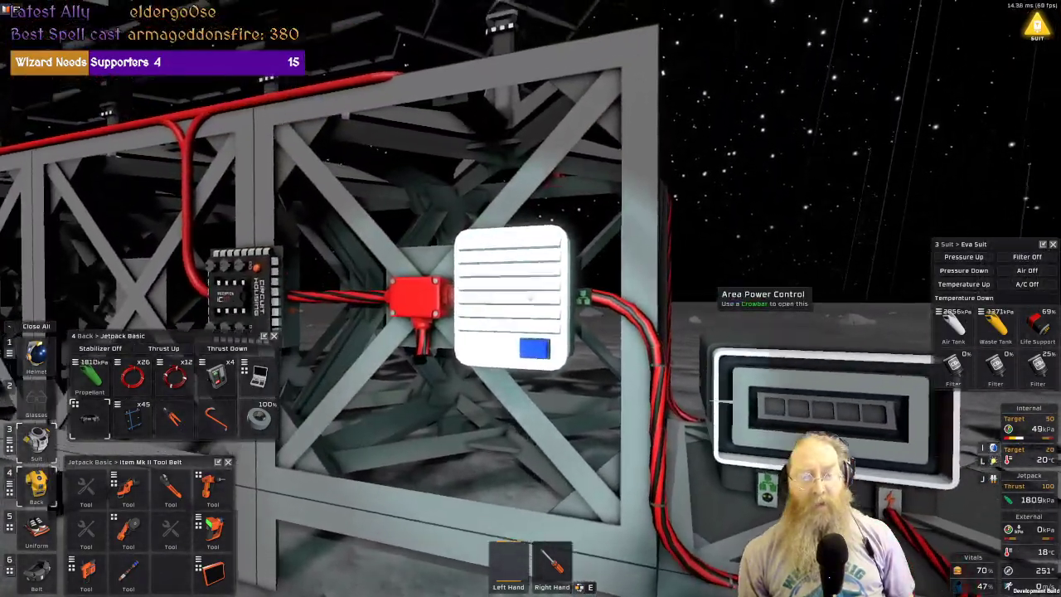
{"action": "key", "text": "w"}
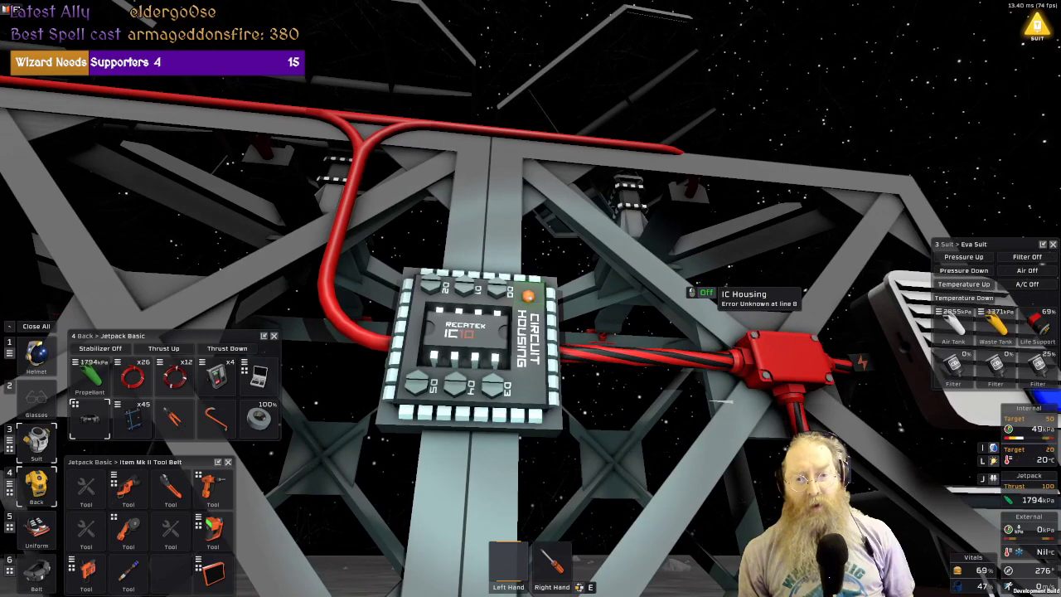
Turn the IC housing on with the screwdriver so the tracking script starts.
{"action": "left_click", "coordinate": [530, 298]}
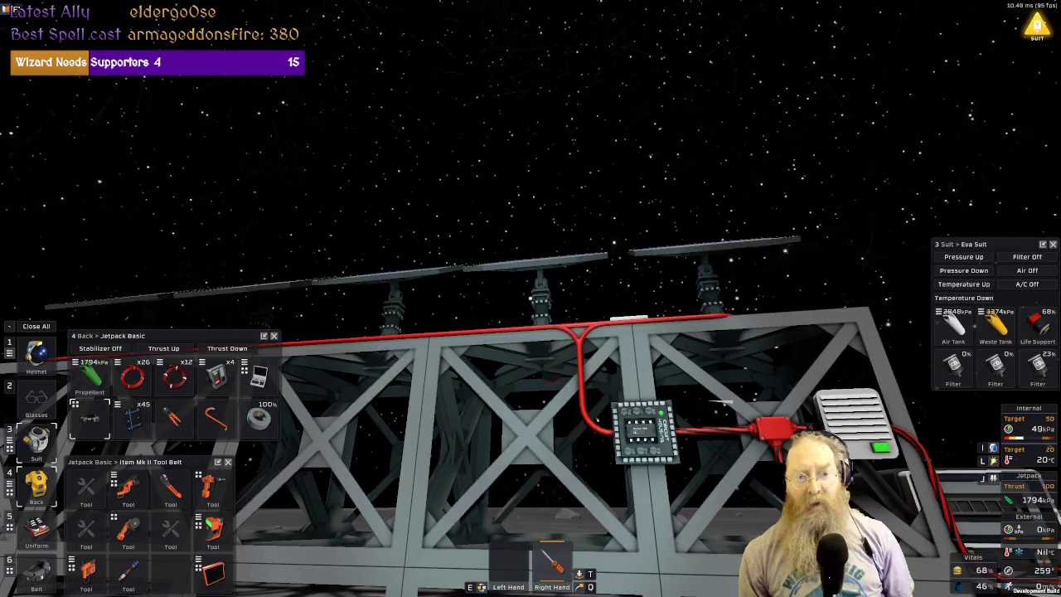
Walk along the frame past the area power control to the station battery beside the locker.
{"action": "key", "text": "w"}
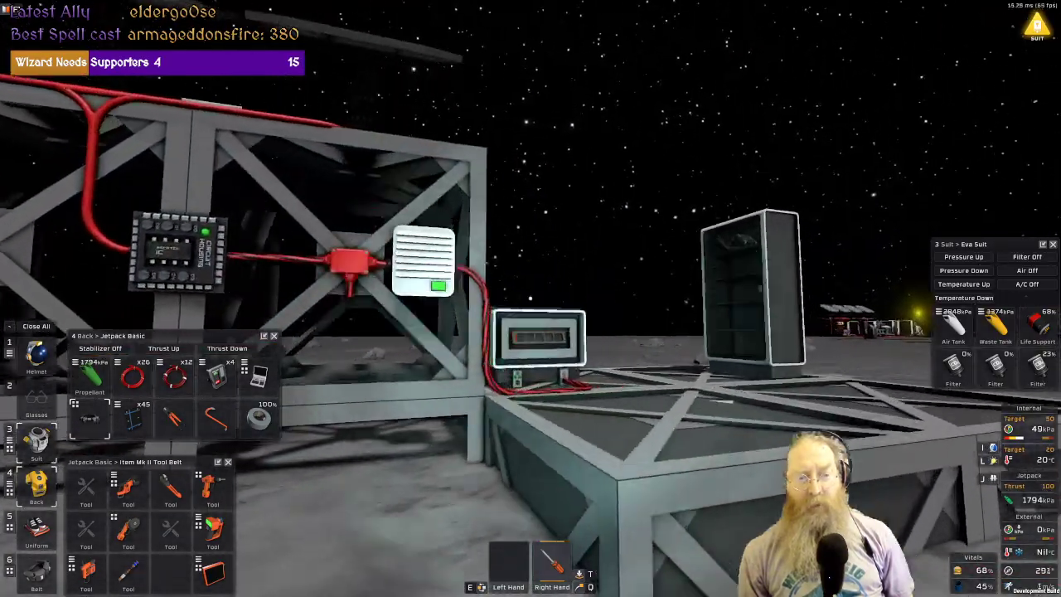
{"action": "key", "text": "w"}
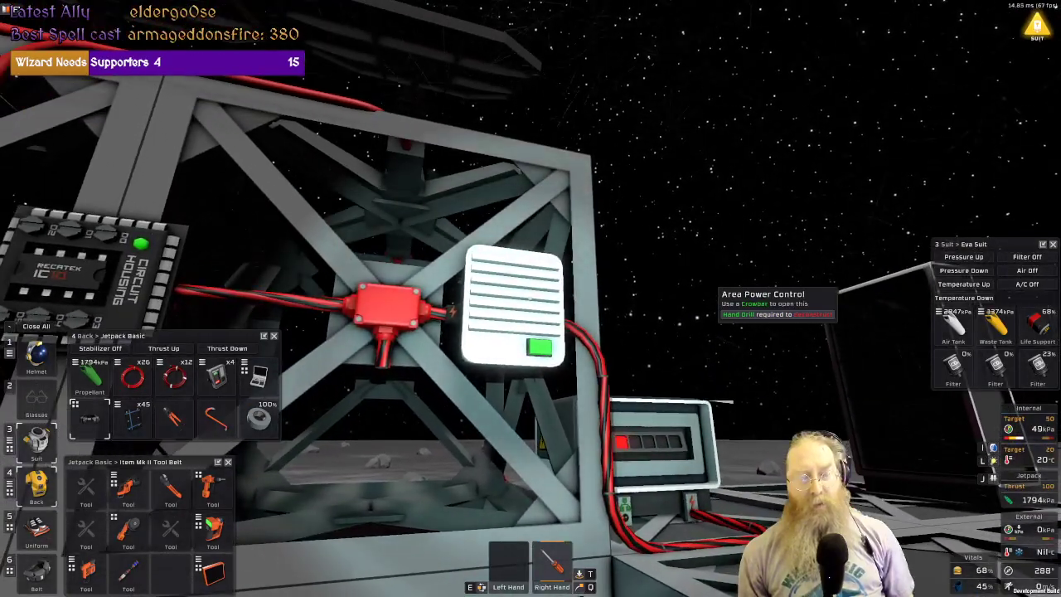
{"action": "key", "text": "s"}
{"action": "key", "text": "a"}
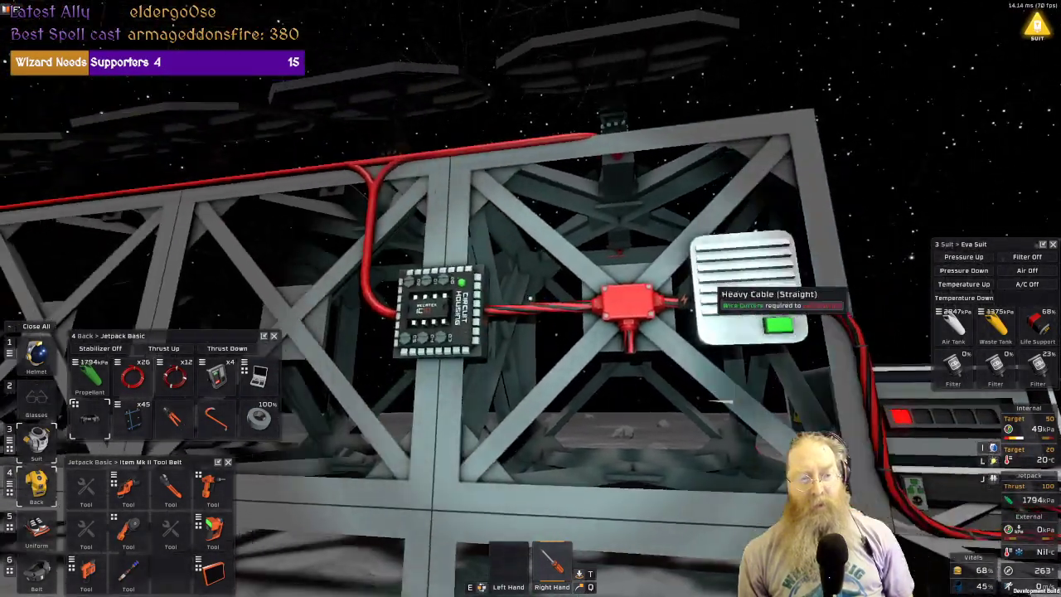
{"action": "key", "text": "s"}
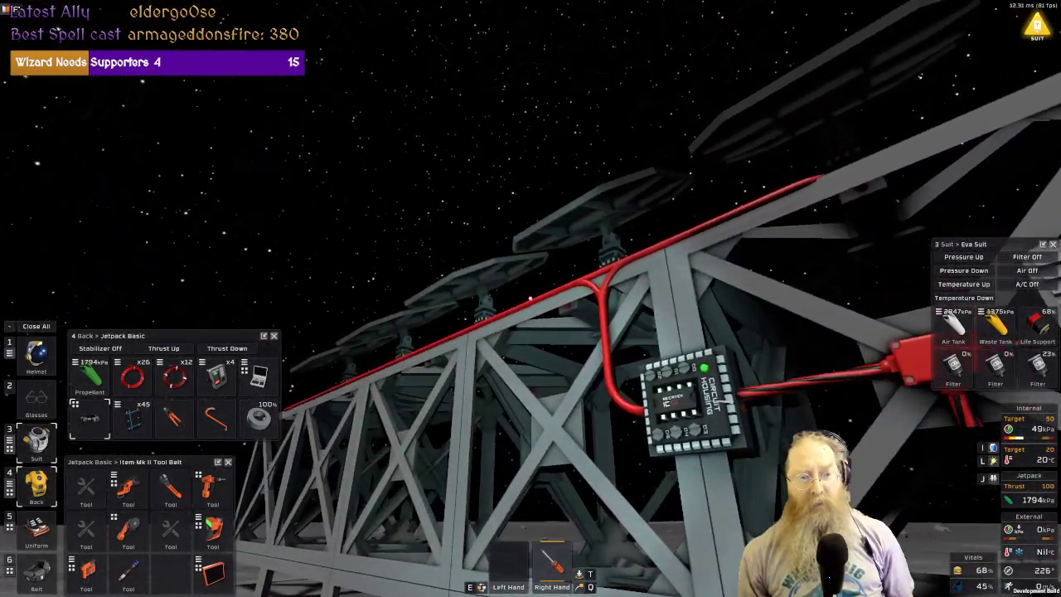
{"action": "key", "text": "w"}
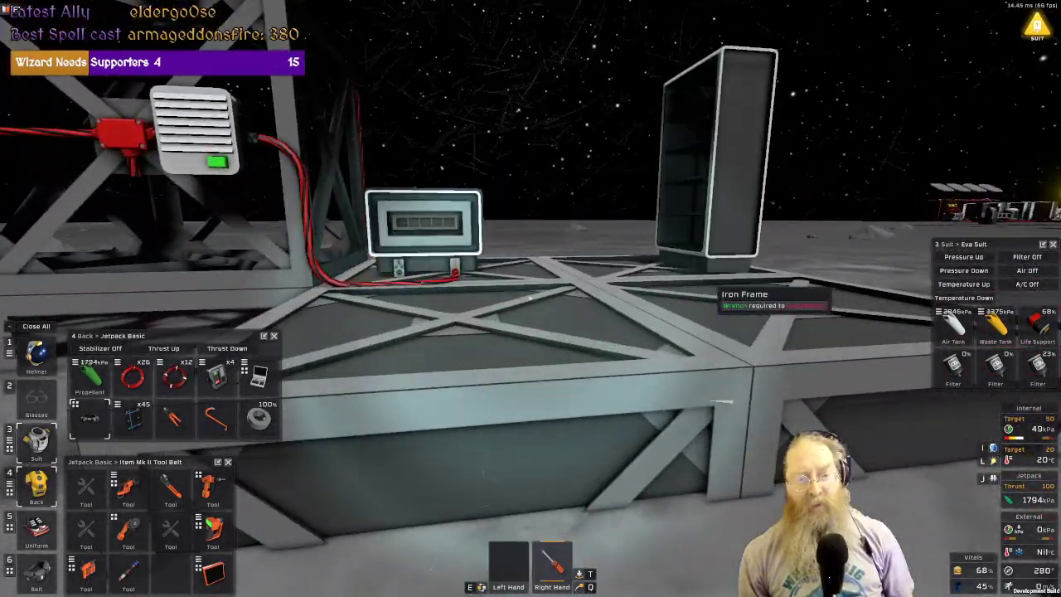
{"action": "key", "text": "w"}
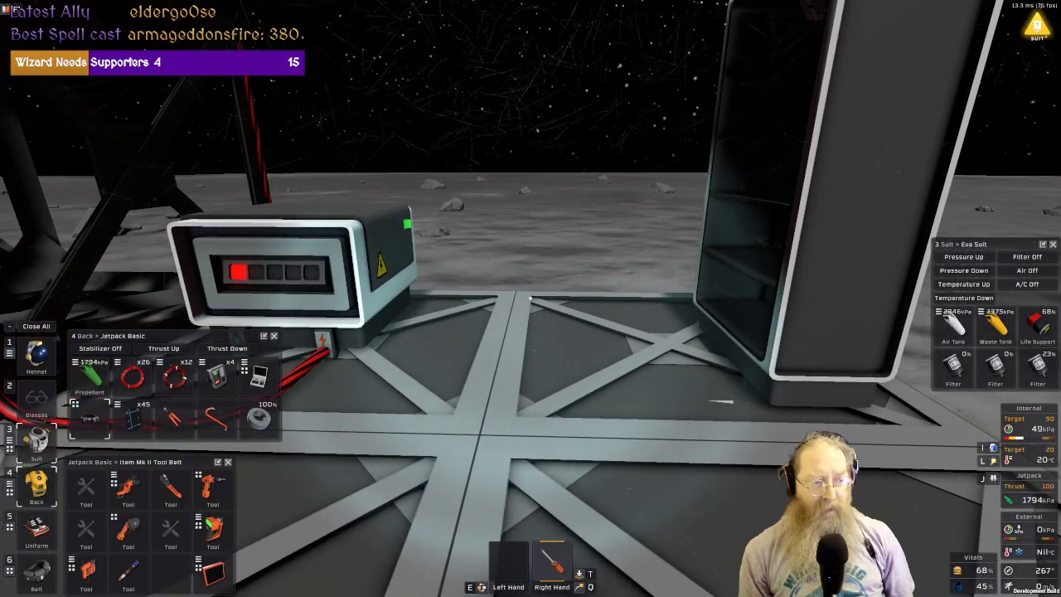
{"action": "key", "text": "w"}
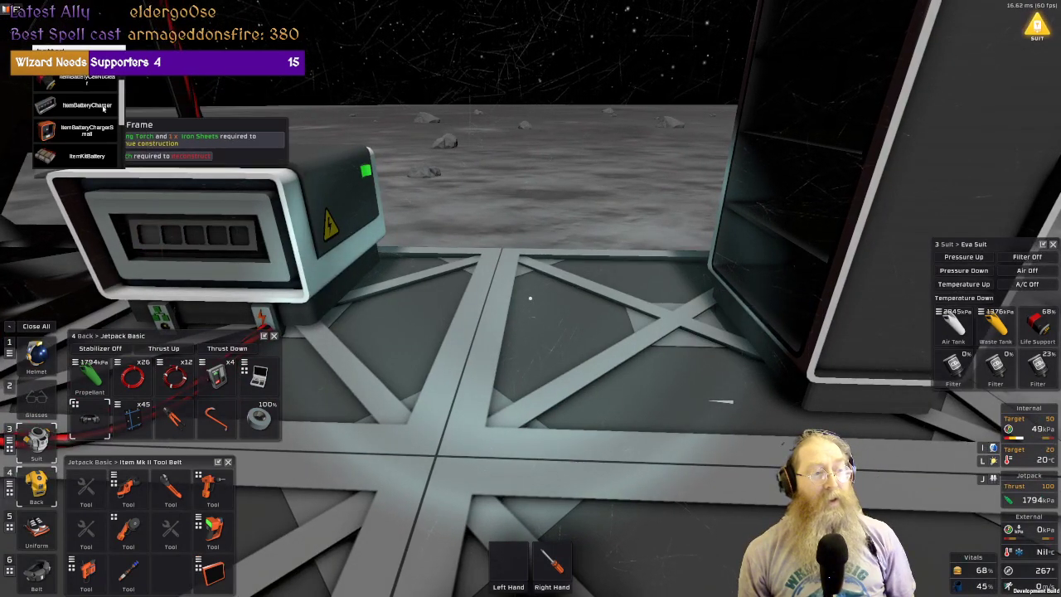
Build a second station battery from the kit right next to the first one.
{"action": "key", "text": "w"}
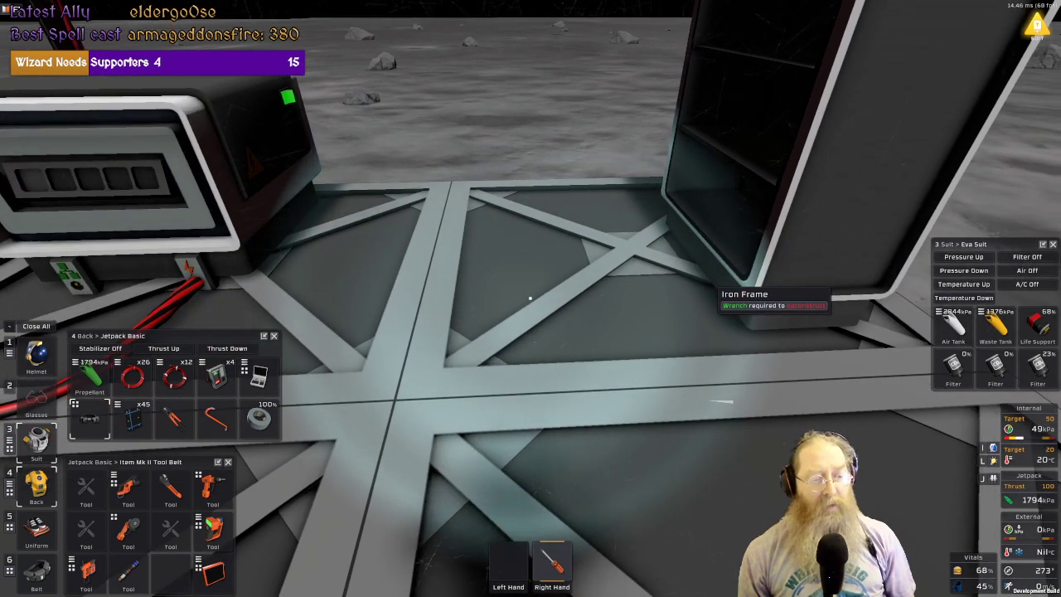
{"action": "key", "text": "g"}
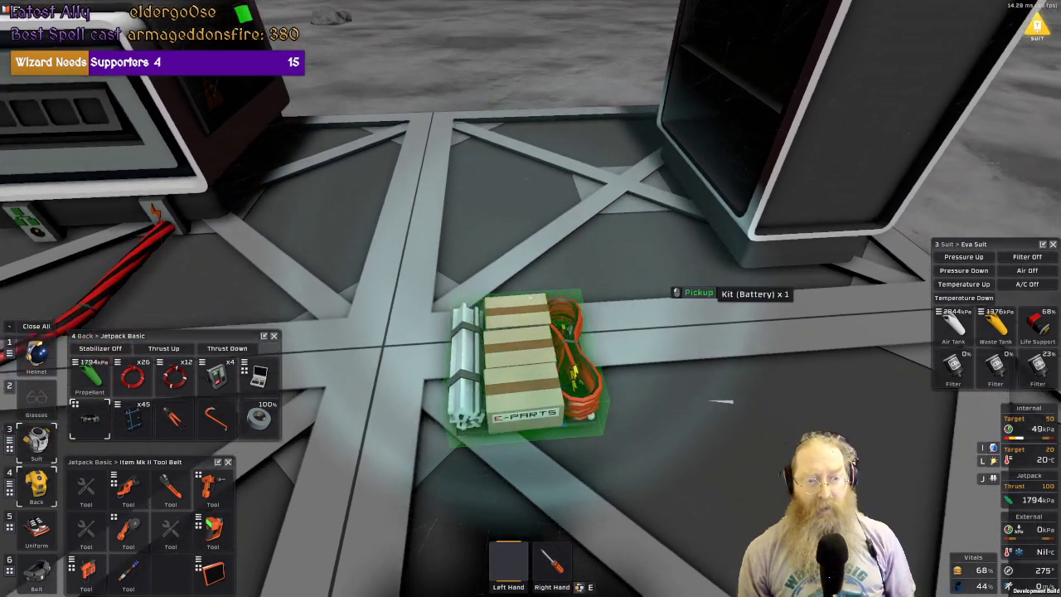
{"action": "left_click", "coordinate": [530, 298]}
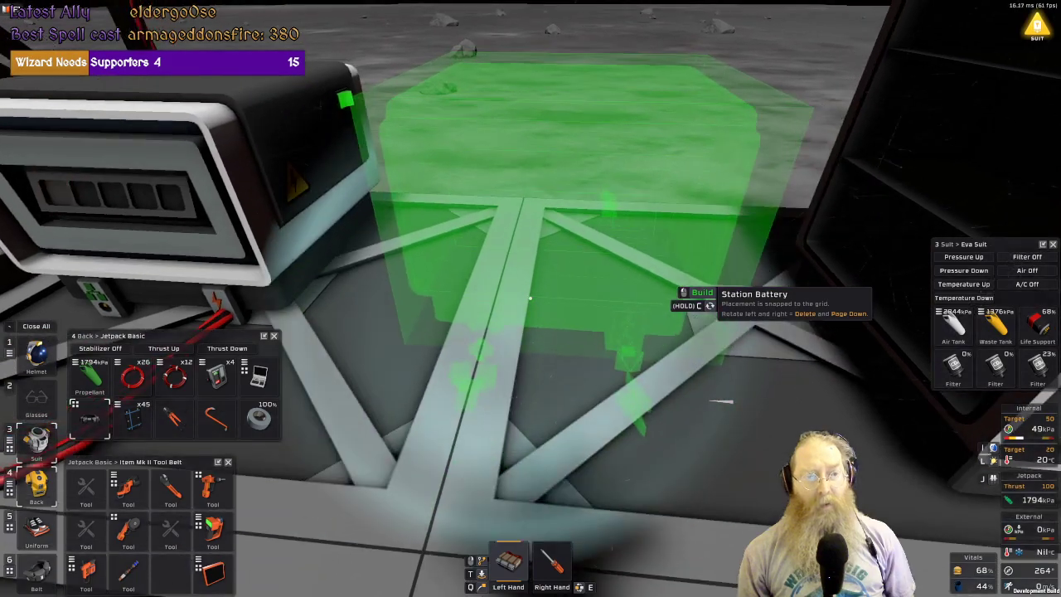
{"action": "left_click", "coordinate": [530, 298]}
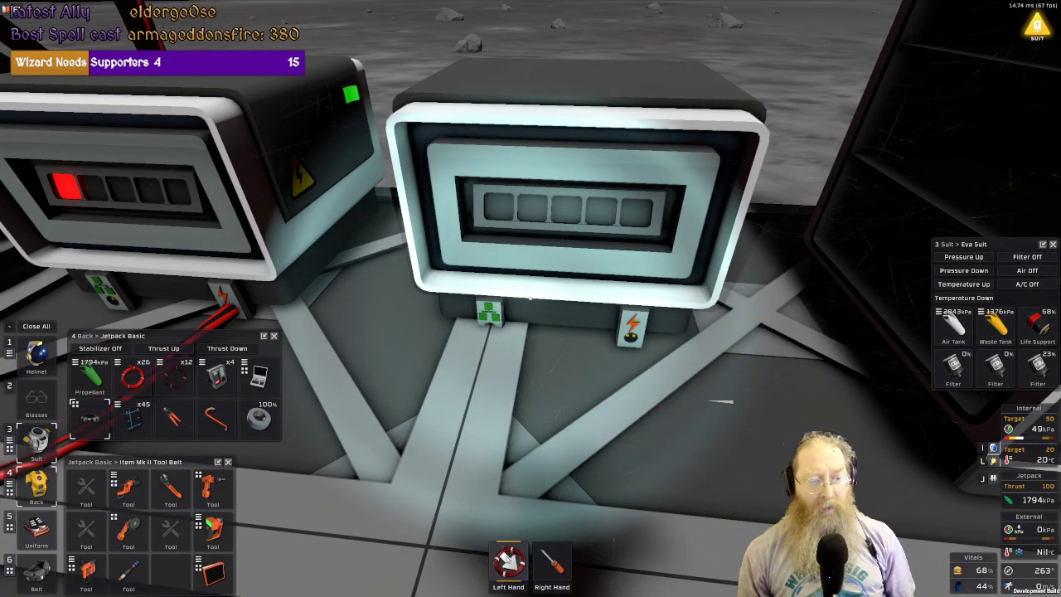
Lay heavy cable segments starting at the new battery's power port.
{"action": "left_click", "coordinate": [530, 298]}
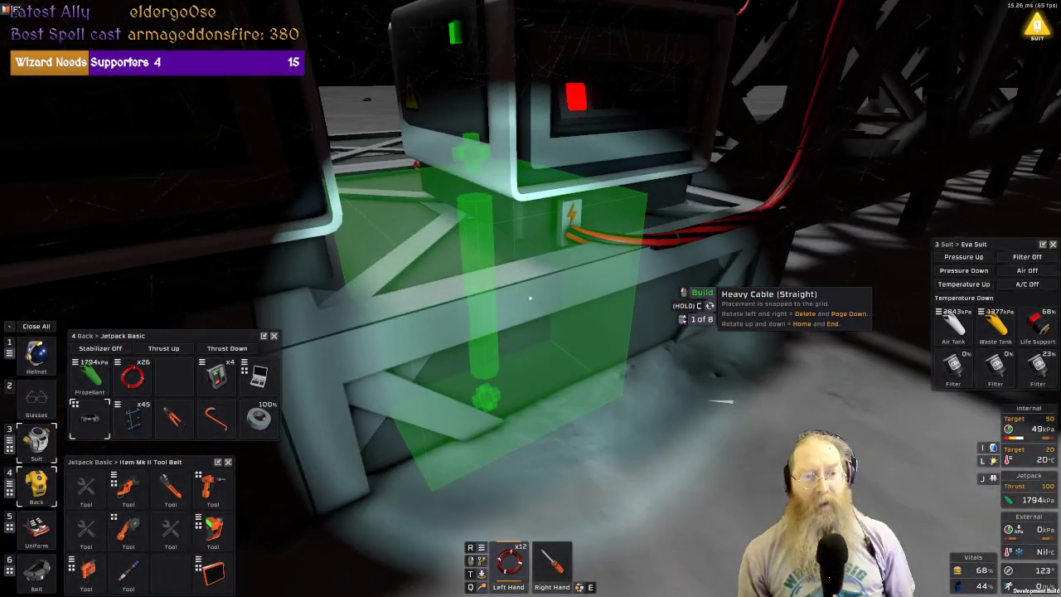
{"action": "right_click", "coordinate": [530, 298]}
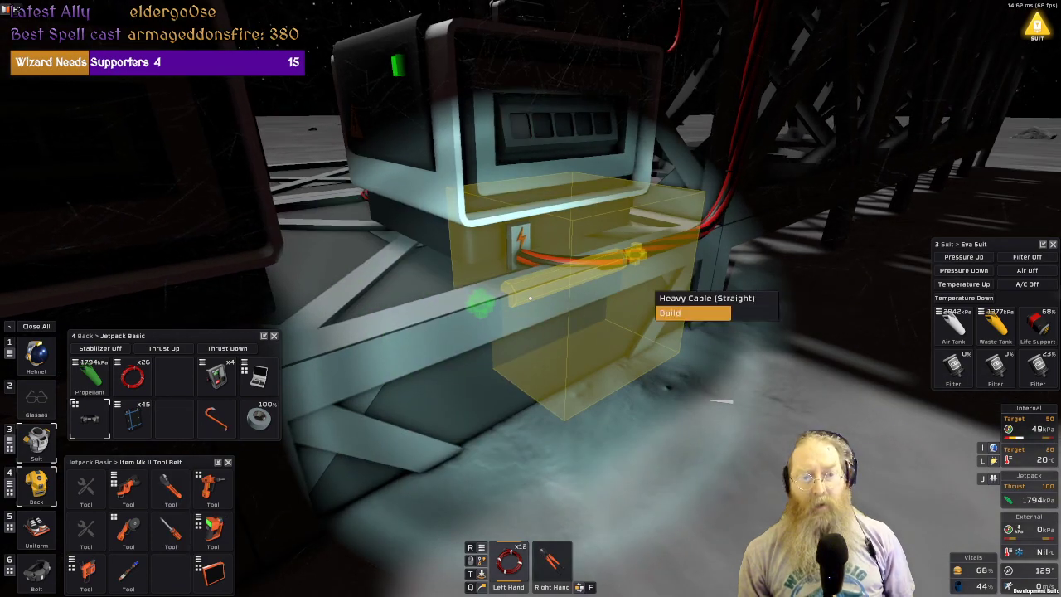
{"action": "left_click", "coordinate": [530, 298]}
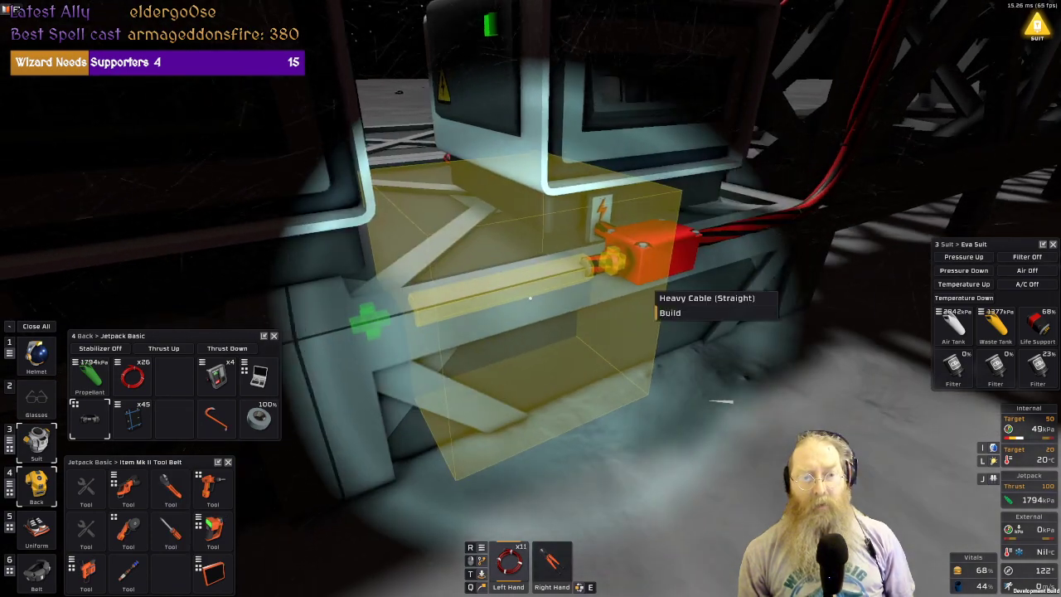
{"action": "left_click", "coordinate": [530, 298]}
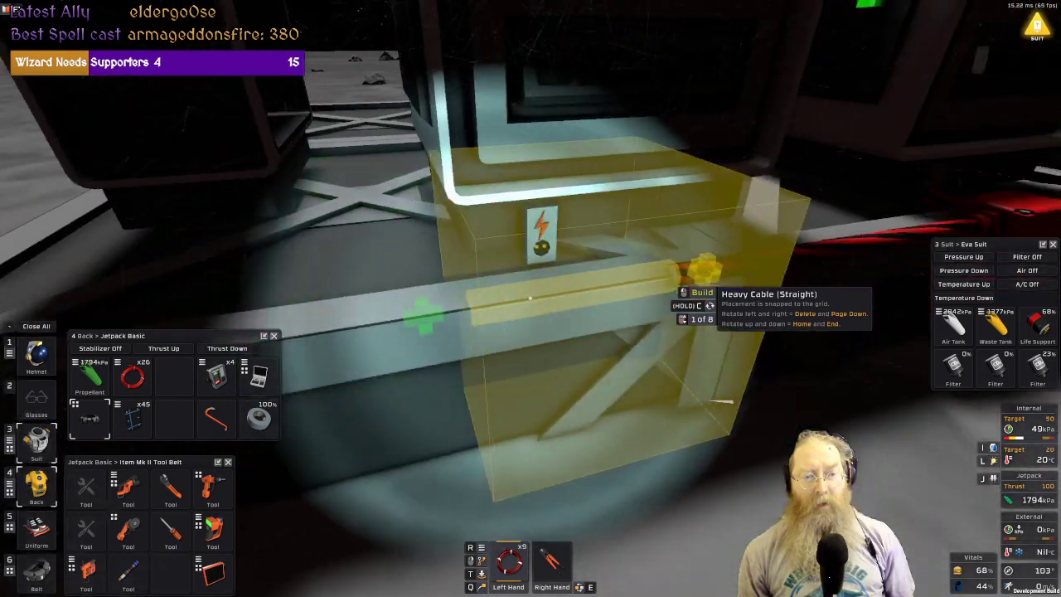
{"action": "scroll", "coordinate": [530, 298], "scroll_direction": "down", "scroll_amount": 1}
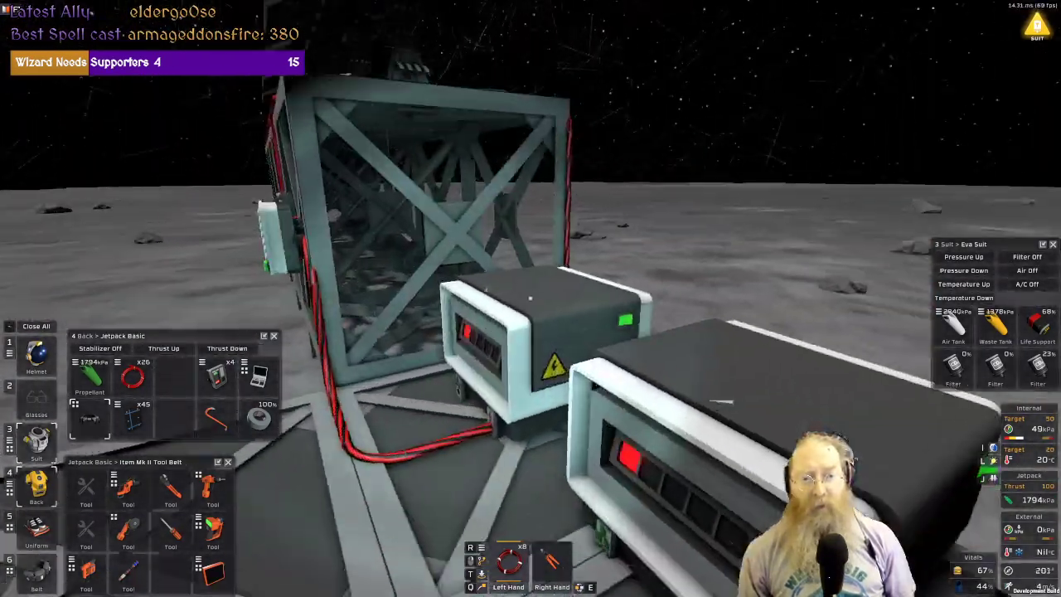
Lay heavy cable segments linking the second battery's power port to the main run.
{"action": "key", "text": "e"}
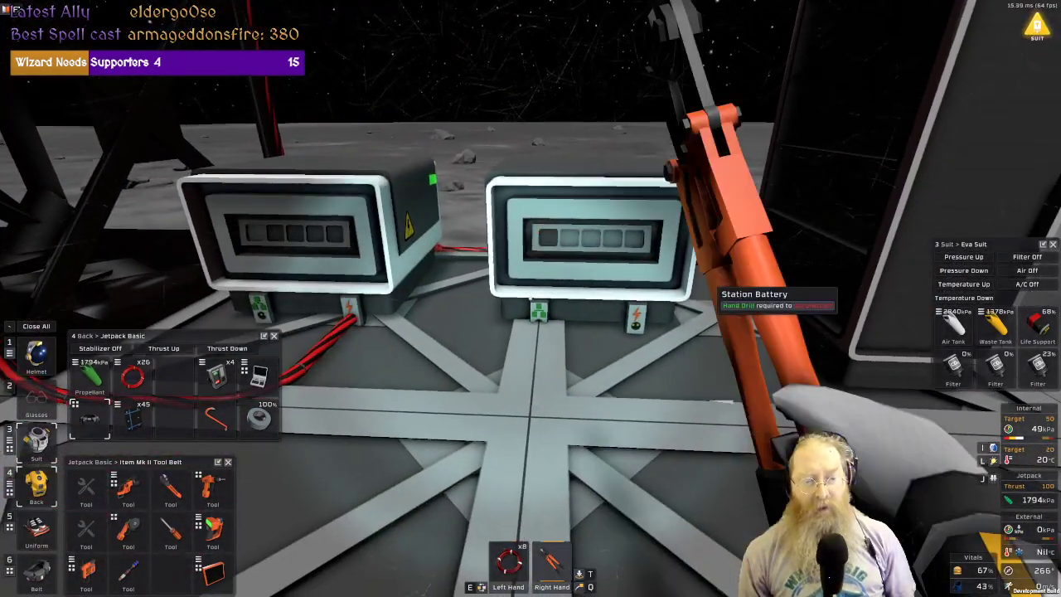
{"action": "scroll", "coordinate": [531, 298], "scroll_direction": "up", "scroll_amount": 1}
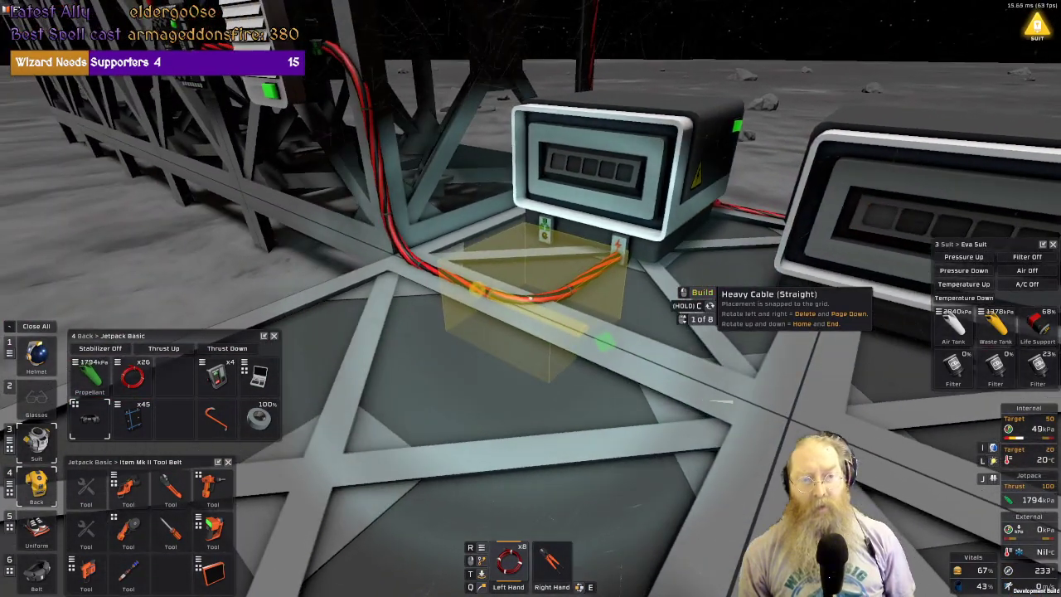
{"action": "left_click", "coordinate": [530, 298]}
{"action": "left_click", "coordinate": [531, 298]}
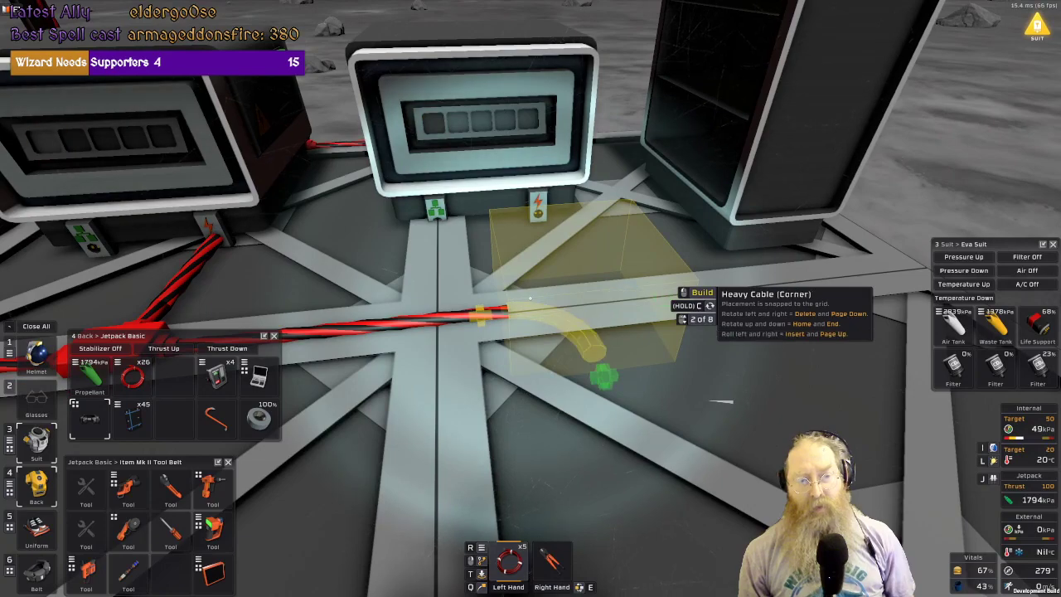
{"action": "left_click", "coordinate": [530, 298]}
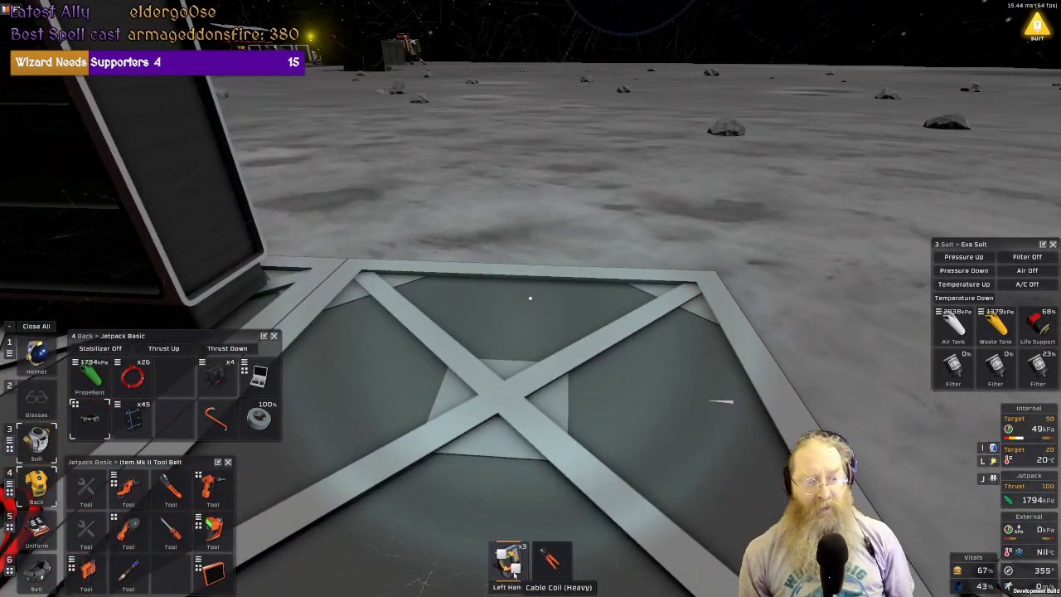
Build a second area power control on the floor and feed its input via a junction and corner cable.
{"action": "left_click", "coordinate": [217, 376]}
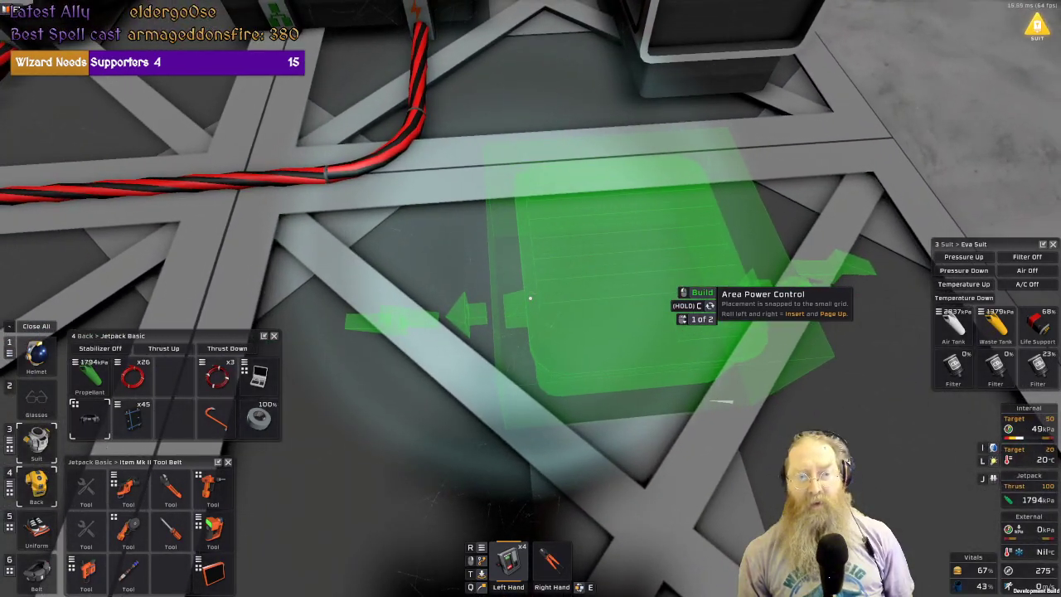
{"action": "left_click", "coordinate": [530, 297]}
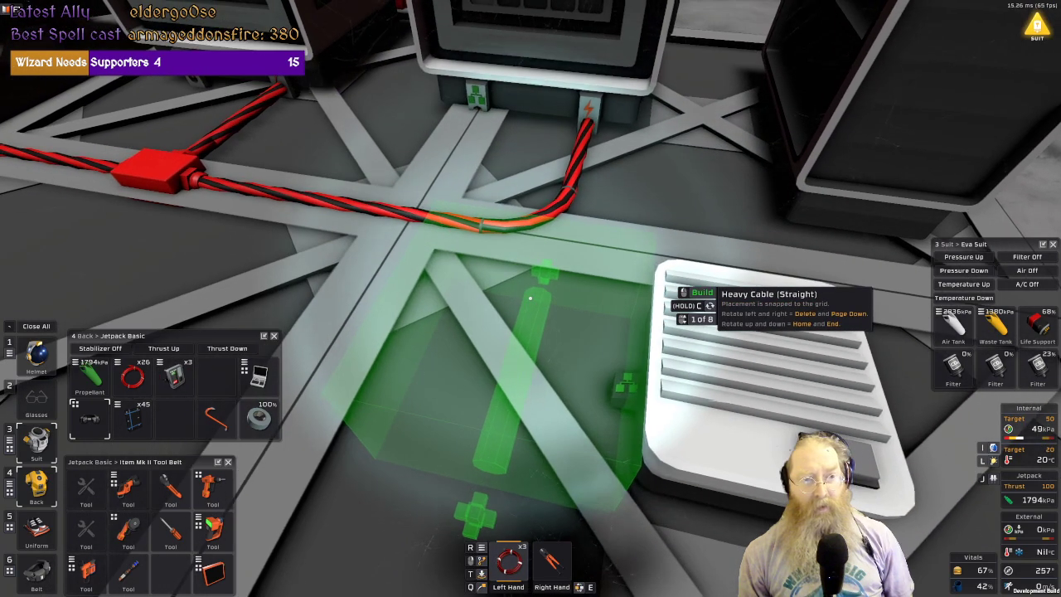
{"action": "left_click", "coordinate": [530, 297]}
{"action": "scroll", "coordinate": [529, 297], "scroll_direction": "down", "scroll_amount": 1}
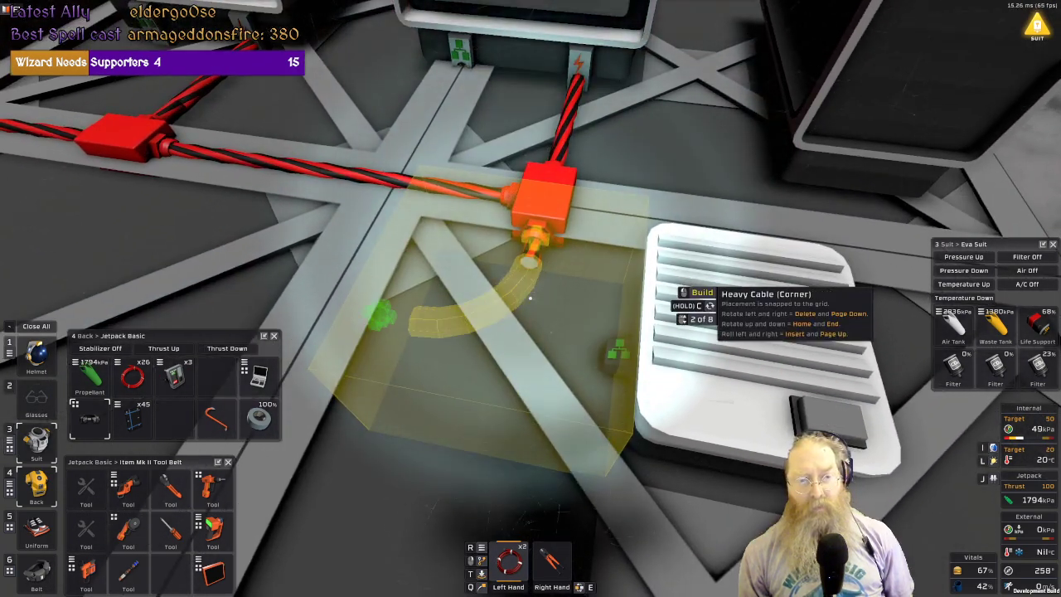
{"action": "left_click", "coordinate": [530, 298]}
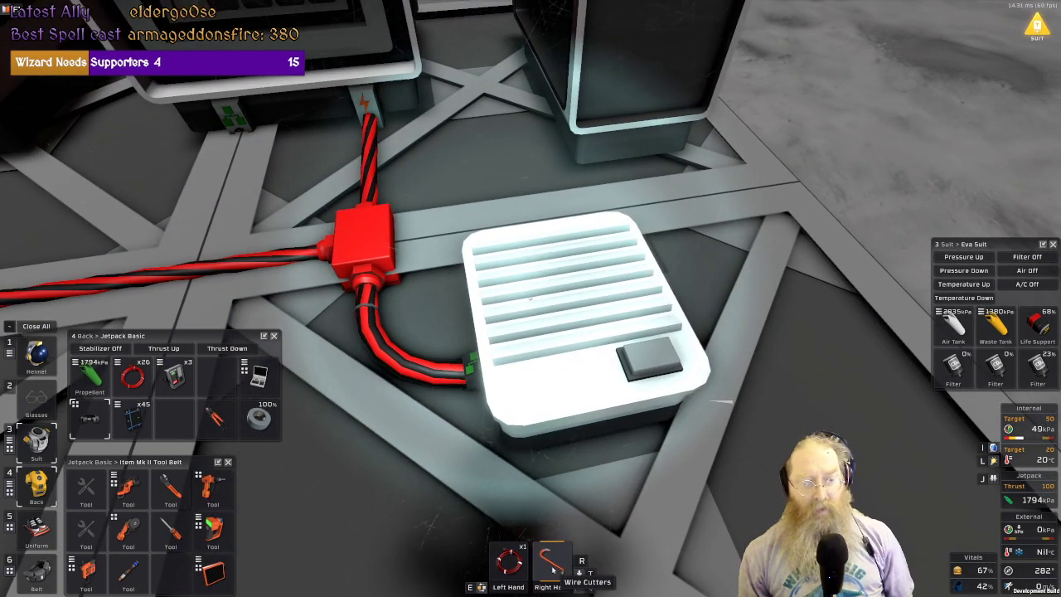
Run a heavy cable out of the new power control's output connector.
{"action": "key", "text": "r"}
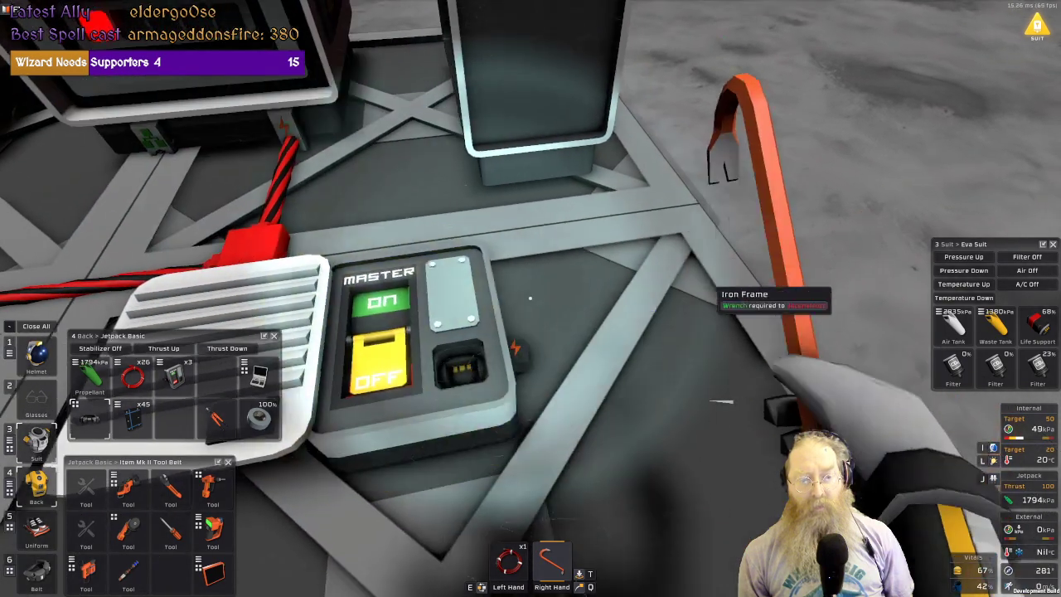
{"action": "key", "text": "e"}
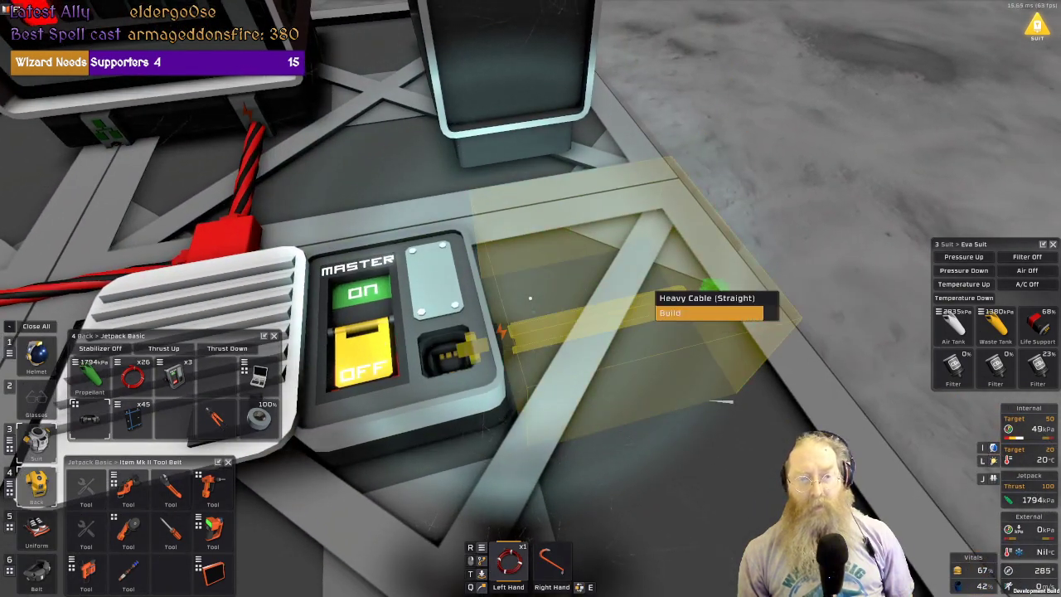
{"action": "left_click", "coordinate": [530, 298]}
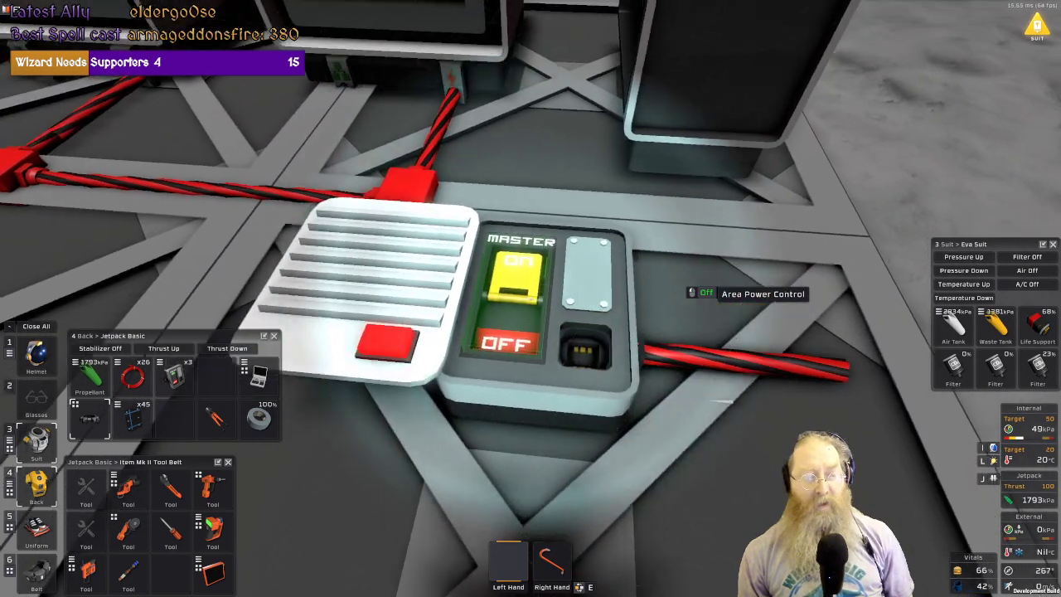
{"action": "key", "text": "e"}
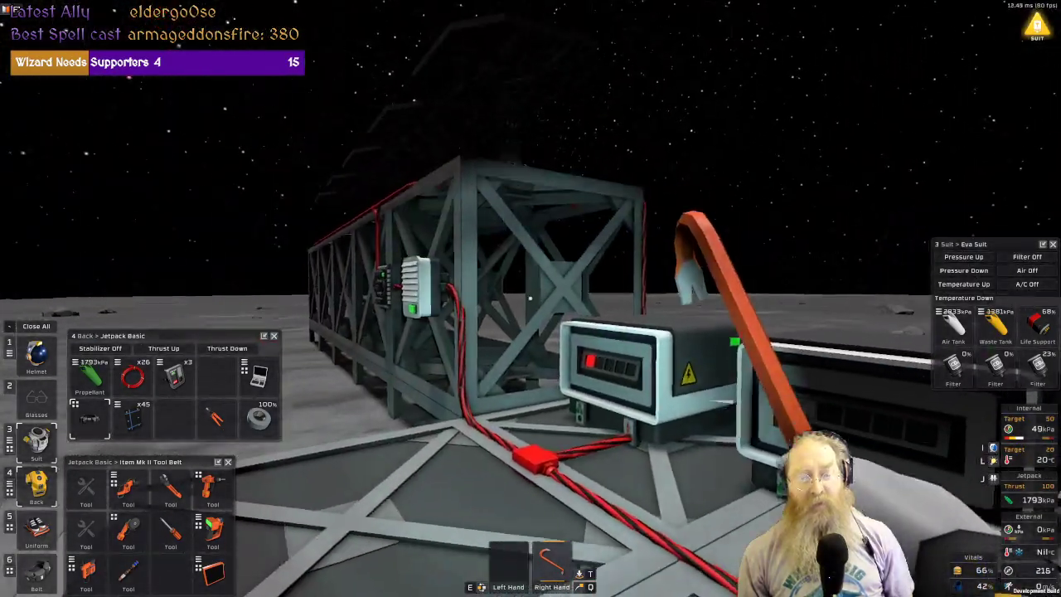
{"action": "key", "text": "e"}
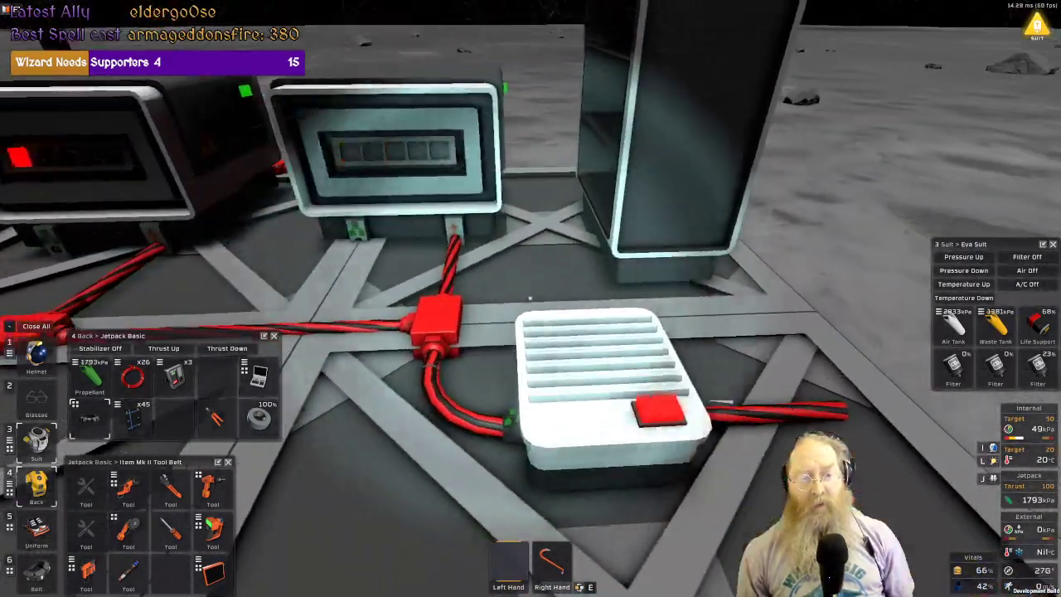